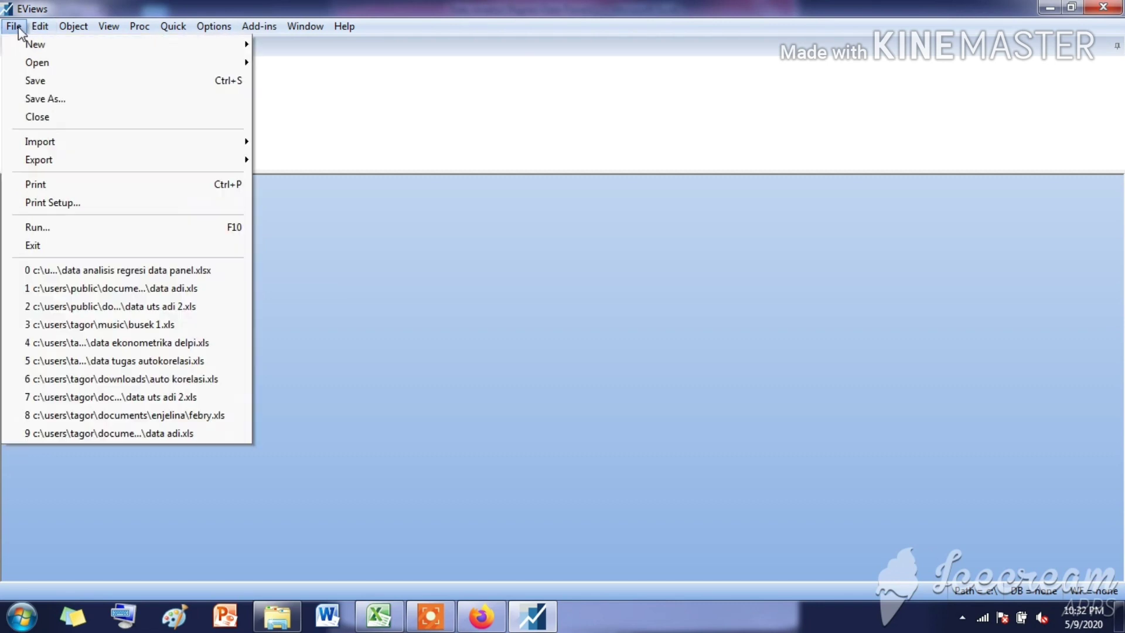
# Create a new balanced panel workfile with annual frequency, from 2010 to 2014, with 10 cross sections.
pyautogui.moveTo(62, 44)
pyautogui.click(282, 46)
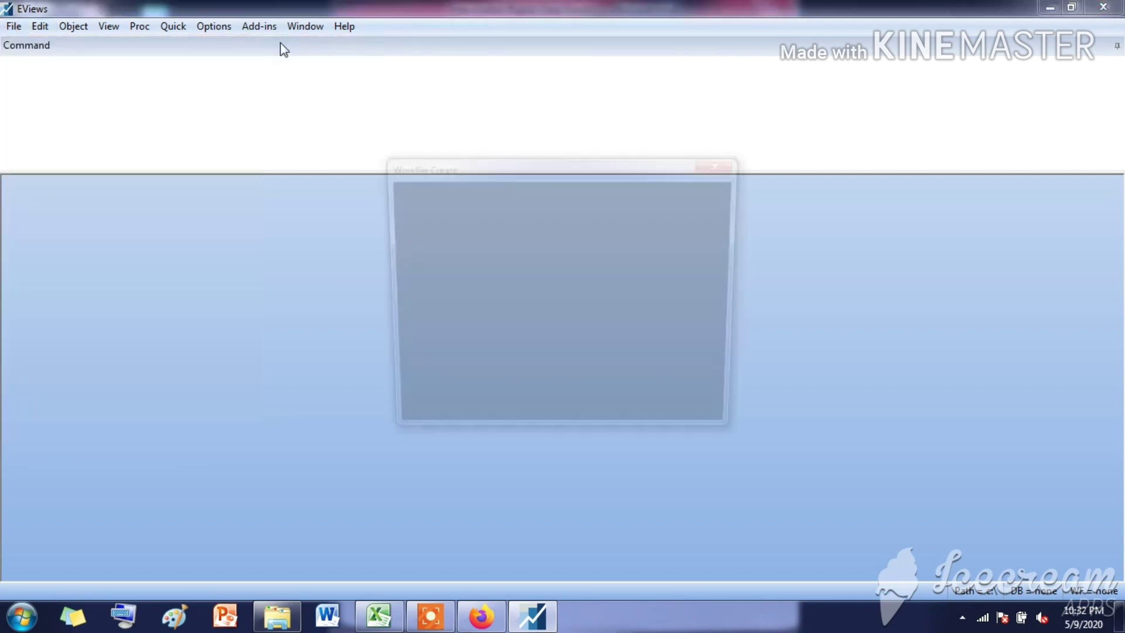
pyautogui.click(463, 213)
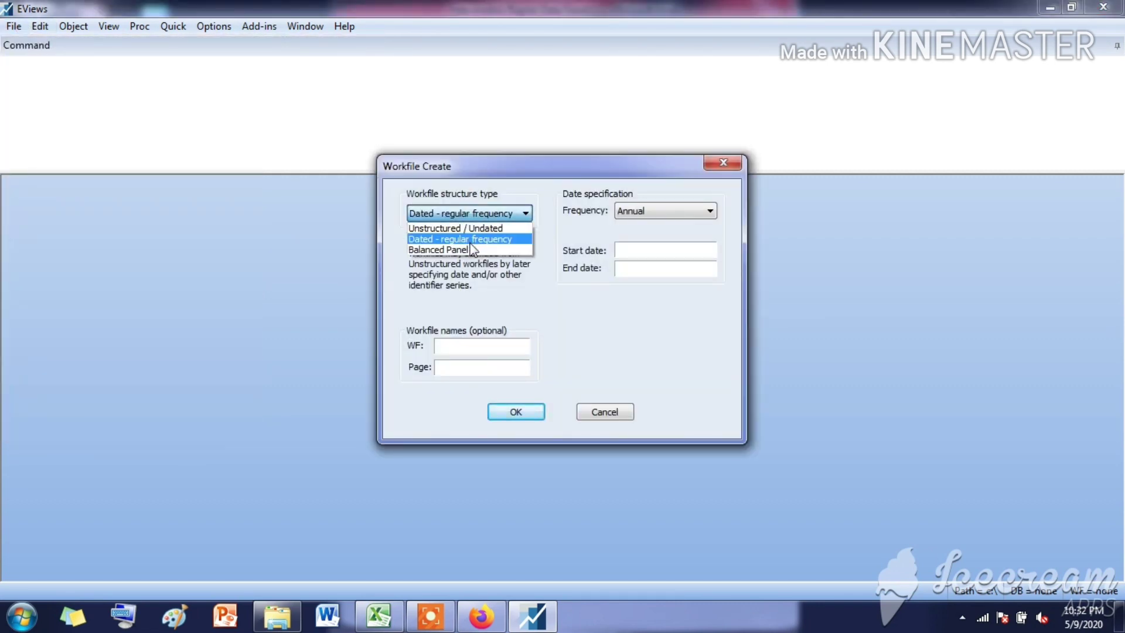
pyautogui.click(469, 249)
pyautogui.click(690, 250)
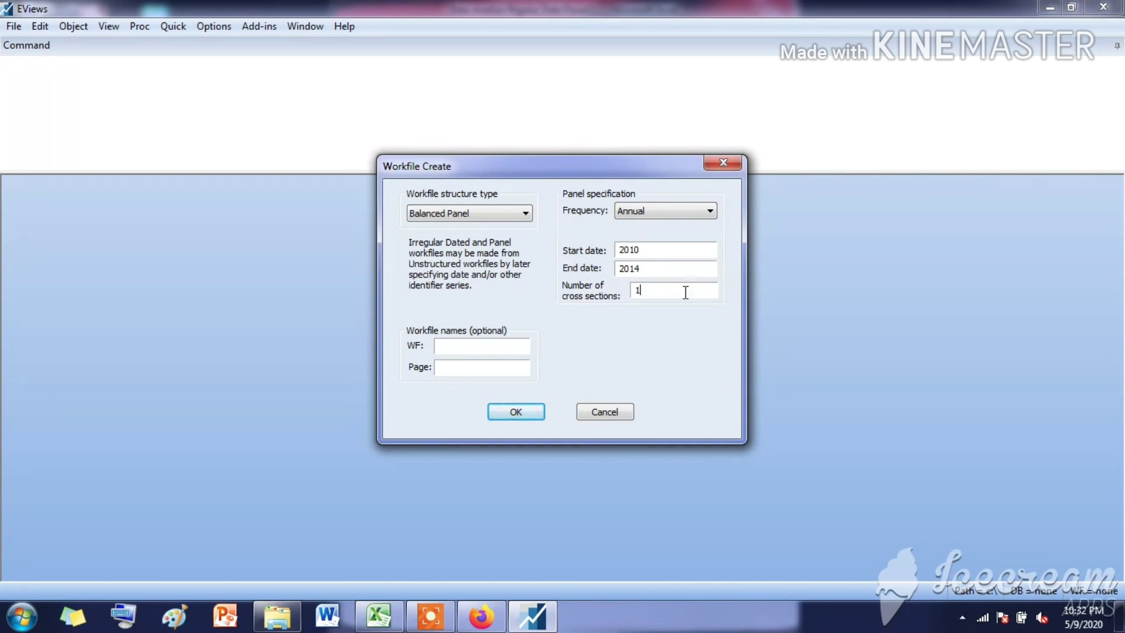
pyautogui.click(518, 412)
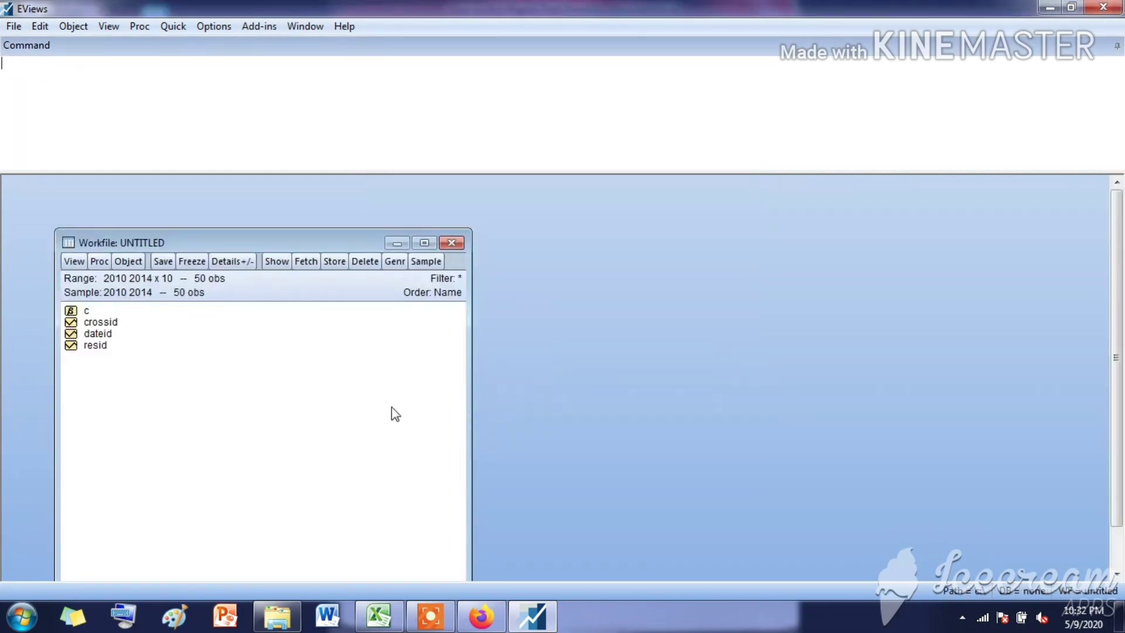
# Create a new series object named Y in the workfile.
pyautogui.moveTo(136, 237); pyautogui.dragTo(83, 191)
pyautogui.click(82, 214)
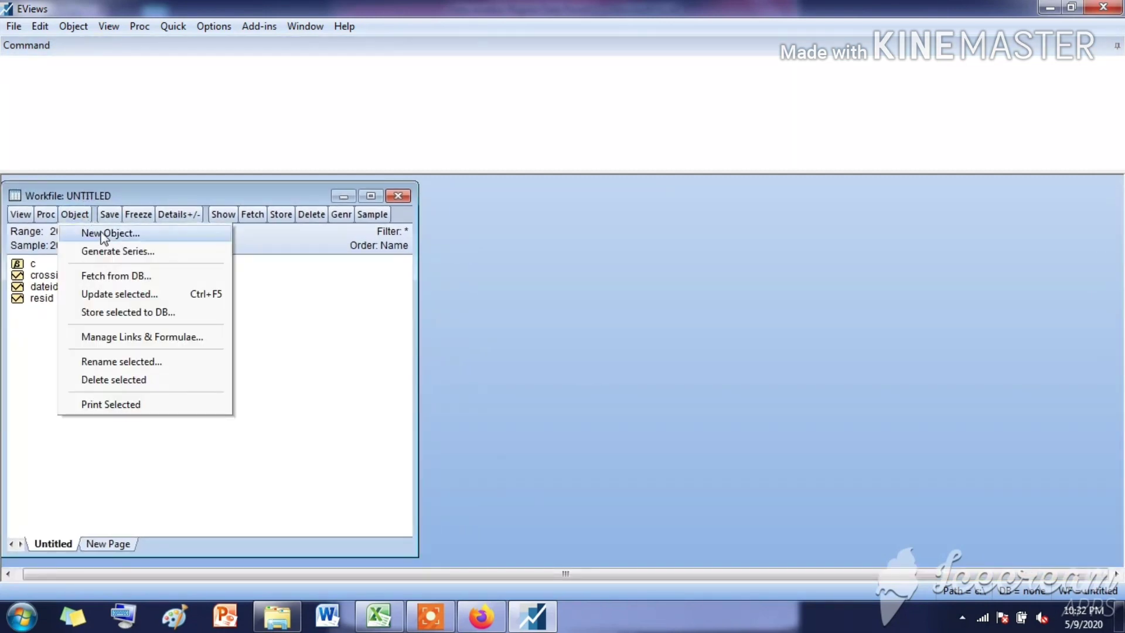
pyautogui.click(100, 233)
pyautogui.click(183, 265)
pyautogui.click(139, 378)
pyautogui.click(274, 265)
pyautogui.moveTo(274, 265); pyautogui.dragTo(235, 264)
pyautogui.write('Y')
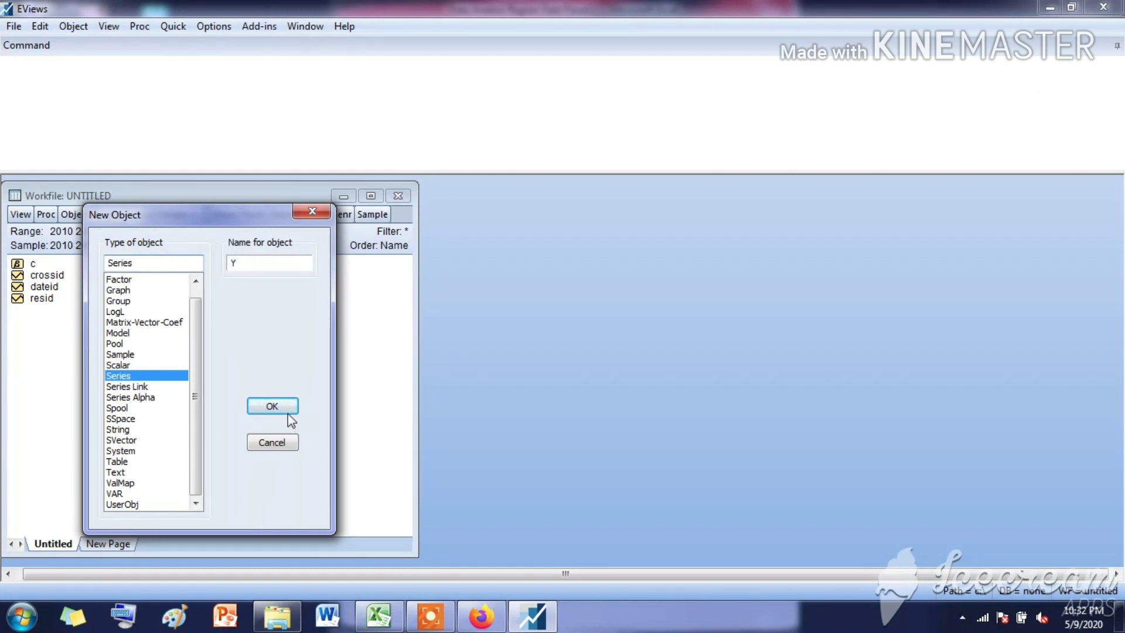
pyautogui.click(288, 413)
# Copy the series y and paste it into the workfile as x1.
pyautogui.click(40, 312)
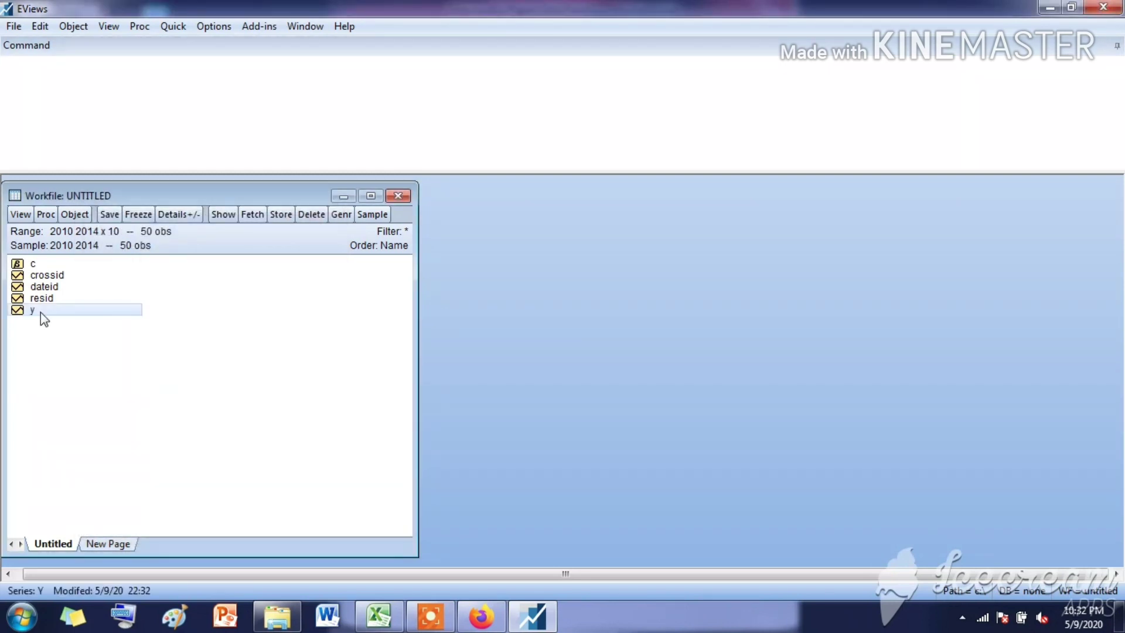
pyautogui.rightClick(40, 312)
pyautogui.click(79, 363)
pyautogui.rightClick(82, 349)
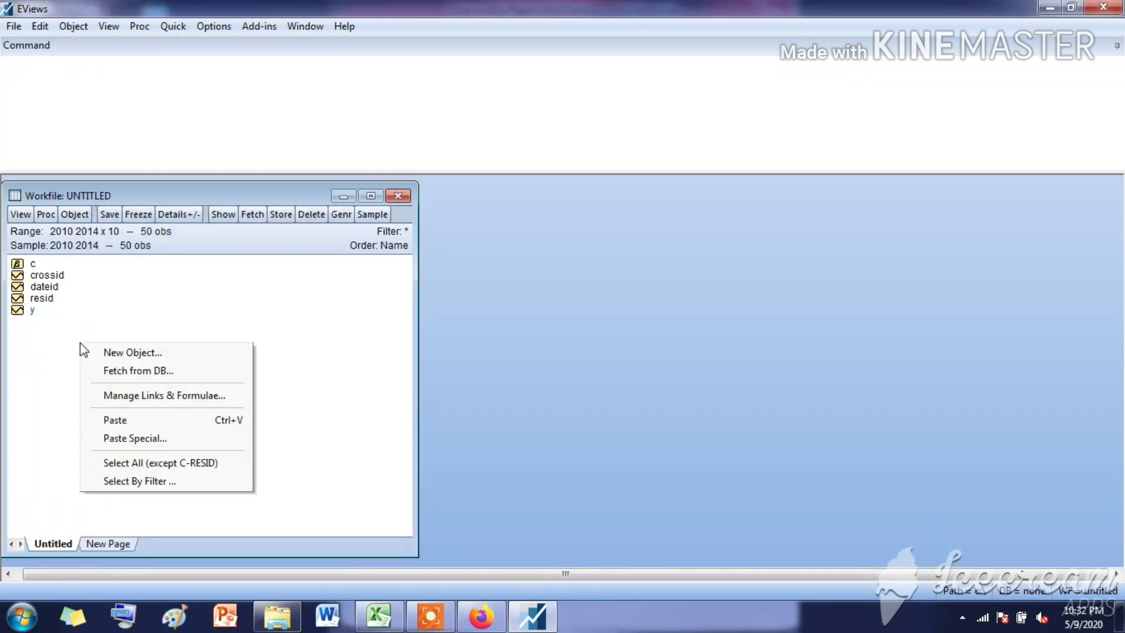
pyautogui.click(125, 420)
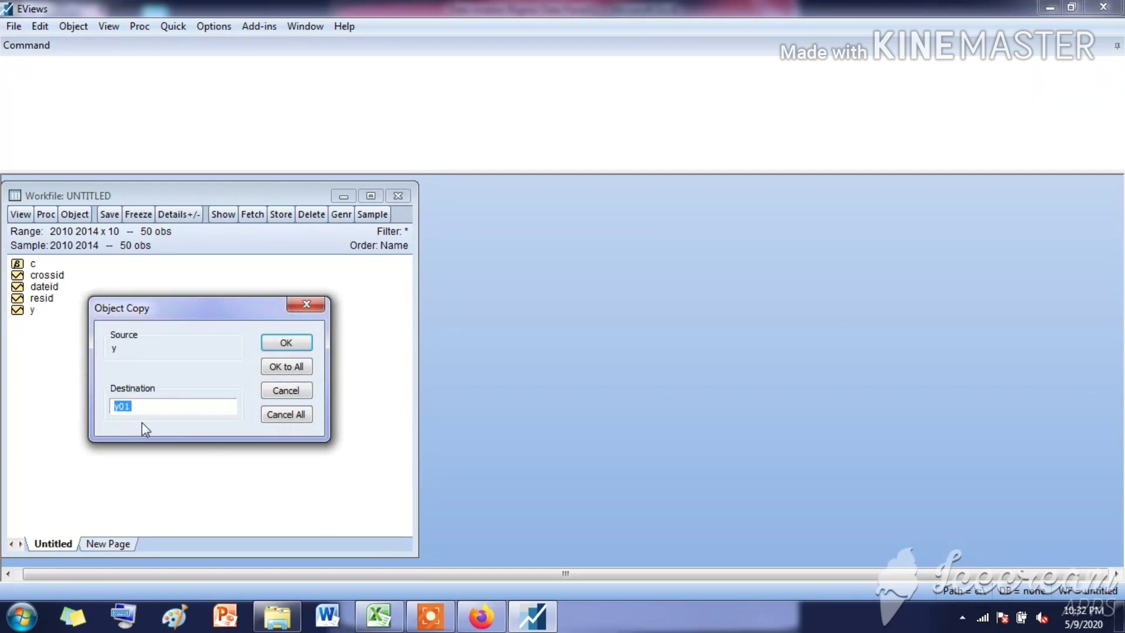
pyautogui.write('x1')
pyautogui.click(290, 343)
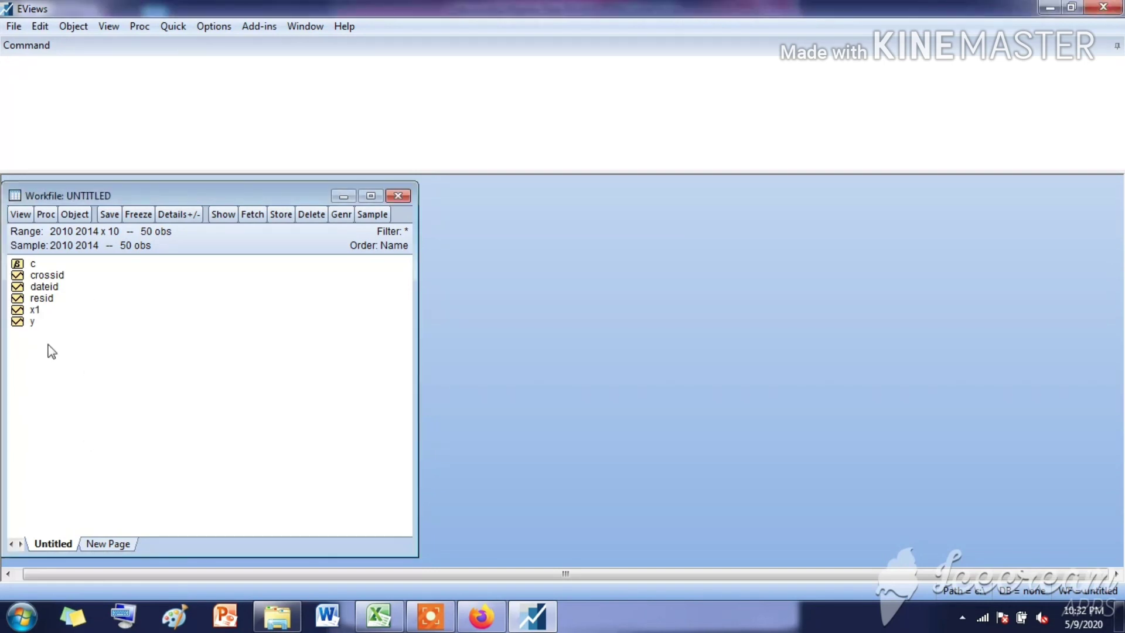
# Paste another copy of the series y into the workfile as x2.
pyautogui.rightClick(48, 332)
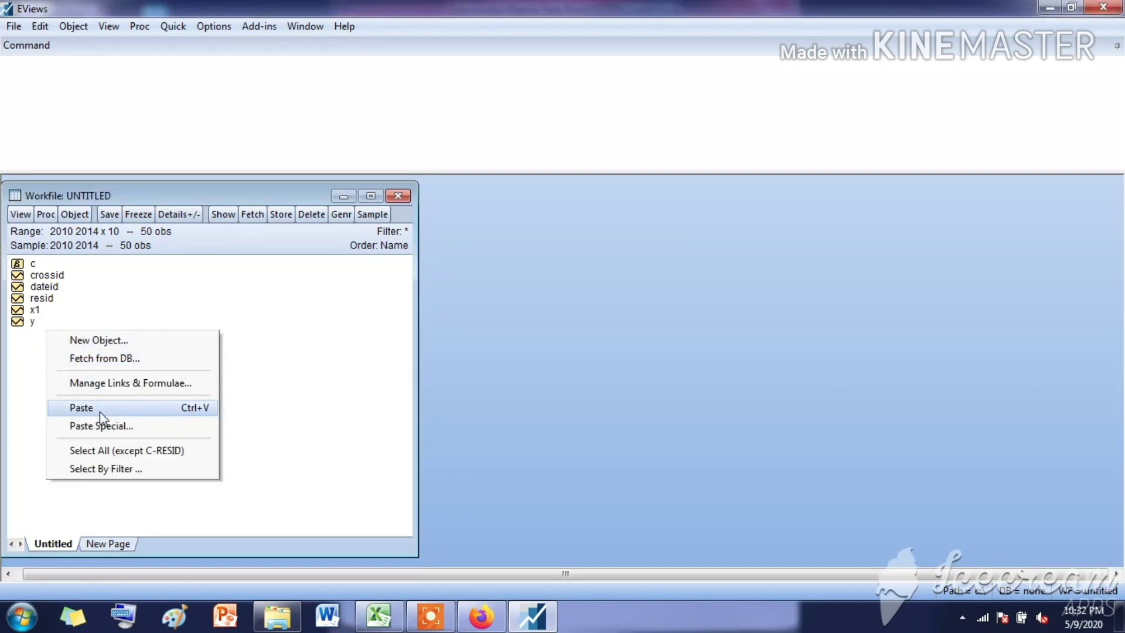
pyautogui.click(100, 410)
pyautogui.write('x2')
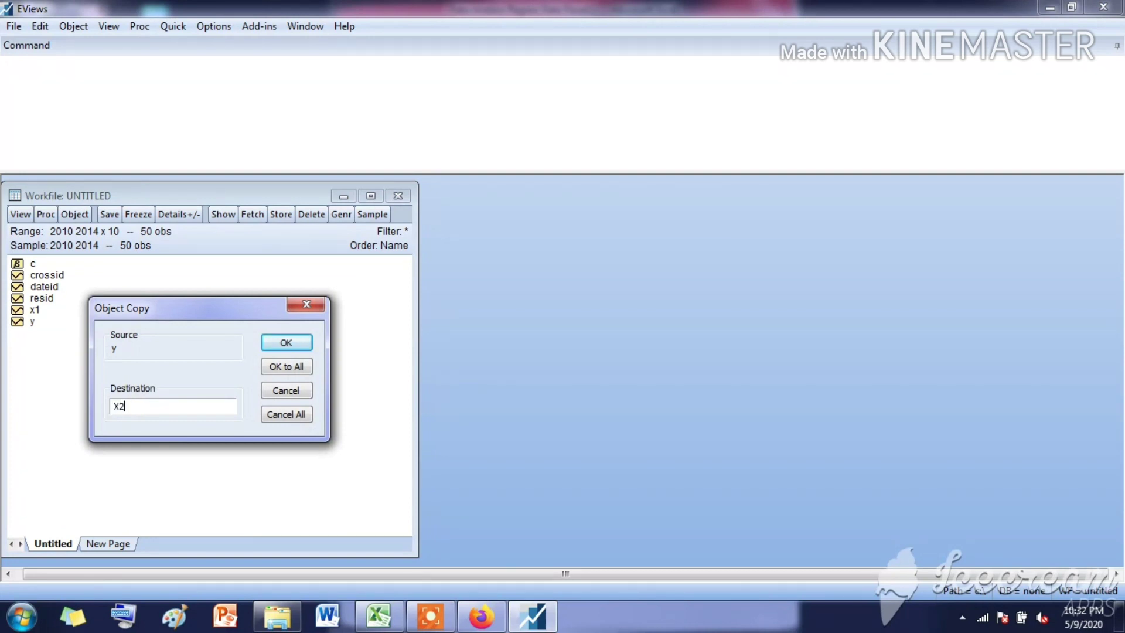
pyautogui.click(287, 344)
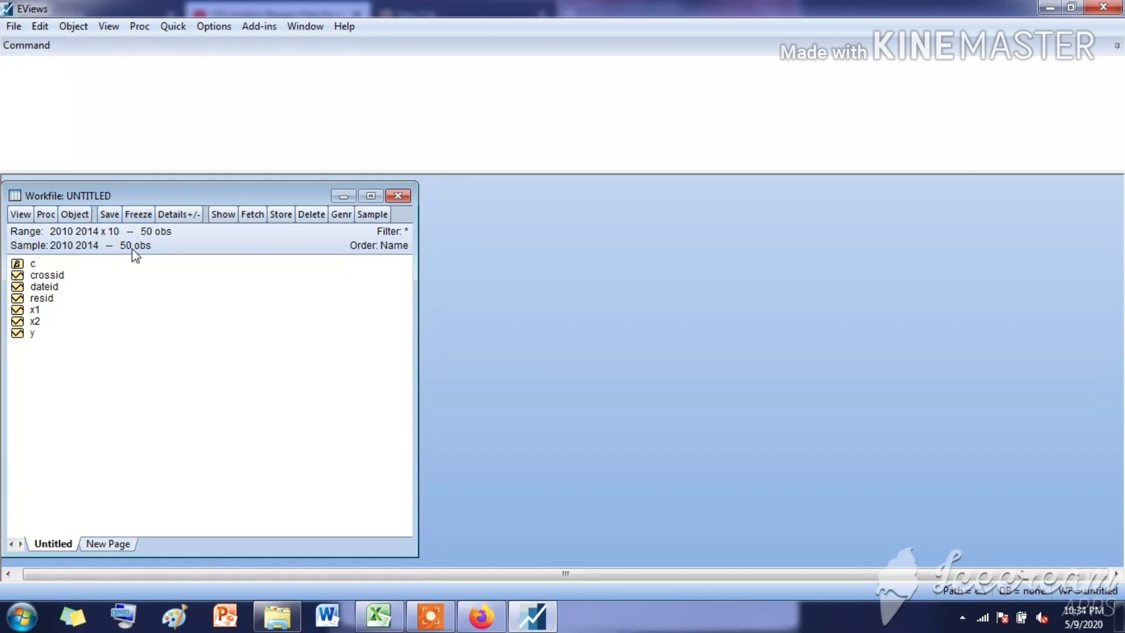
# Open the series y, x1 and x2 together as a group and turn on editing of its spreadsheet.
pyautogui.click(32, 334)
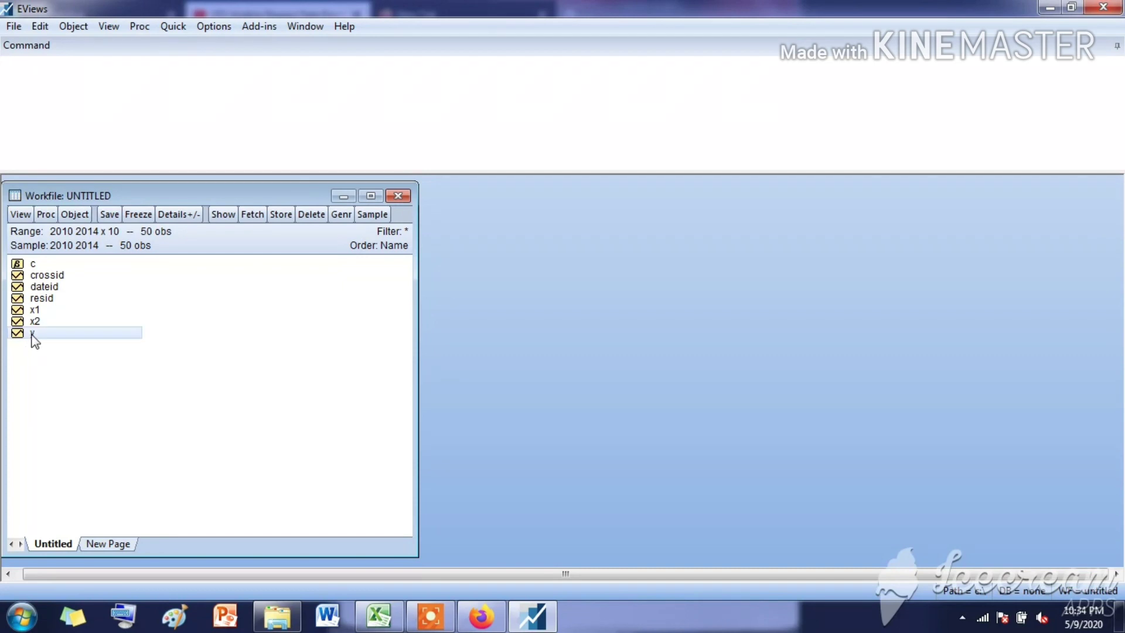
pyautogui.keyDown('shift'); pyautogui.click(40, 315); pyautogui.keyUp('shift')
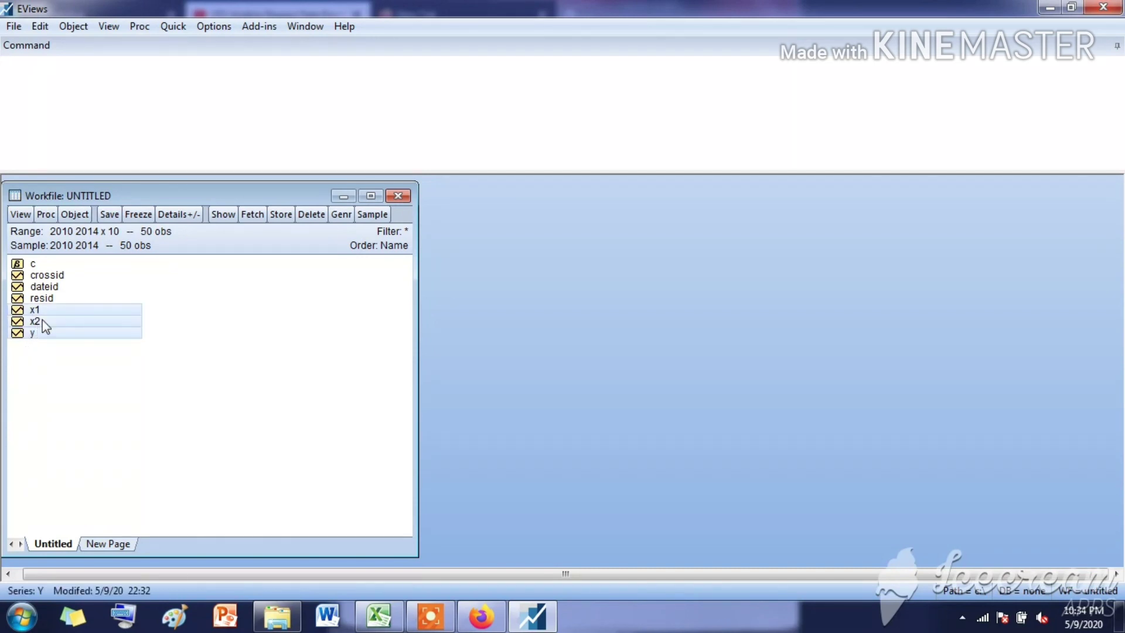
pyautogui.rightClick(42, 322)
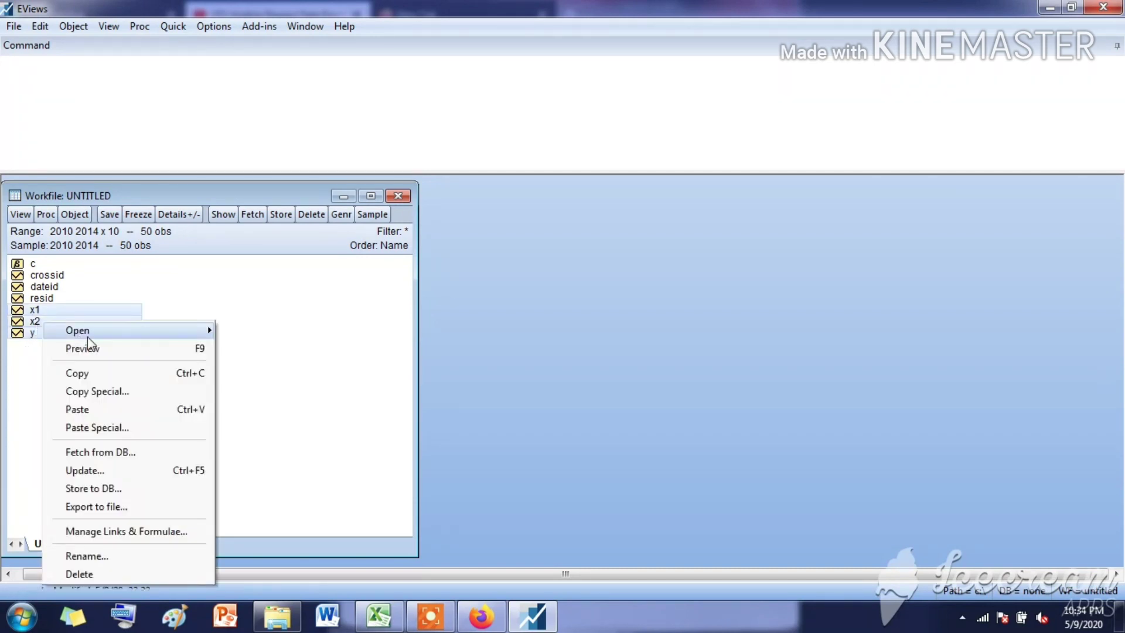
pyautogui.moveTo(171, 332)
pyautogui.click(257, 331)
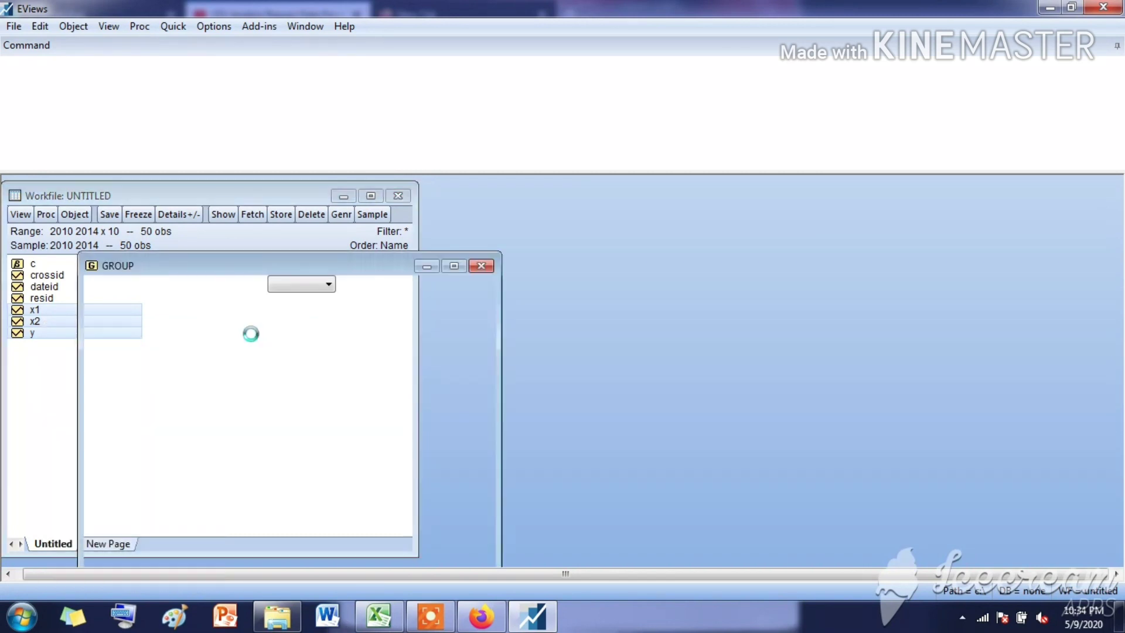
pyautogui.moveTo(349, 249); pyautogui.dragTo(453, 193)
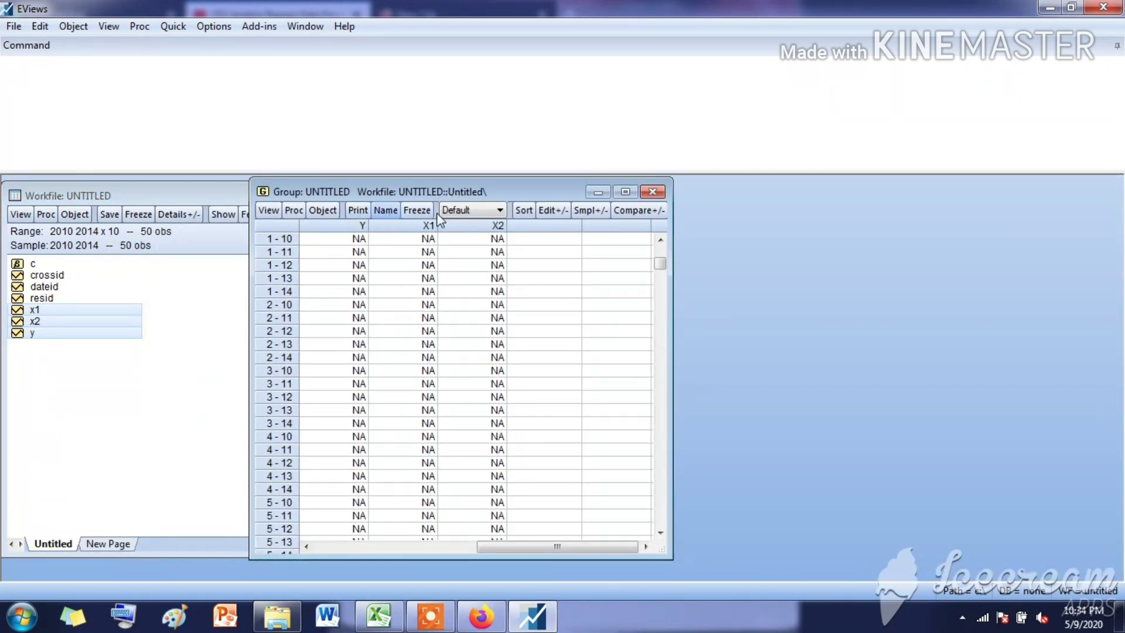
pyautogui.click(550, 212)
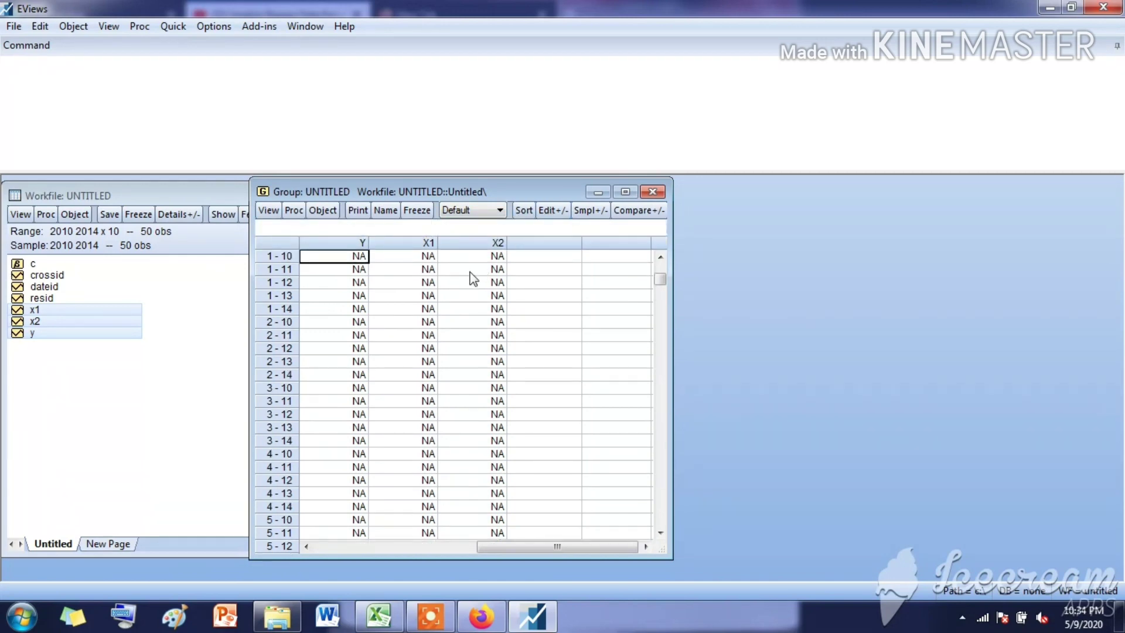
# Switch to the Excel workbook and copy the Pendapatan, Biaya and Laba values in C2:E51.
pyautogui.click(379, 616)
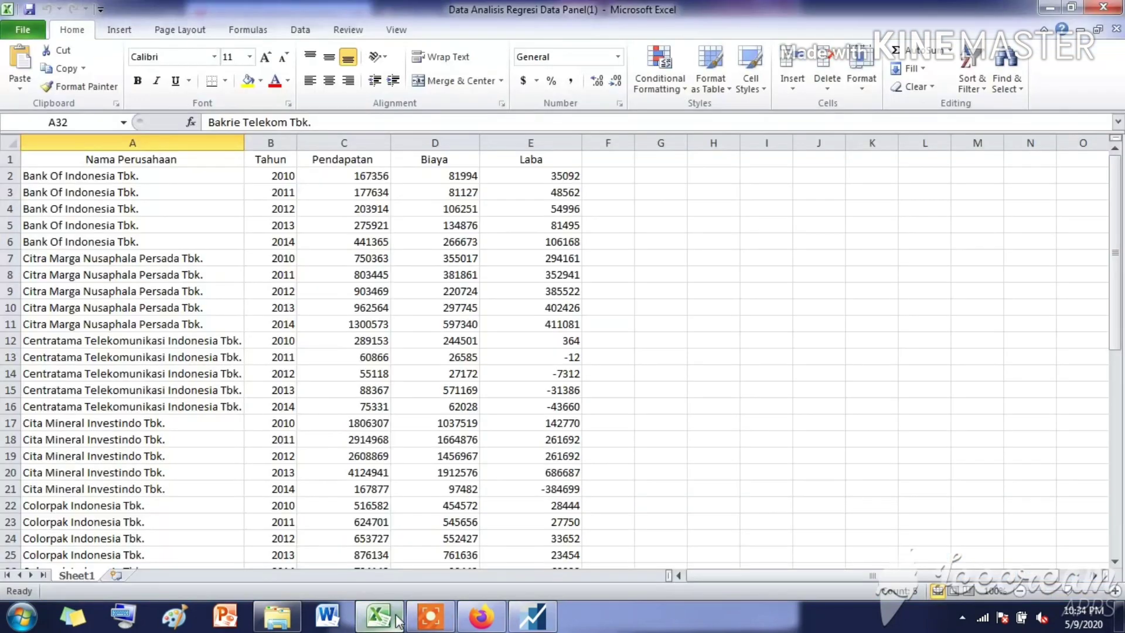
pyautogui.moveTo(353, 179); pyautogui.dragTo(535, 498)
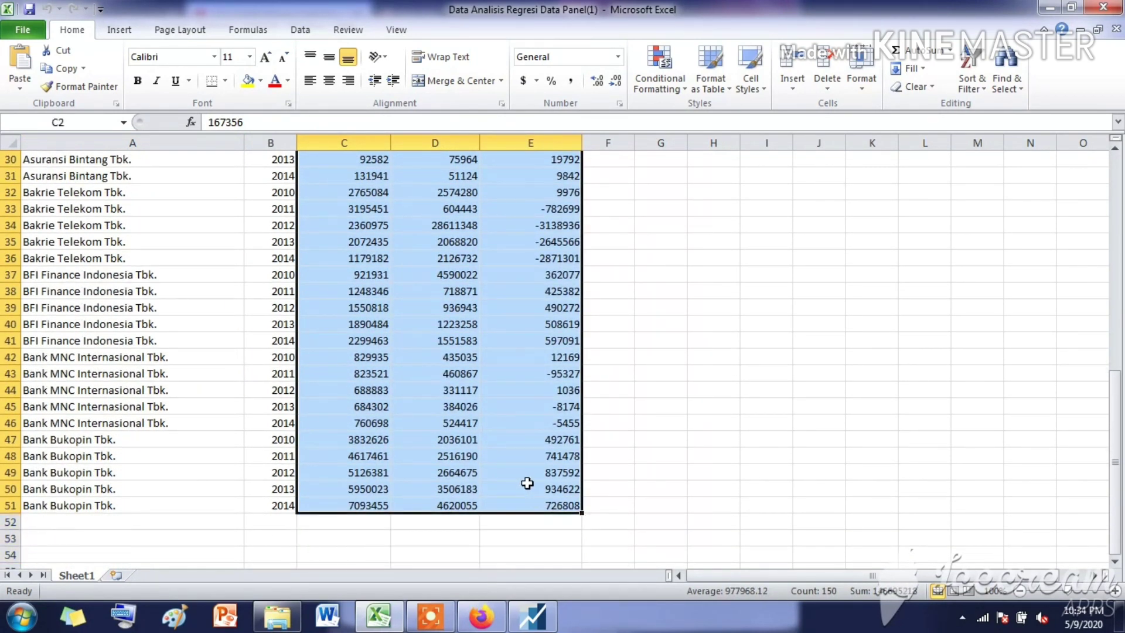
pyautogui.rightClick(463, 373)
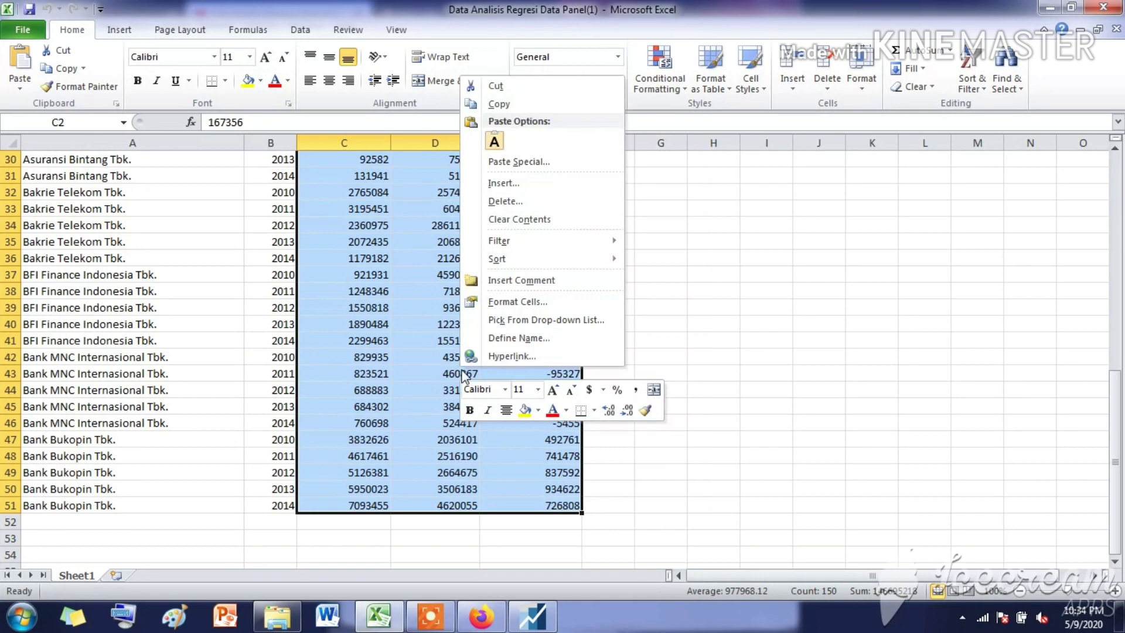
pyautogui.click(544, 102)
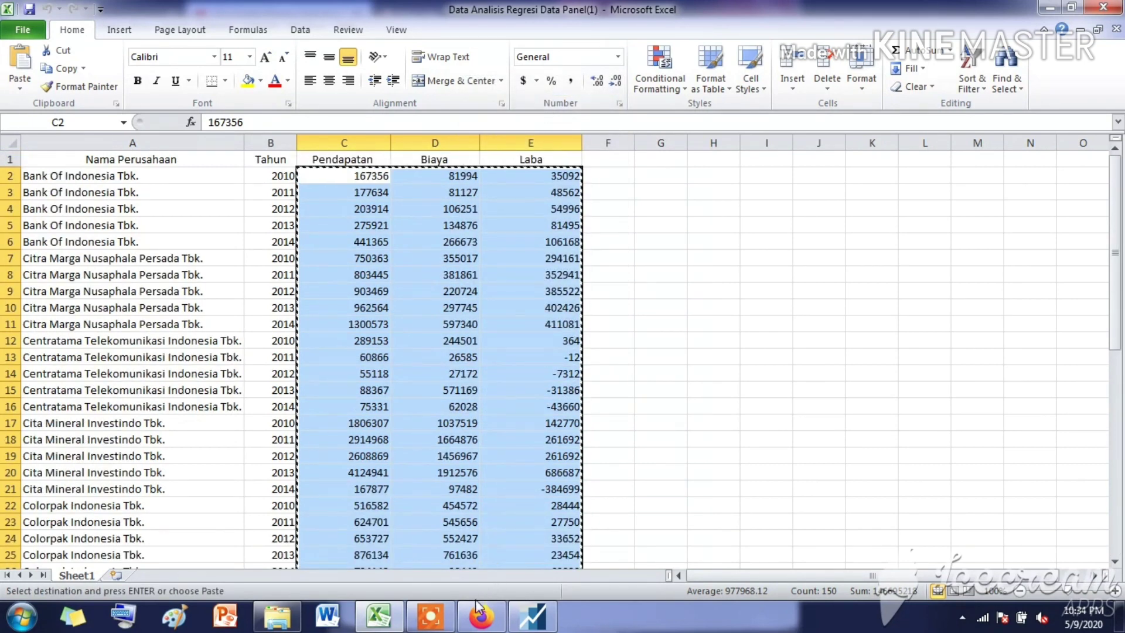
# Switch back to EViews, paste the copied data into the group from the first Y cell, and check the rows through the last observation.
pyautogui.click(523, 621)
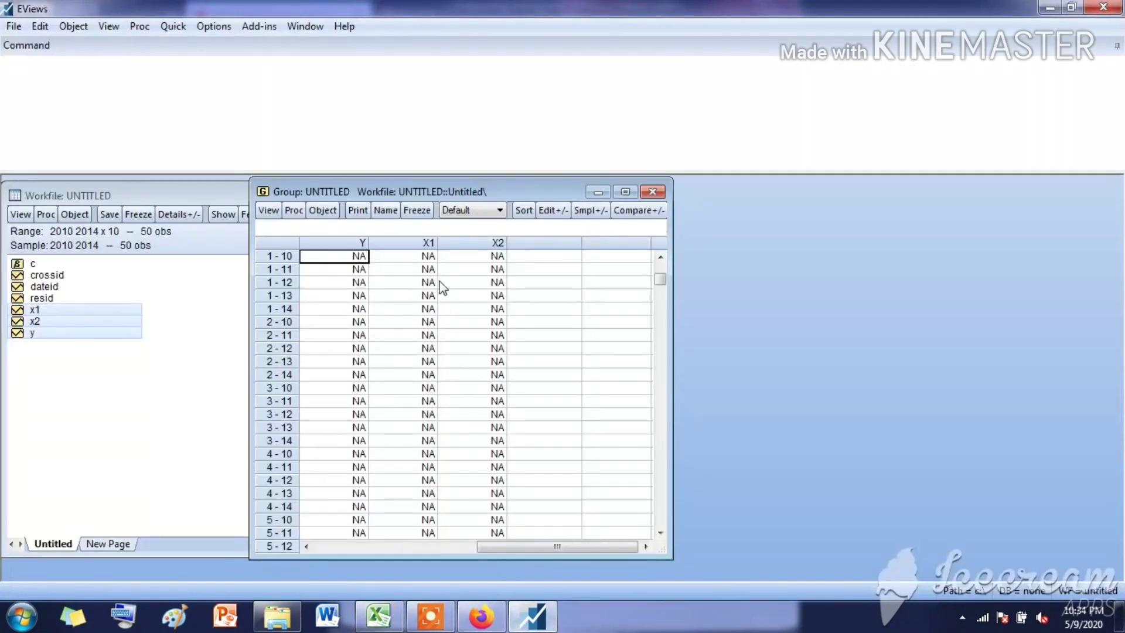
pyautogui.rightClick(336, 258)
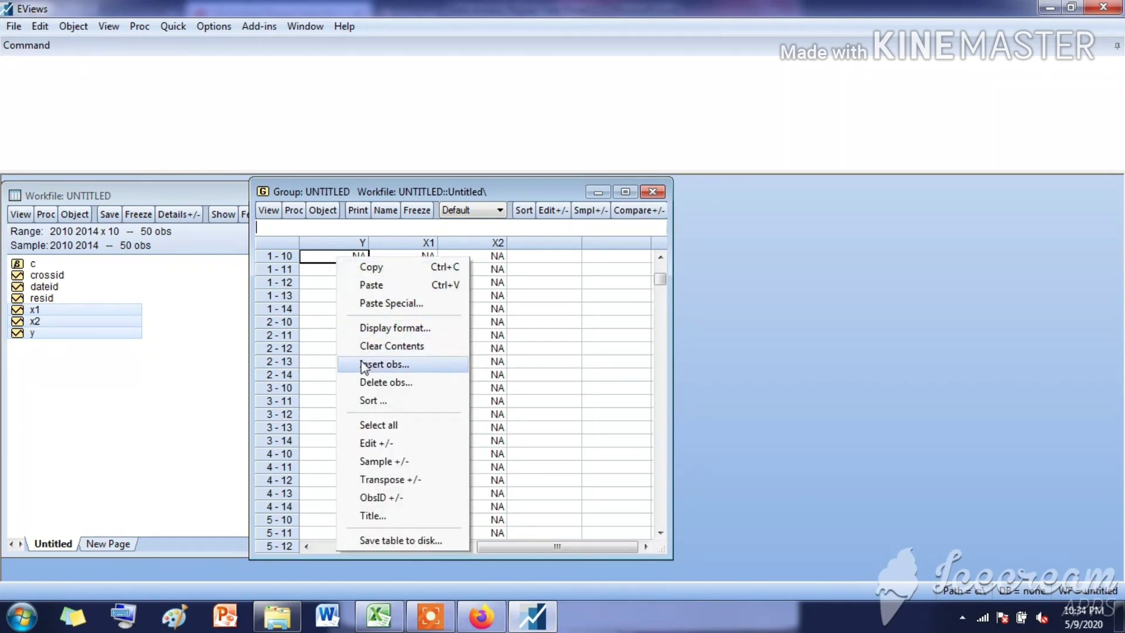
pyautogui.click(406, 284)
pyautogui.scroll(1, 434, 383)
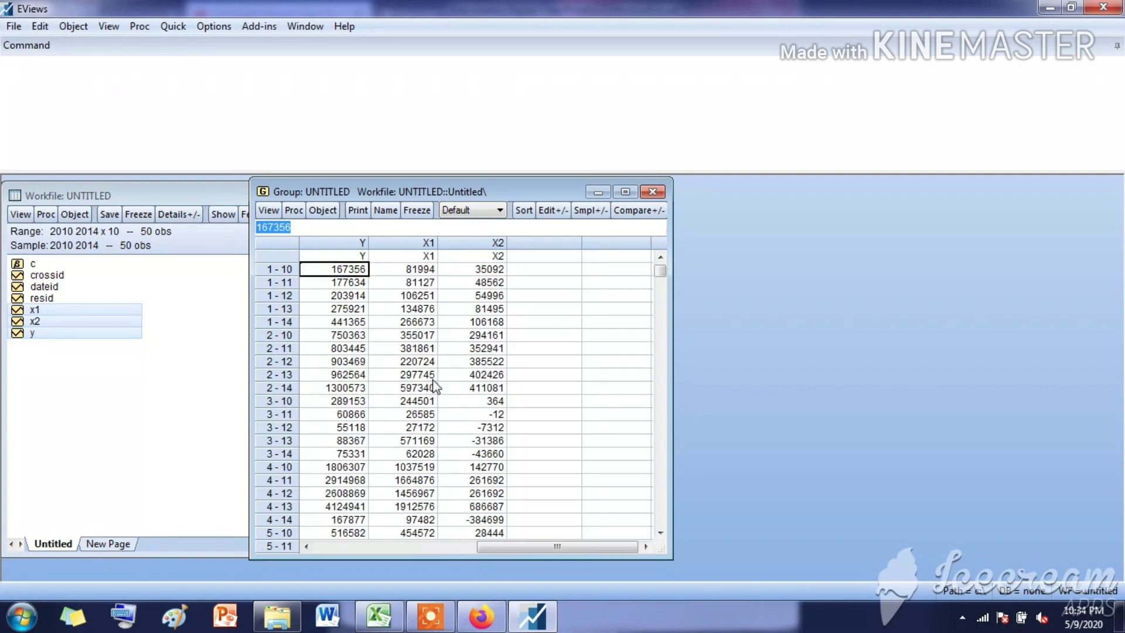
pyautogui.scroll(-10, 434, 384)
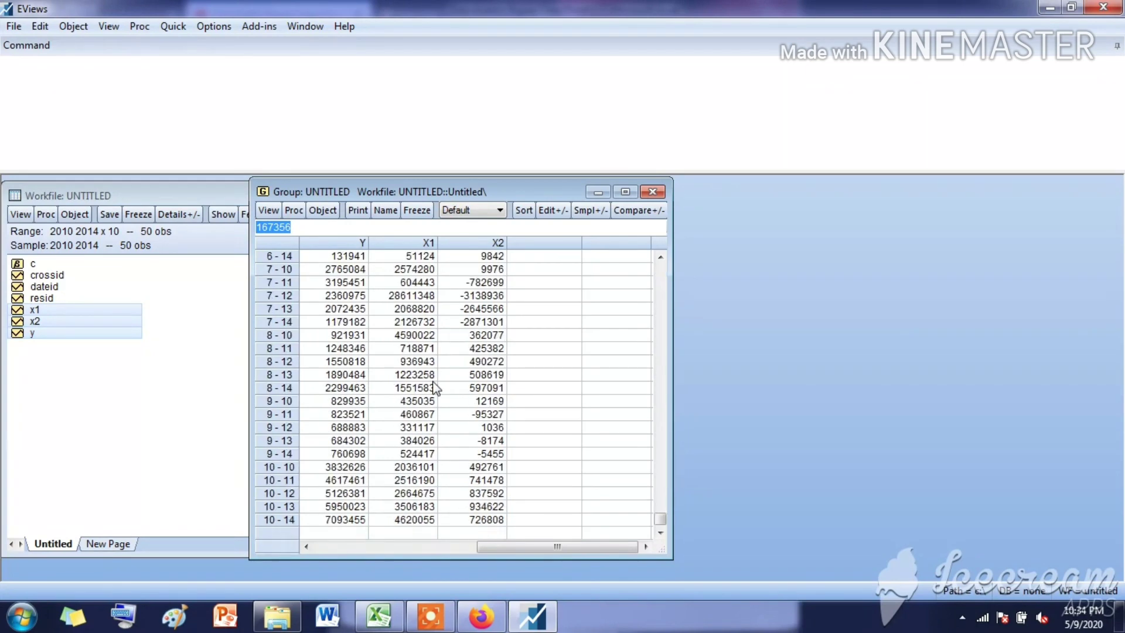
pyautogui.scroll(10, 434, 386)
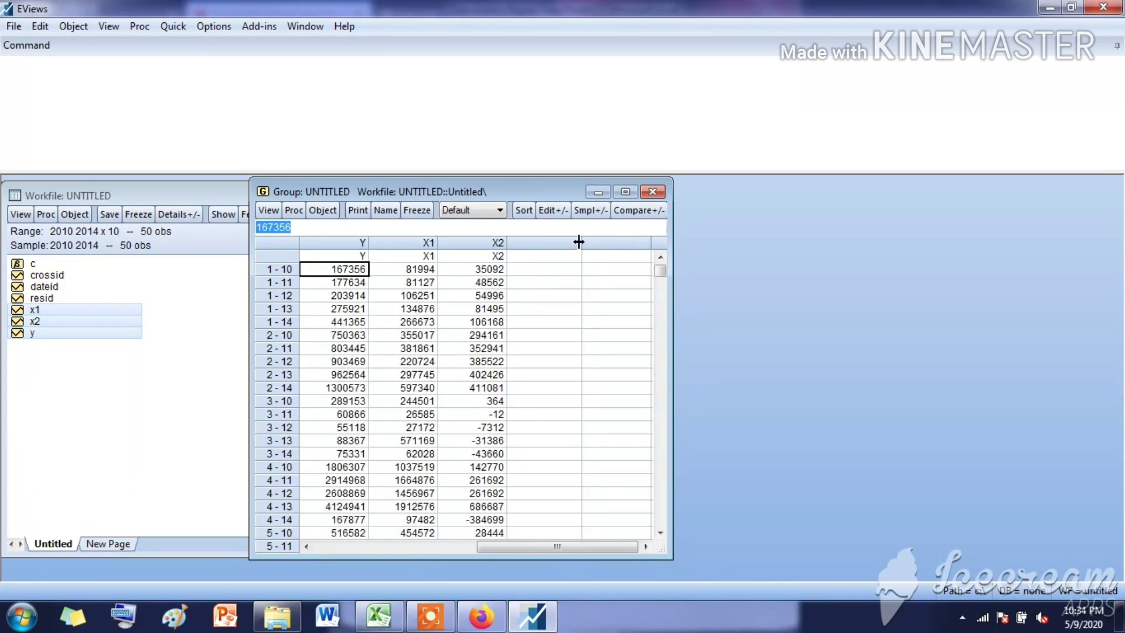
# Close the untitled group without naming it, confirm its deletion, and clear the series selection in the workfile.
pyautogui.click(654, 193)
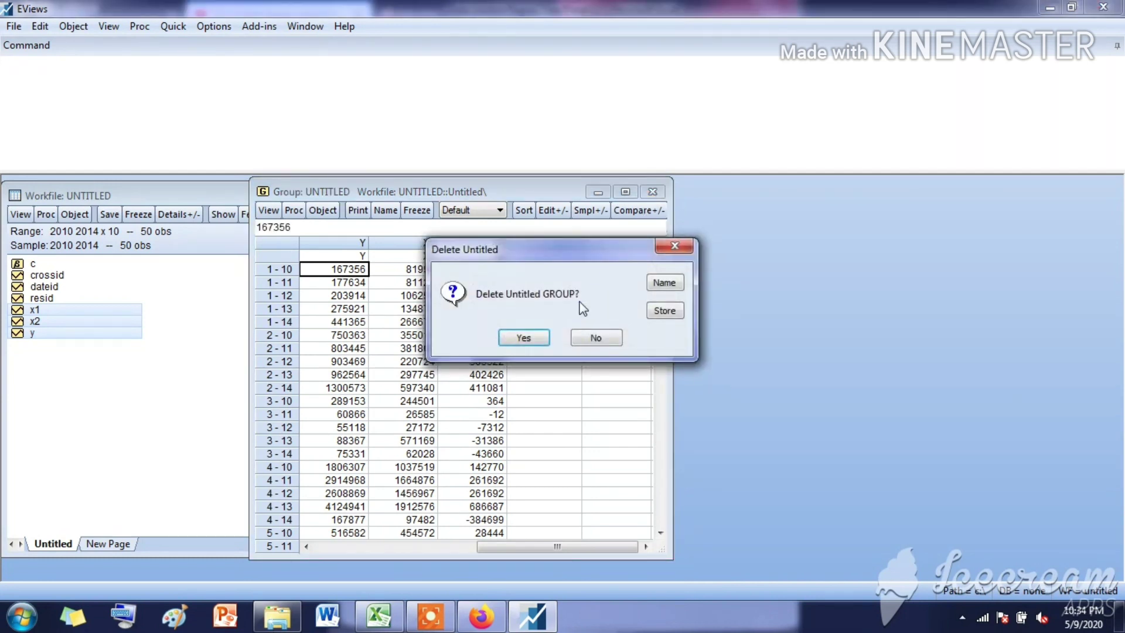
pyautogui.click(533, 342)
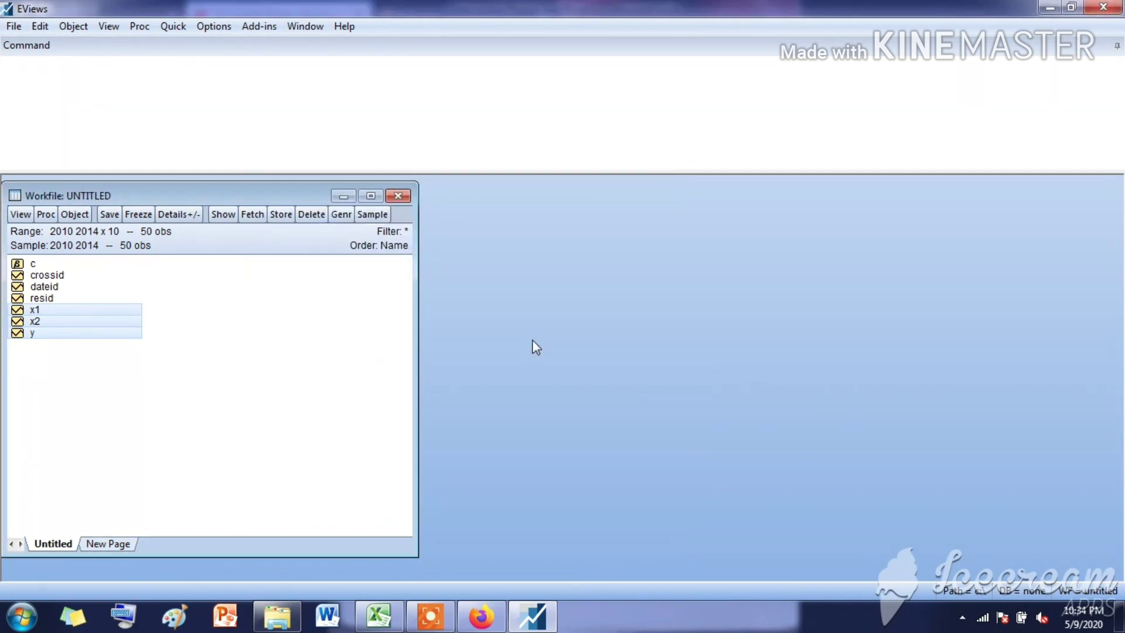
pyautogui.click(103, 367)
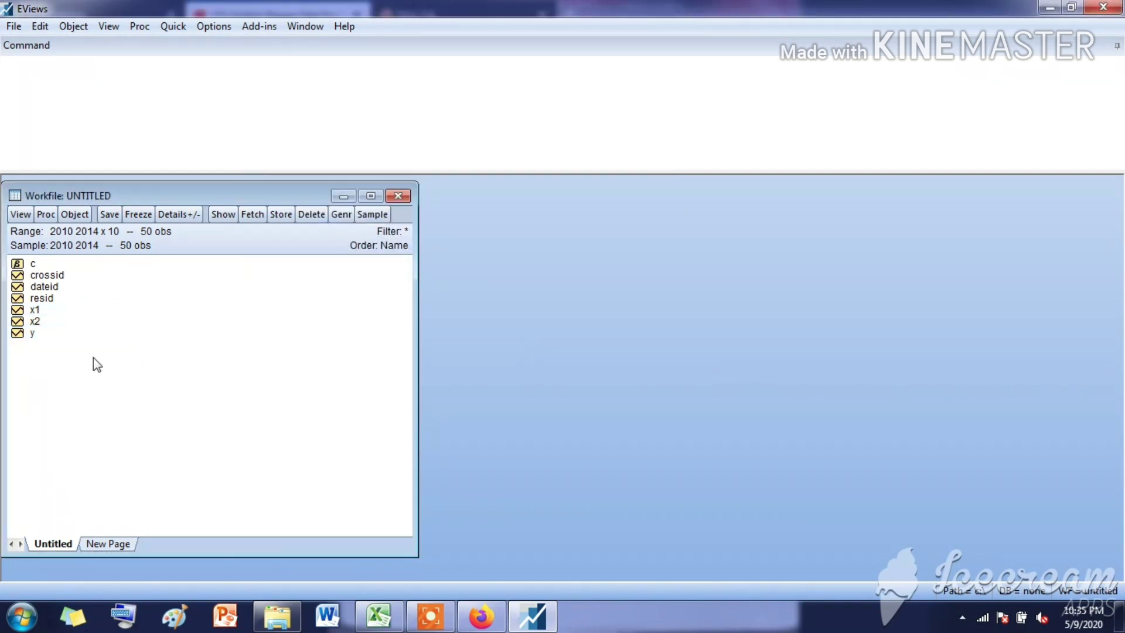
# Open the series y, x1 and x2 together as an equation, with y selected first as the dependent variable.
pyautogui.click(67, 334)
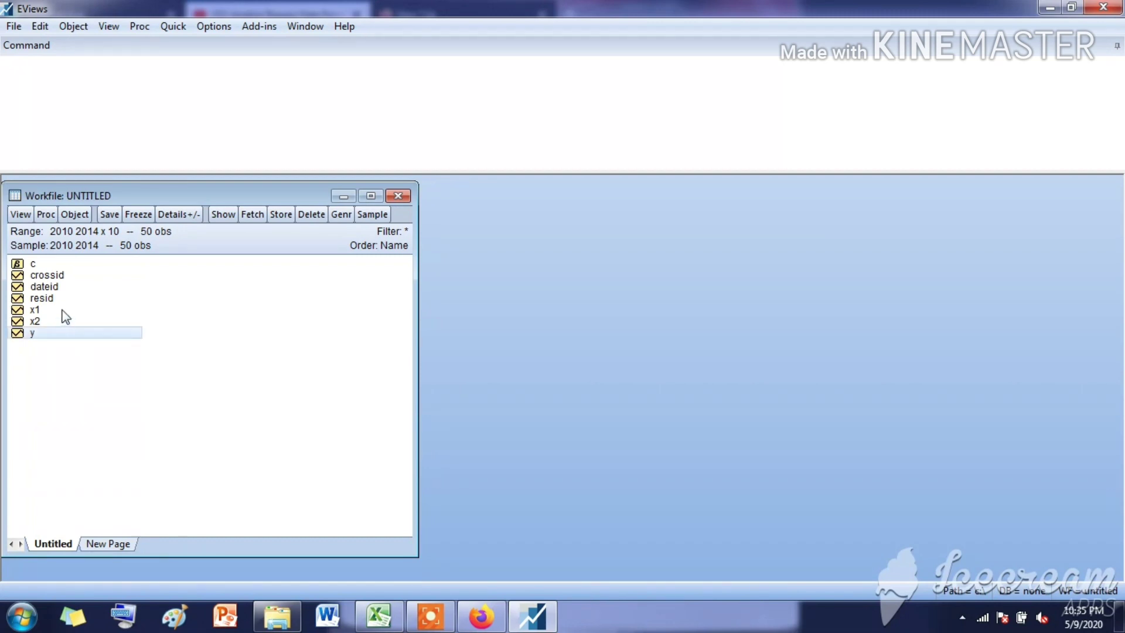
pyautogui.keyDown('ctrl'); pyautogui.click(62, 310); pyautogui.keyUp('ctrl')
pyautogui.keyDown('ctrl'); pyautogui.click(67, 317); pyautogui.keyUp('ctrl')
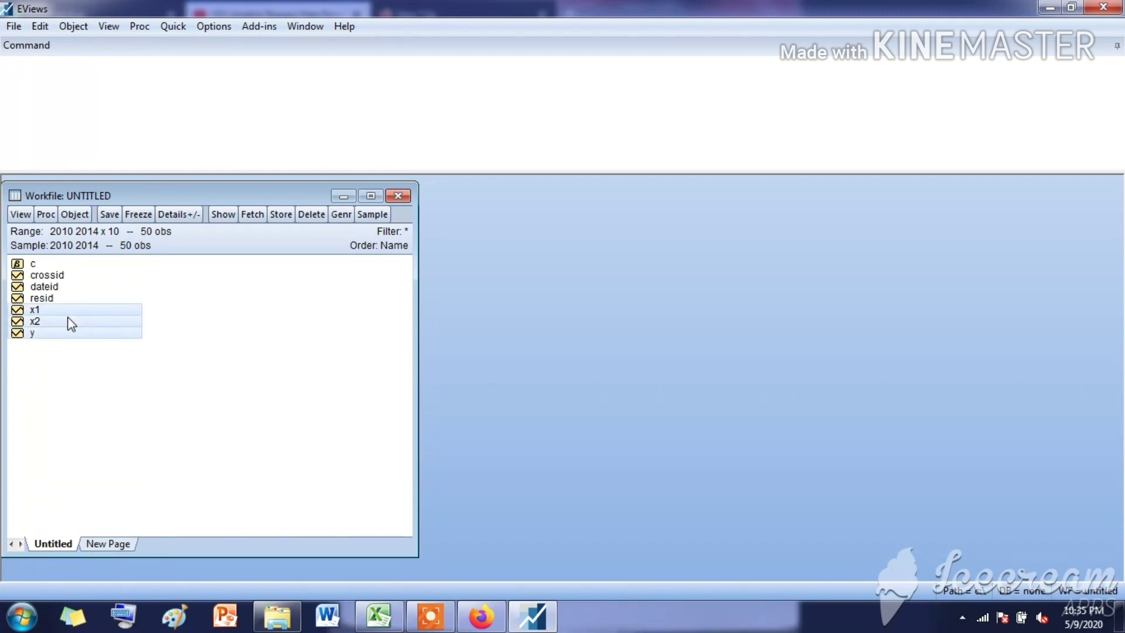
pyautogui.rightClick(70, 315)
pyautogui.moveTo(153, 326)
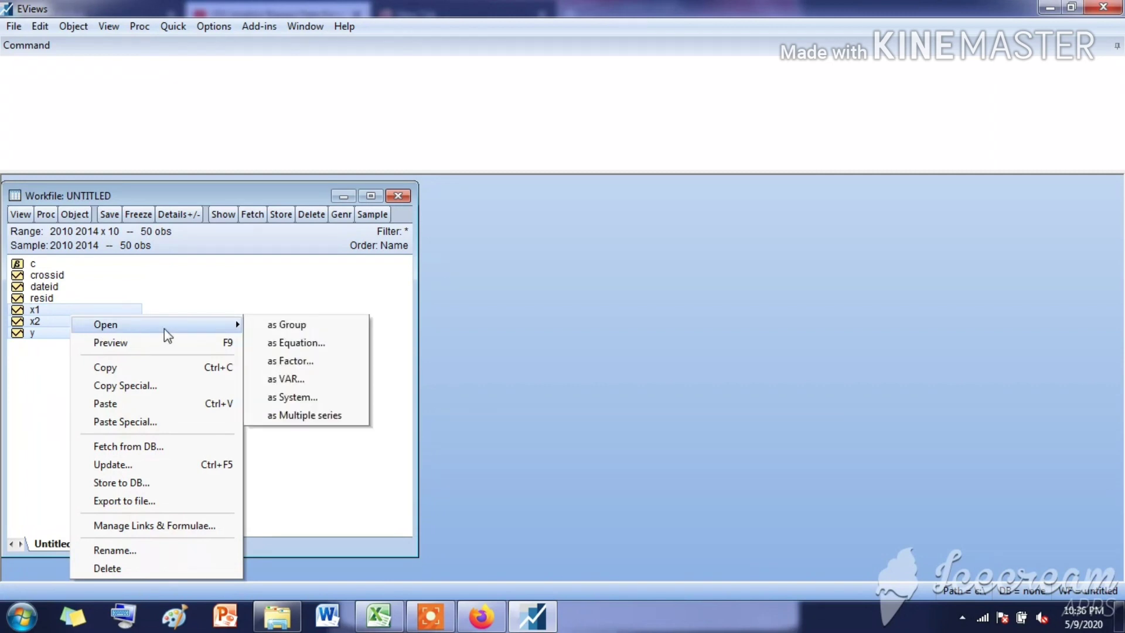
pyautogui.click(276, 342)
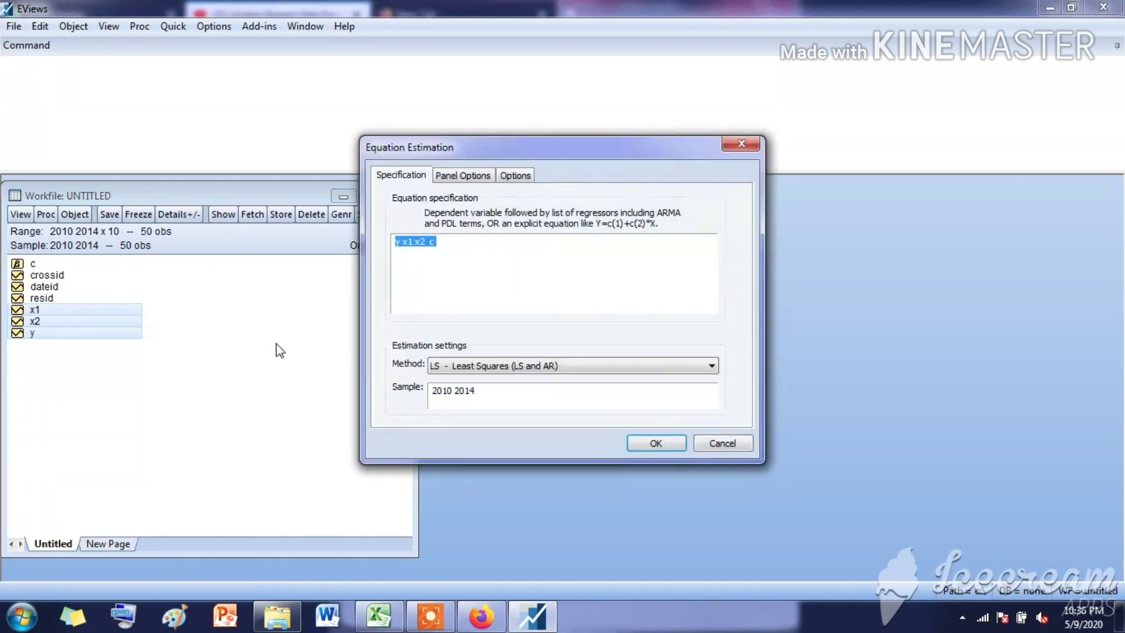
# Move the constant in the equation specification so that it reads y c x1 x2.
pyautogui.click(443, 242)
pyautogui.moveTo(432, 242); pyautogui.dragTo(428, 241)
pyautogui.press('BackSpace')
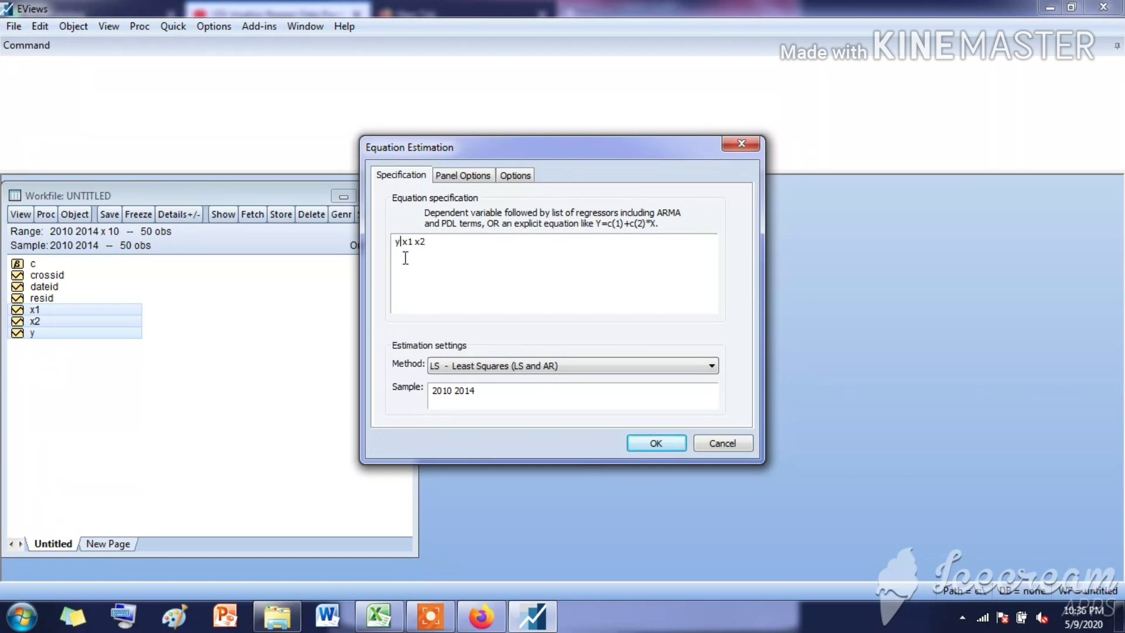
pyautogui.write('C')
pyautogui.press('BackSpace')
pyautogui.write('c')
# Estimate the least squares equation with cross-section and period effects left at None, and place its output beside the workfile.
pyautogui.click(468, 173)
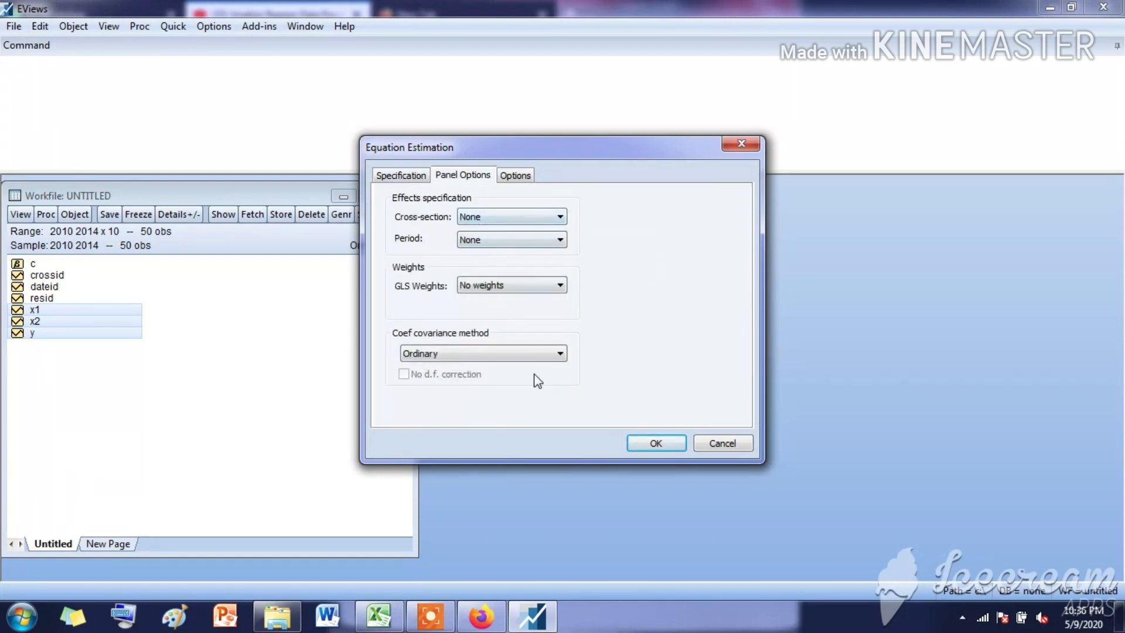
pyautogui.click(650, 443)
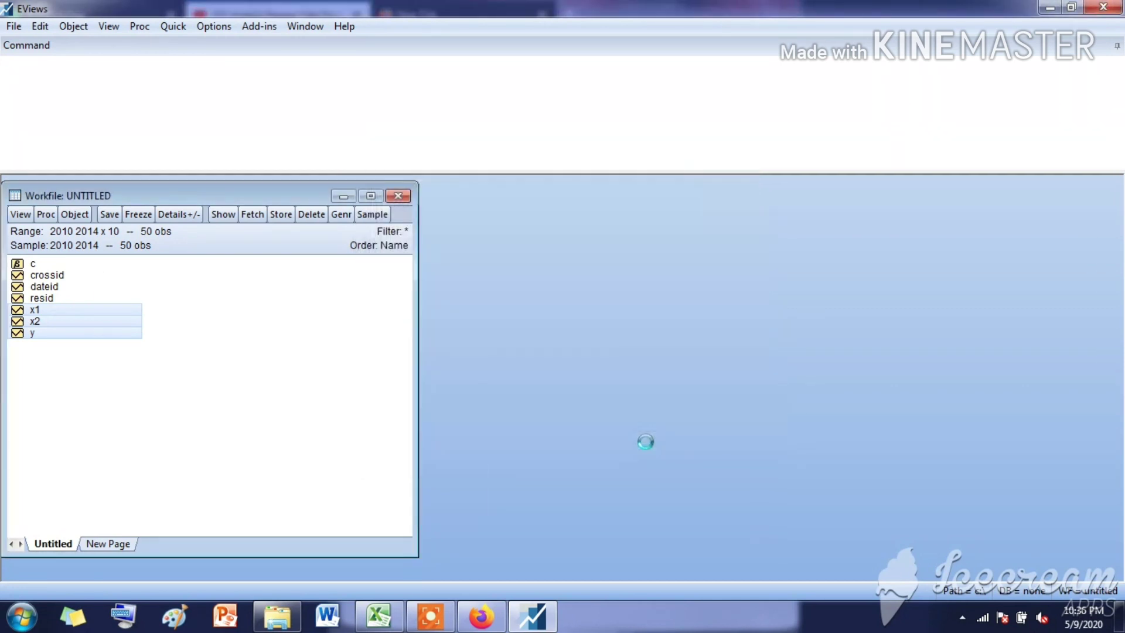
pyautogui.moveTo(358, 284); pyautogui.dragTo(585, 188)
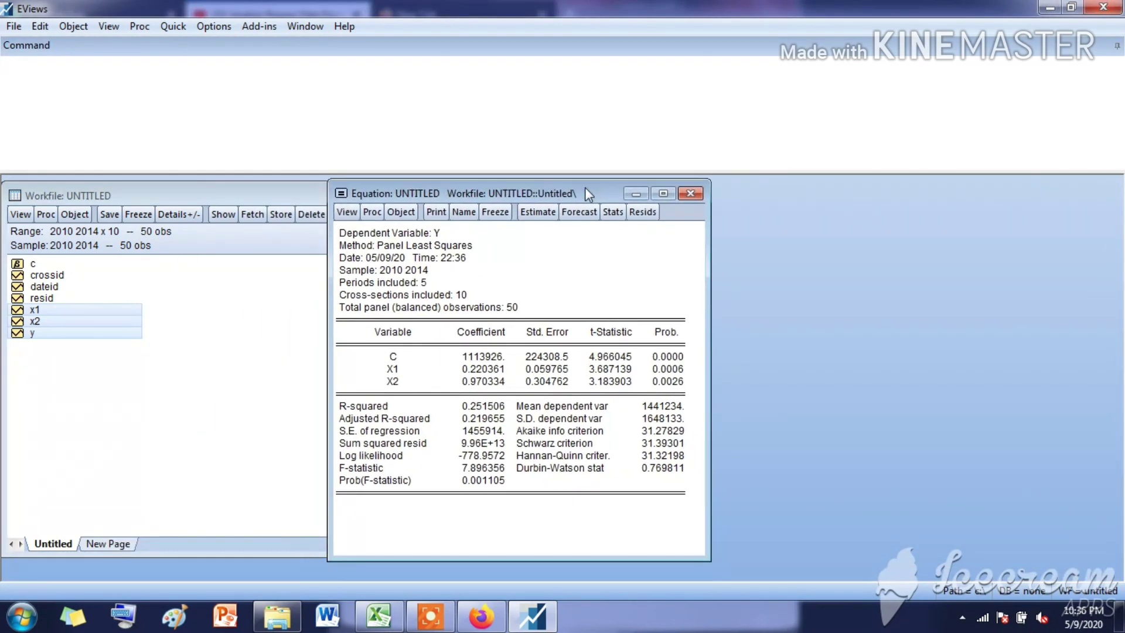
# Freeze the estimation output as a table, title it MODELCEM, and move the table clear of the equation output.
pyautogui.click(505, 214)
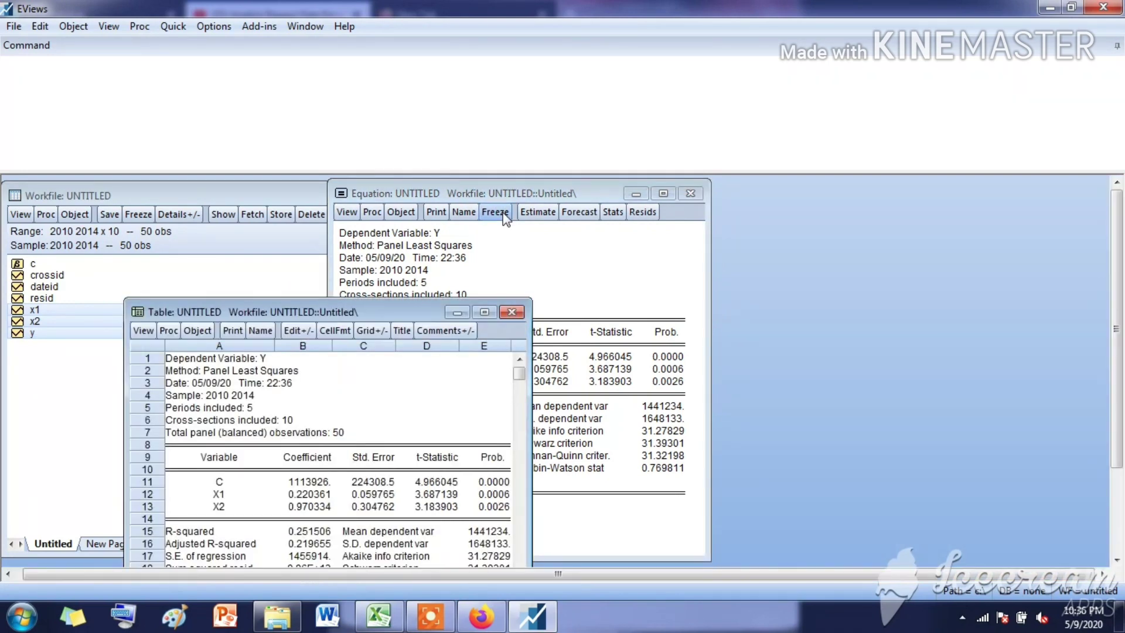
pyautogui.moveTo(385, 307); pyautogui.dragTo(386, 187)
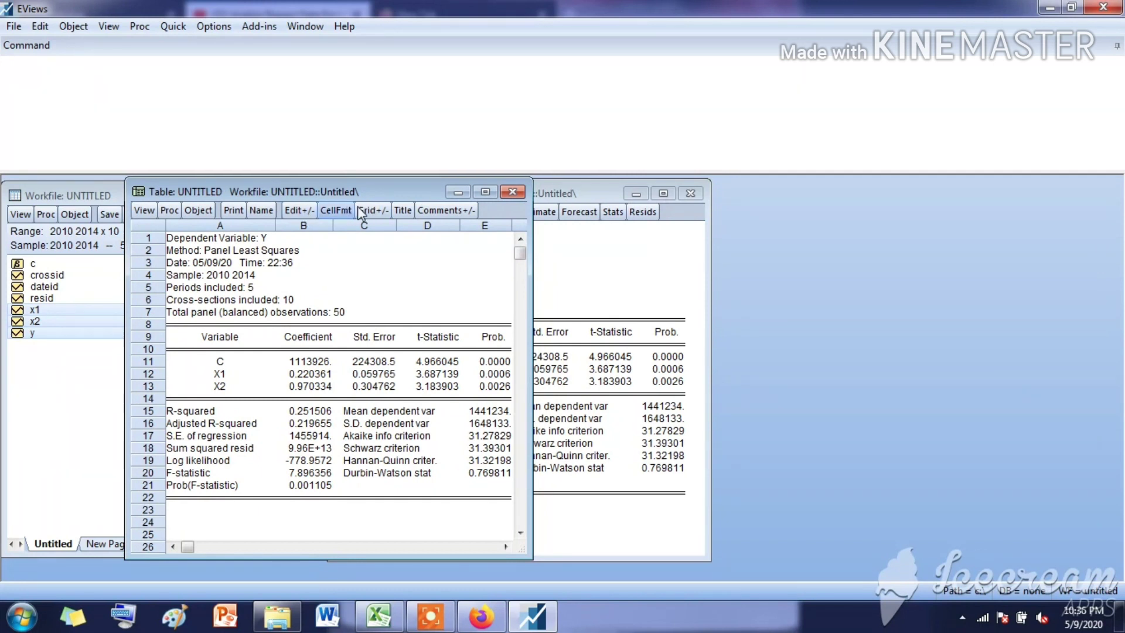
pyautogui.click(401, 209)
pyautogui.write('mo')
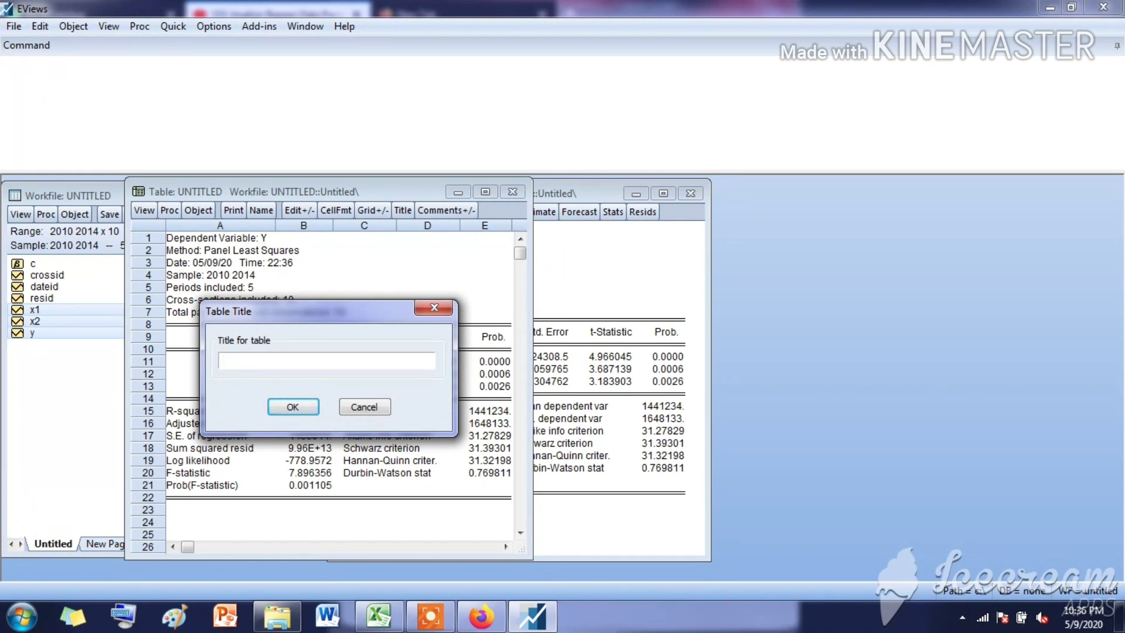
pyautogui.write('DELCEM')
pyautogui.click(305, 404)
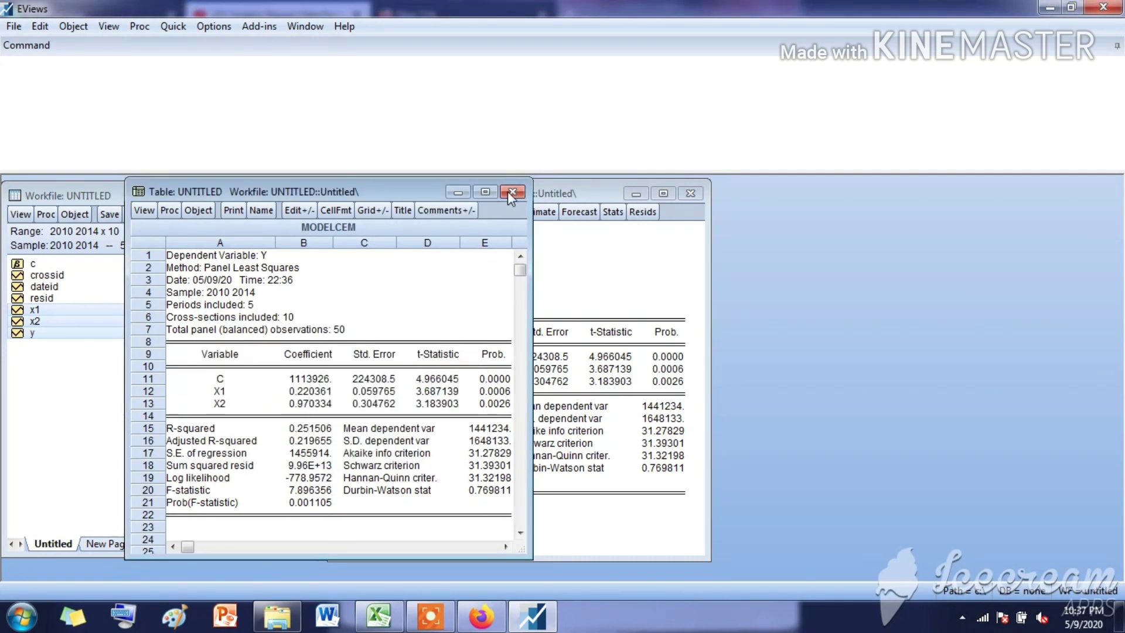
pyautogui.moveTo(437, 181); pyautogui.dragTo(961, 563)
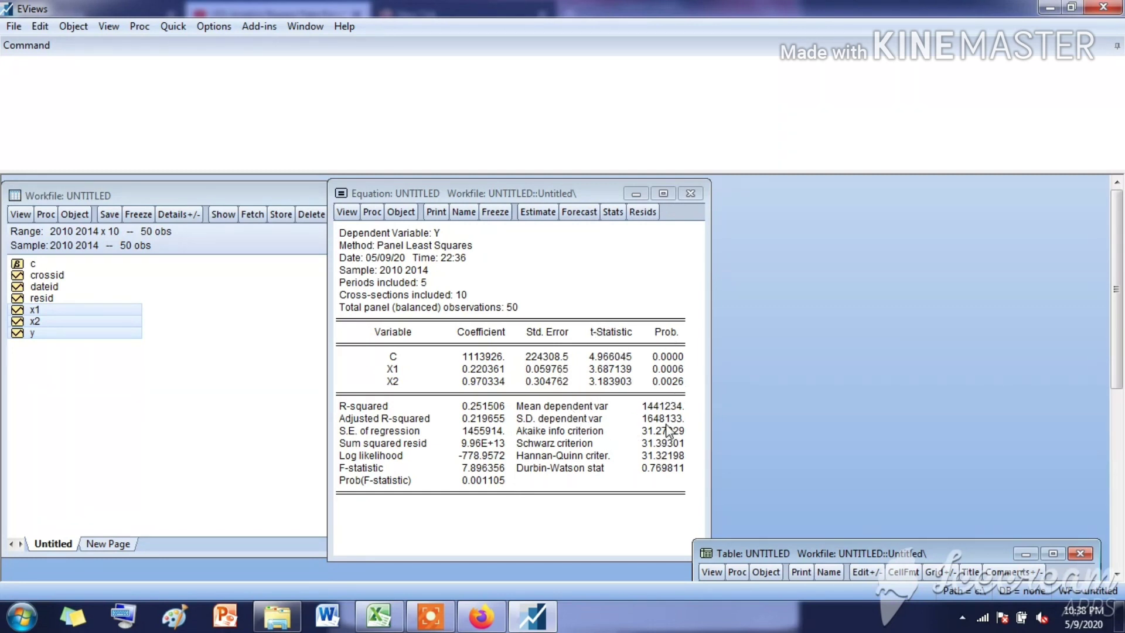
# Reselect y, x1 and x2 in the workfile, starting with y, and open them as a new equation.
pyautogui.click(162, 367)
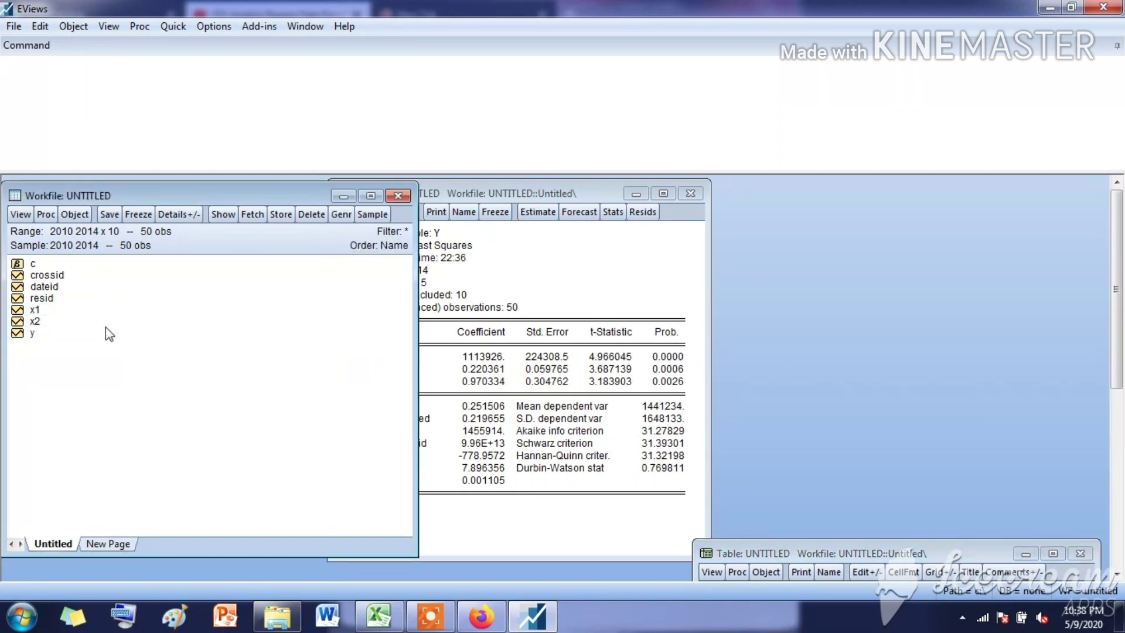
pyautogui.click(34, 334)
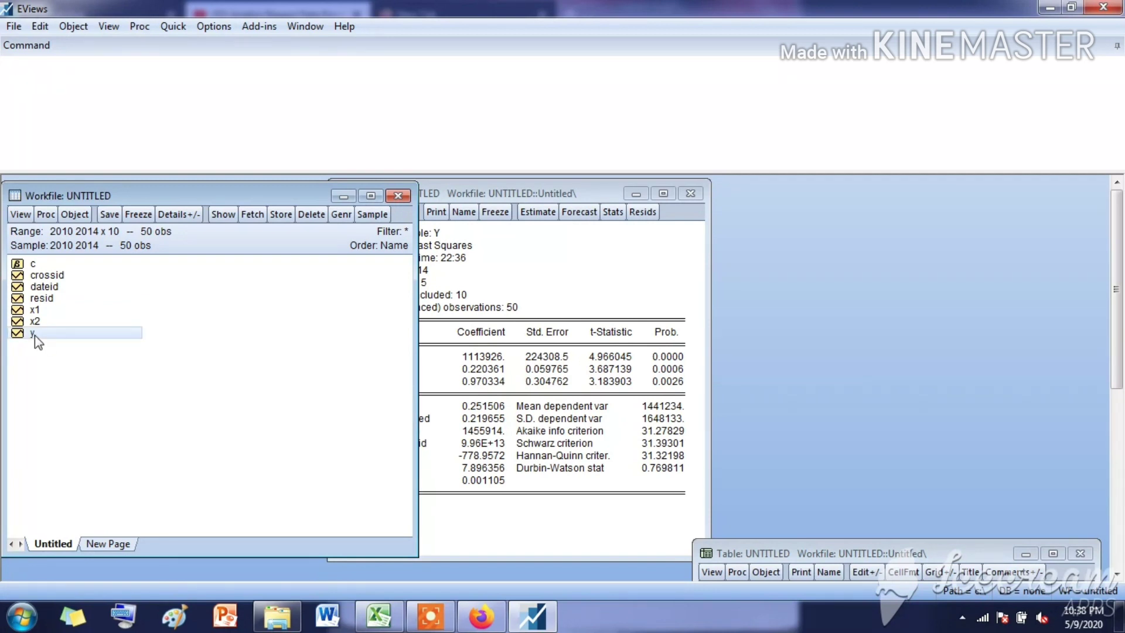
pyautogui.keyDown('ctrl'); pyautogui.click(41, 310); pyautogui.keyUp('ctrl')
pyautogui.keyDown('ctrl'); pyautogui.click(36, 322); pyautogui.keyUp('ctrl')
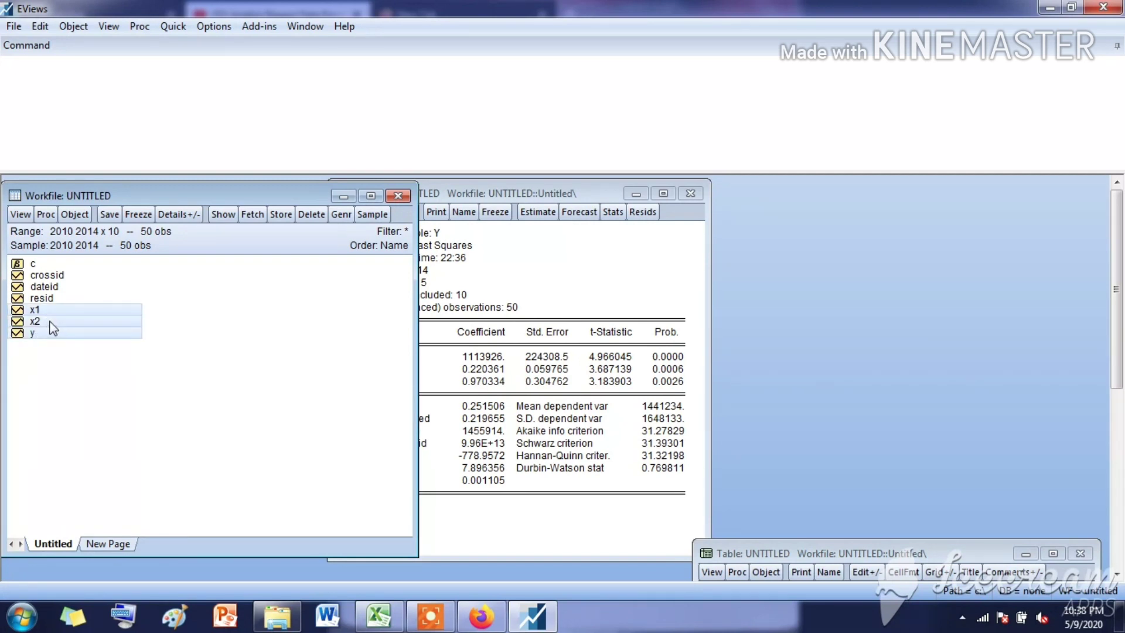
pyautogui.rightClick(51, 326)
pyautogui.moveTo(211, 331)
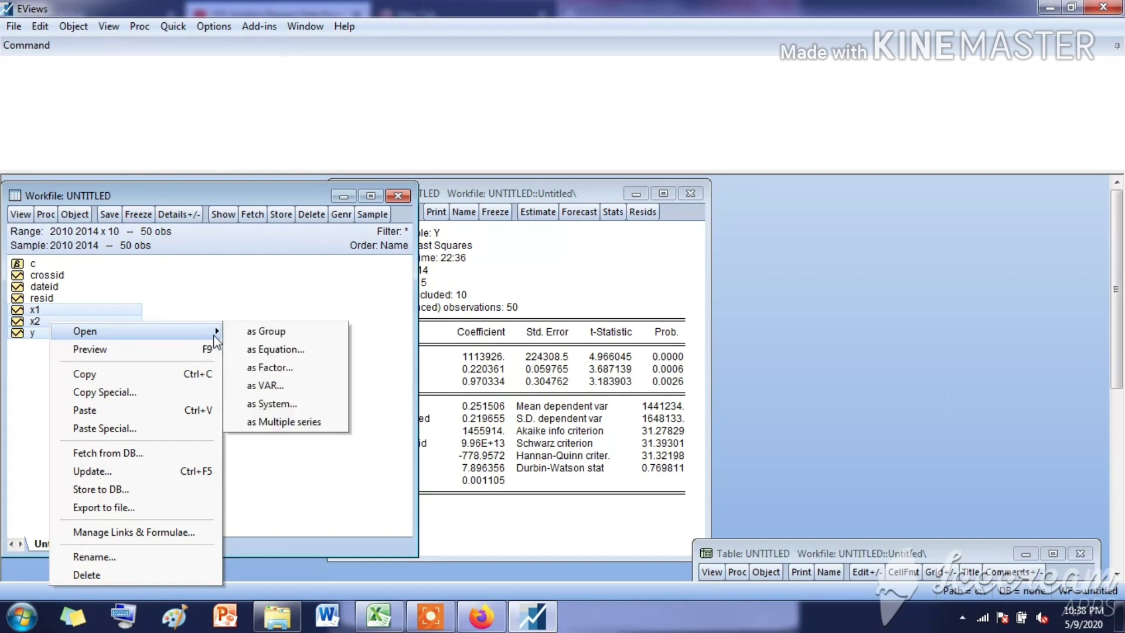
pyautogui.click(255, 352)
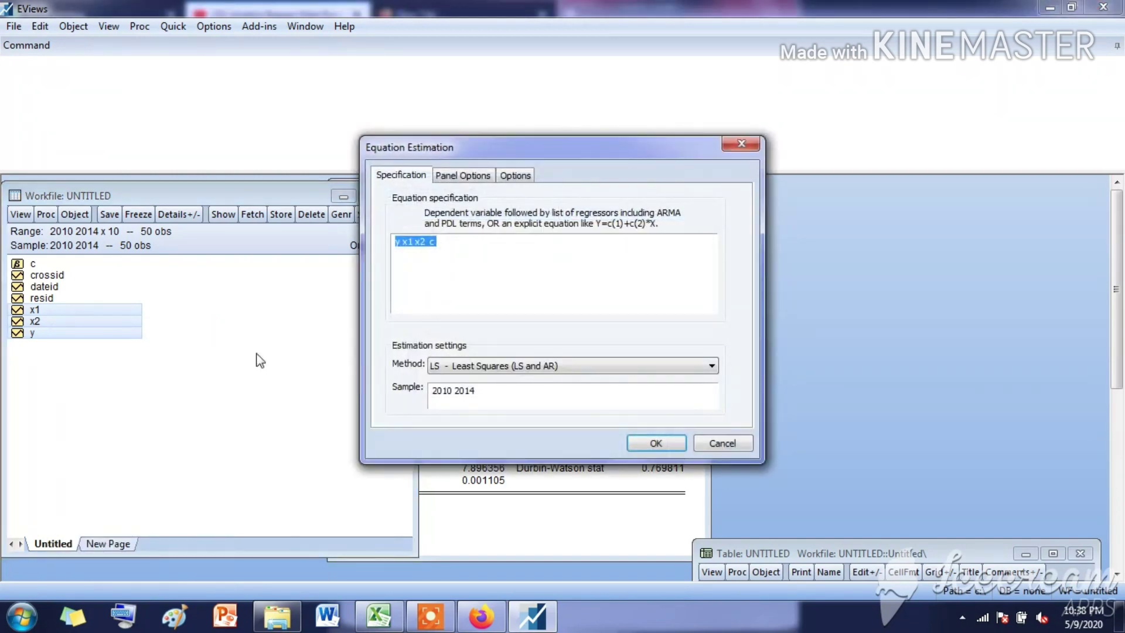
# Rewrite the new equation's specification as y c x1 x2.
pyautogui.click(459, 244)
pyautogui.moveTo(459, 245); pyautogui.dragTo(427, 246)
pyautogui.press('BackSpace')
pyautogui.write('c')
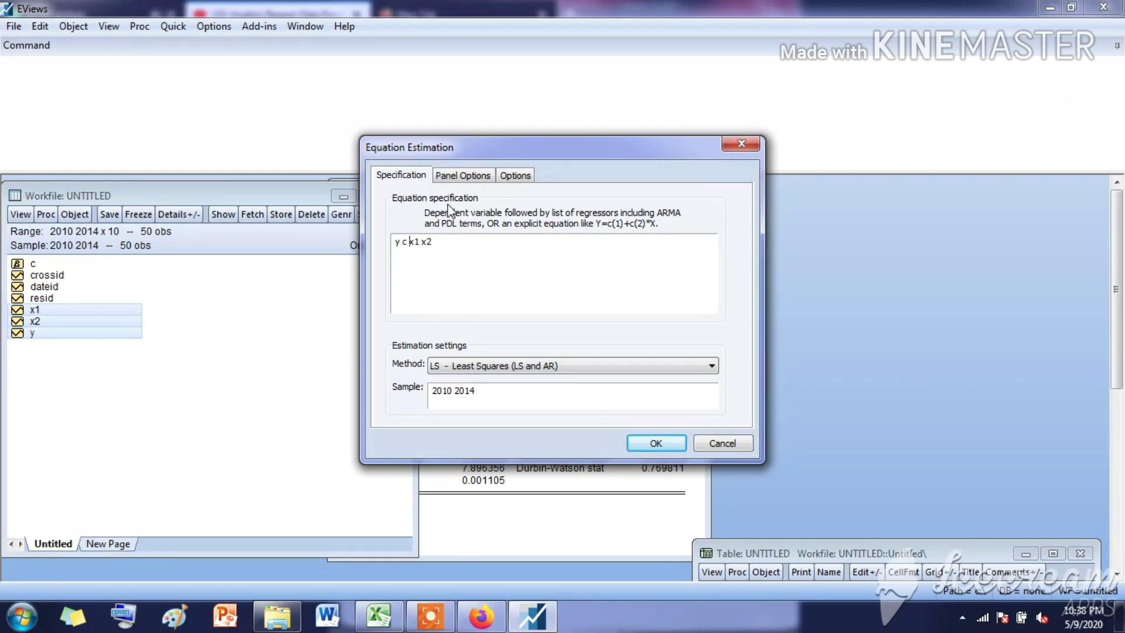
# Estimate the equation with Fixed cross-section effects, confirm deleting the previous untitled equation, and place the new output beside the workfile.
pyautogui.click(469, 178)
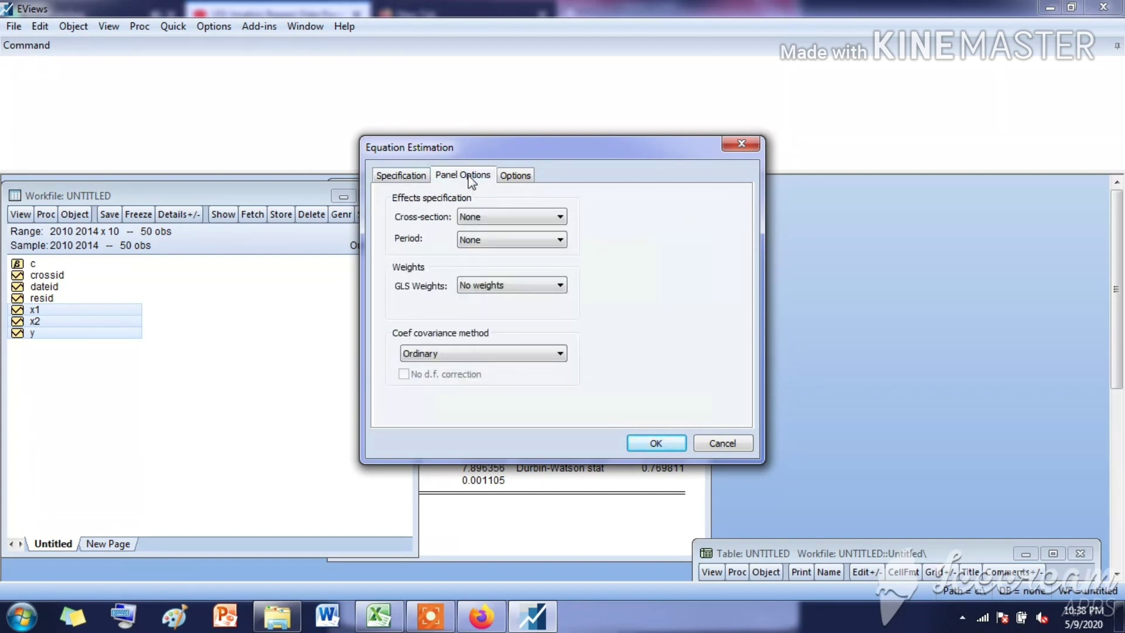
pyautogui.click(494, 215)
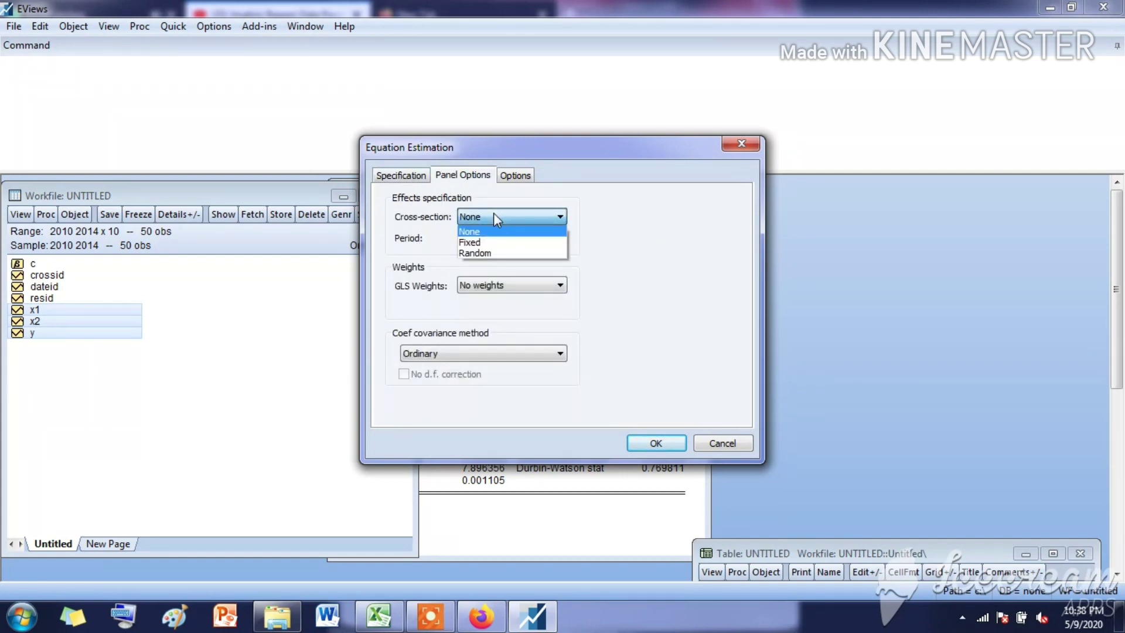
pyautogui.click(504, 246)
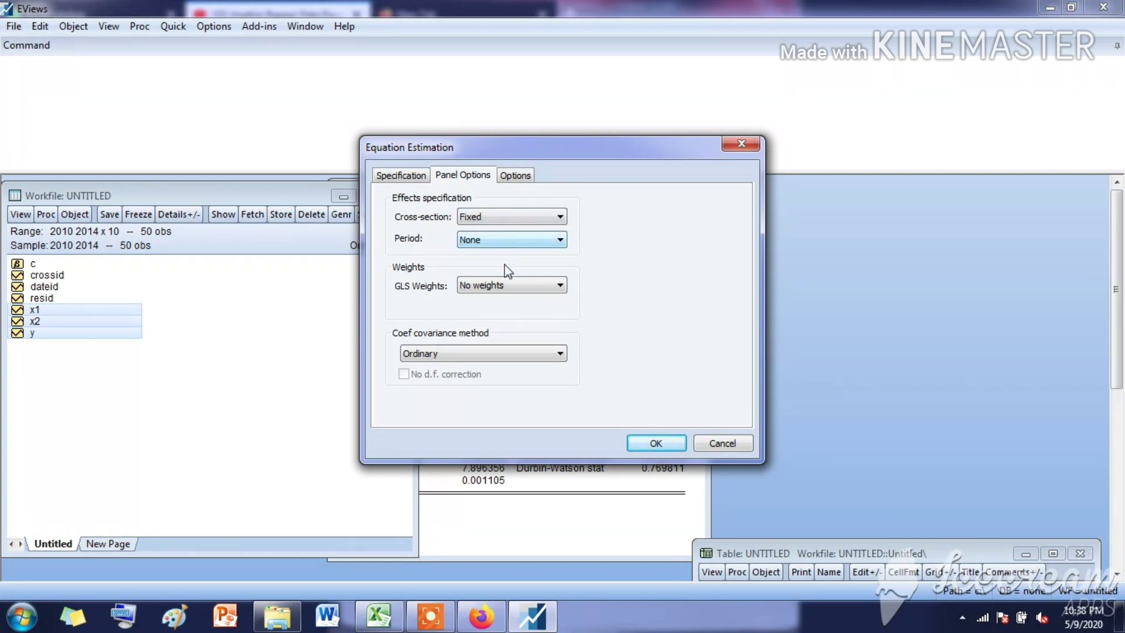
pyautogui.click(656, 443)
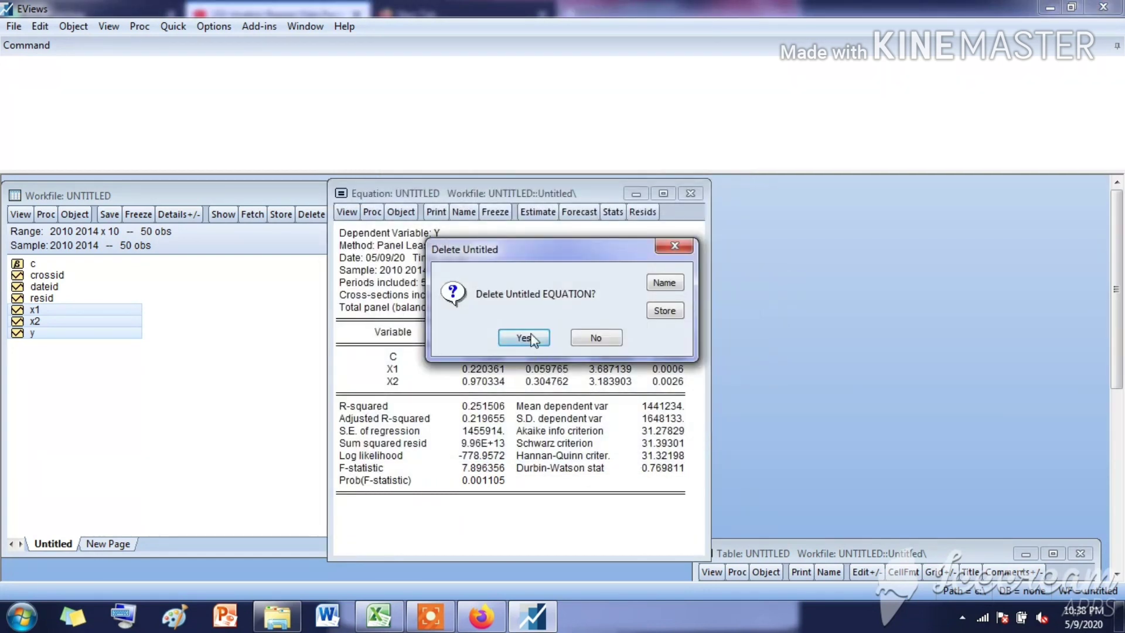
pyautogui.click(523, 337)
pyautogui.moveTo(398, 329); pyautogui.dragTo(497, 185)
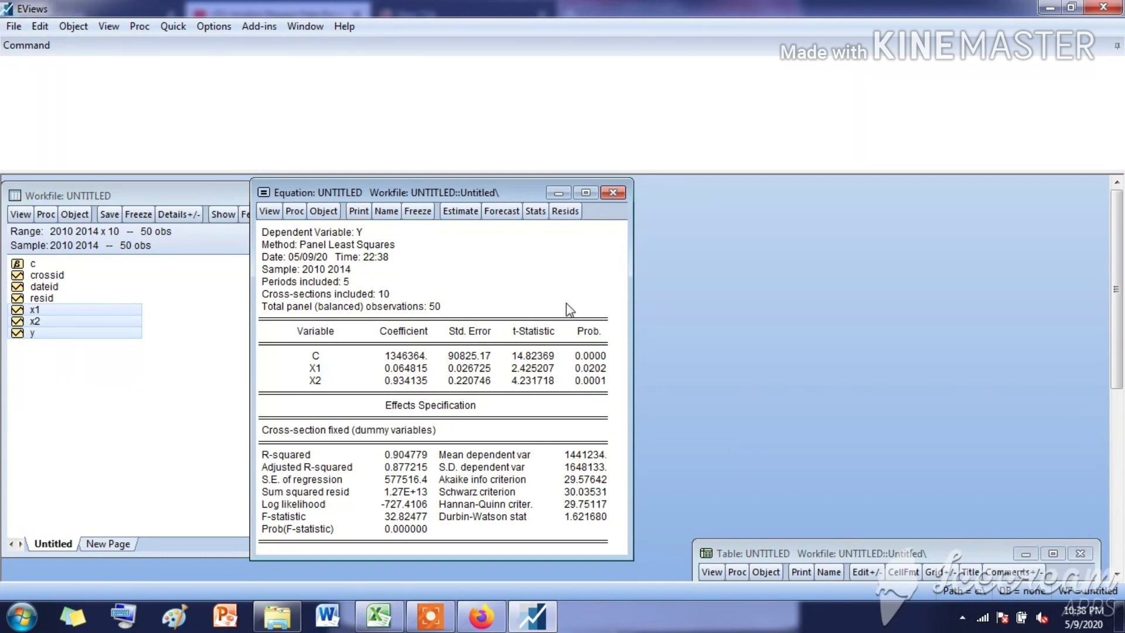
# Freeze the fixed-effects output as a table, title it MODEL FEM, and move the table clear of the equation output.
pyautogui.click(417, 211)
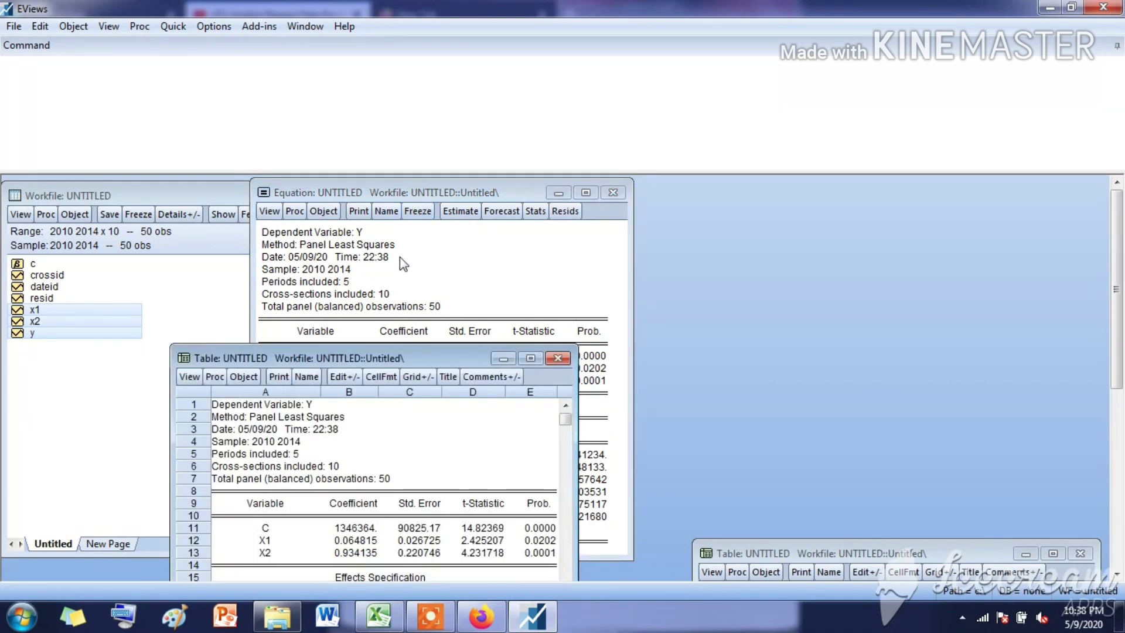
pyautogui.moveTo(379, 359); pyautogui.dragTo(410, 197)
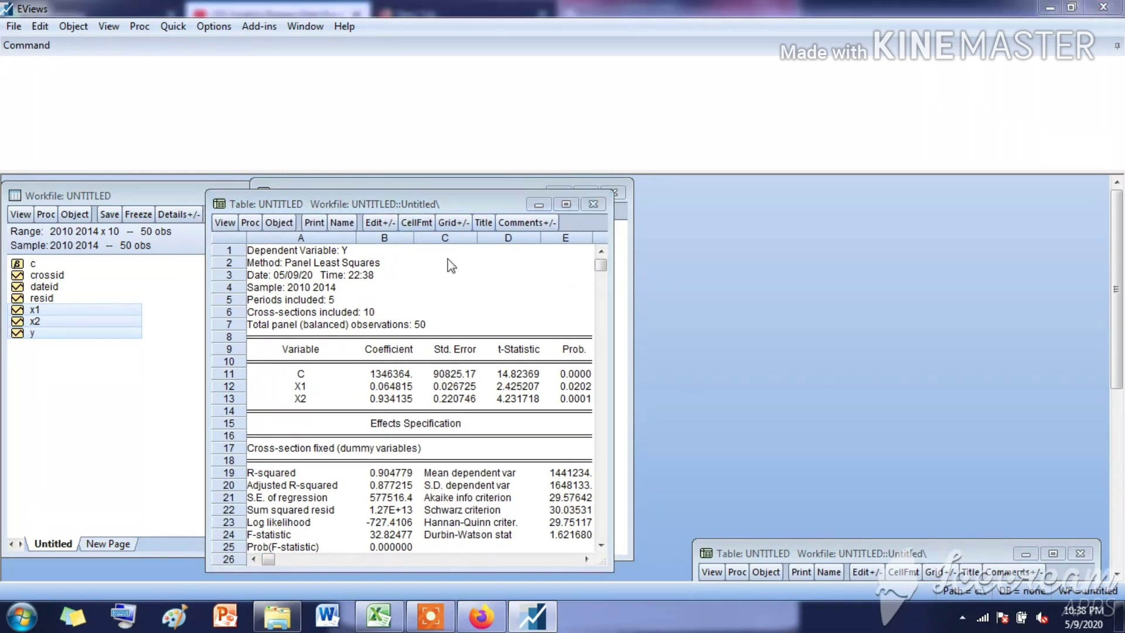
pyautogui.write('MODEL F')
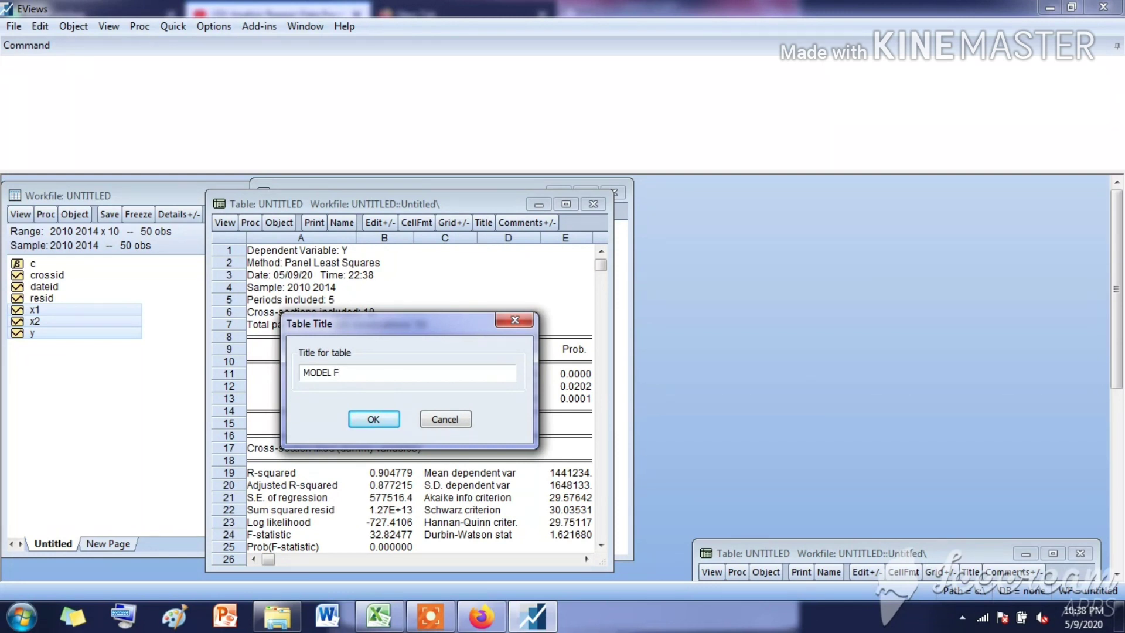
pyautogui.write('M')
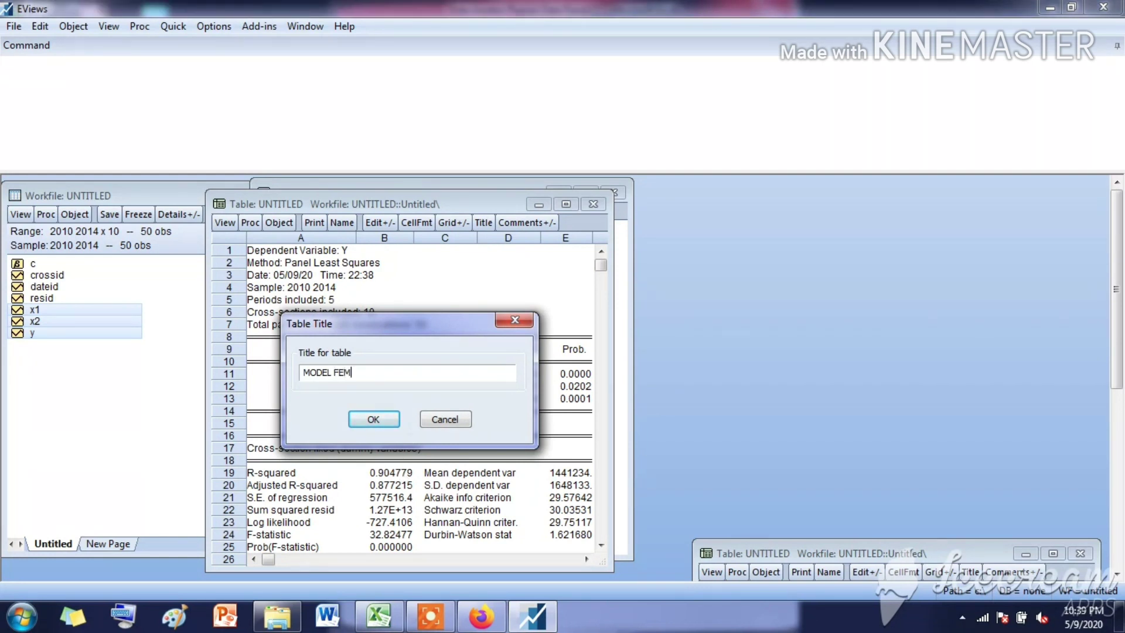
pyautogui.click(388, 426)
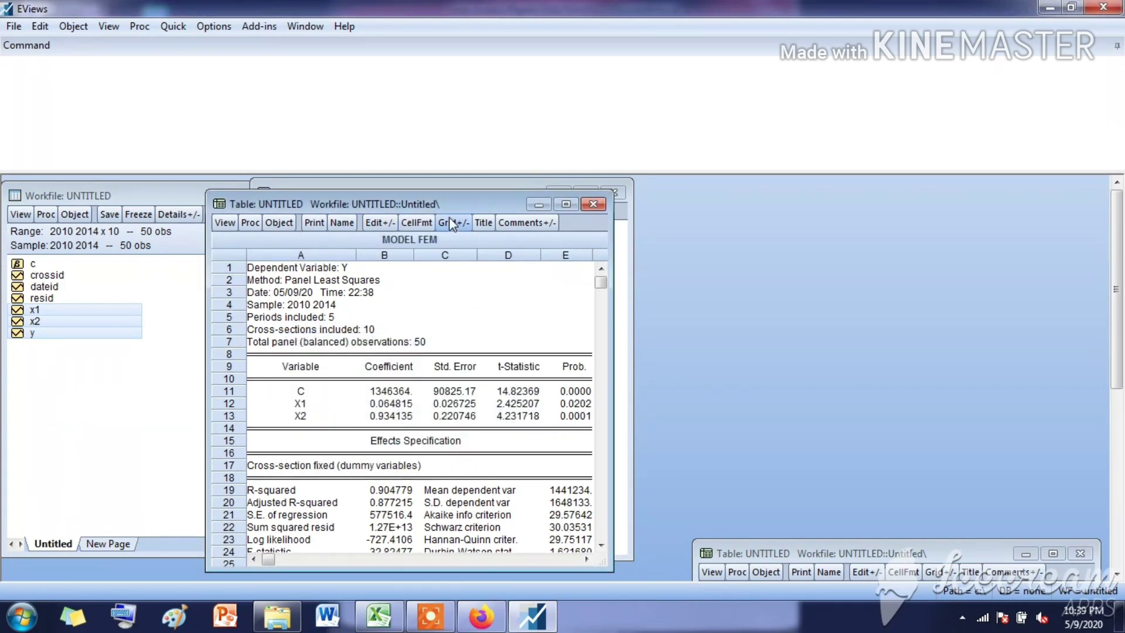
pyautogui.moveTo(451, 211); pyautogui.dragTo(573, 560)
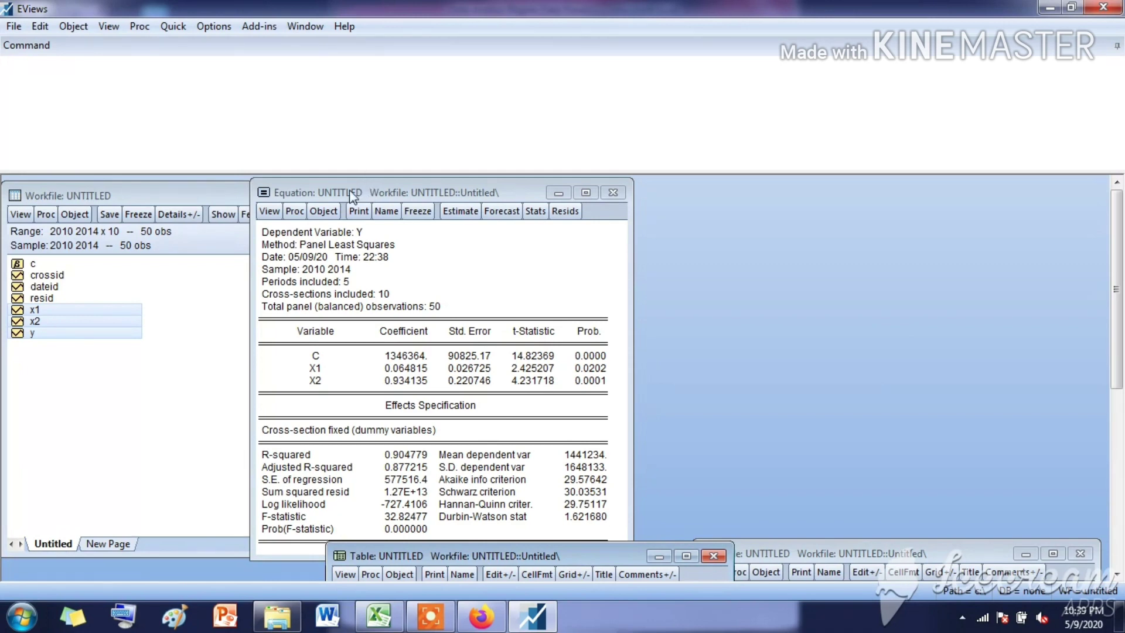
# Run the Redundant Fixed Effects - Likelihood Ratio test on the fixed-effects equation and reposition its window.
pyautogui.click(193, 381)
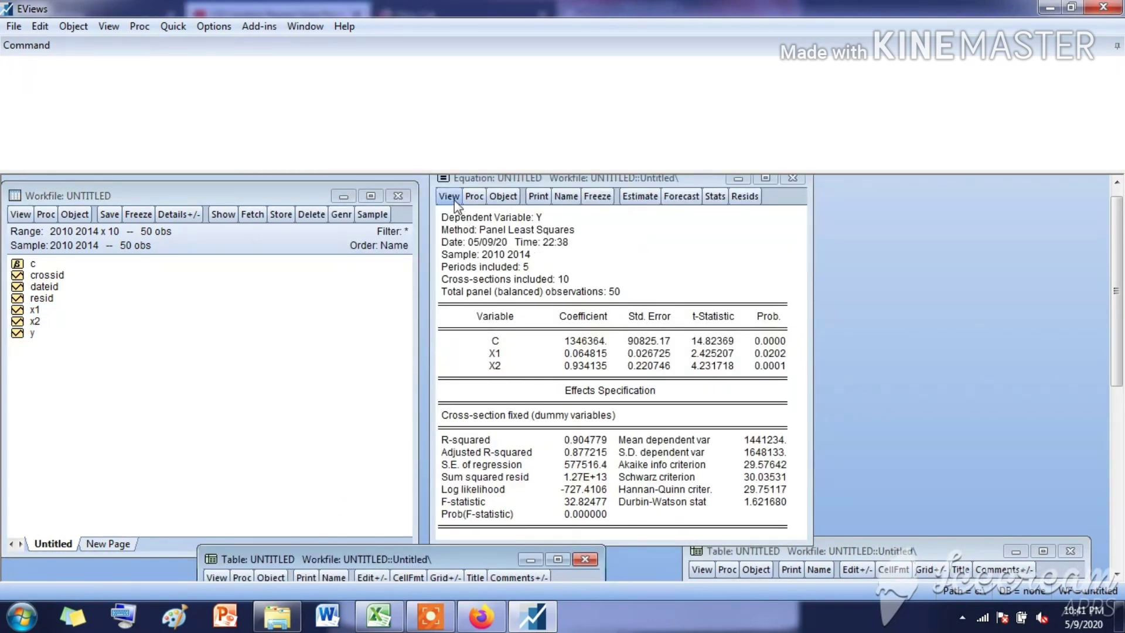
pyautogui.click(455, 199)
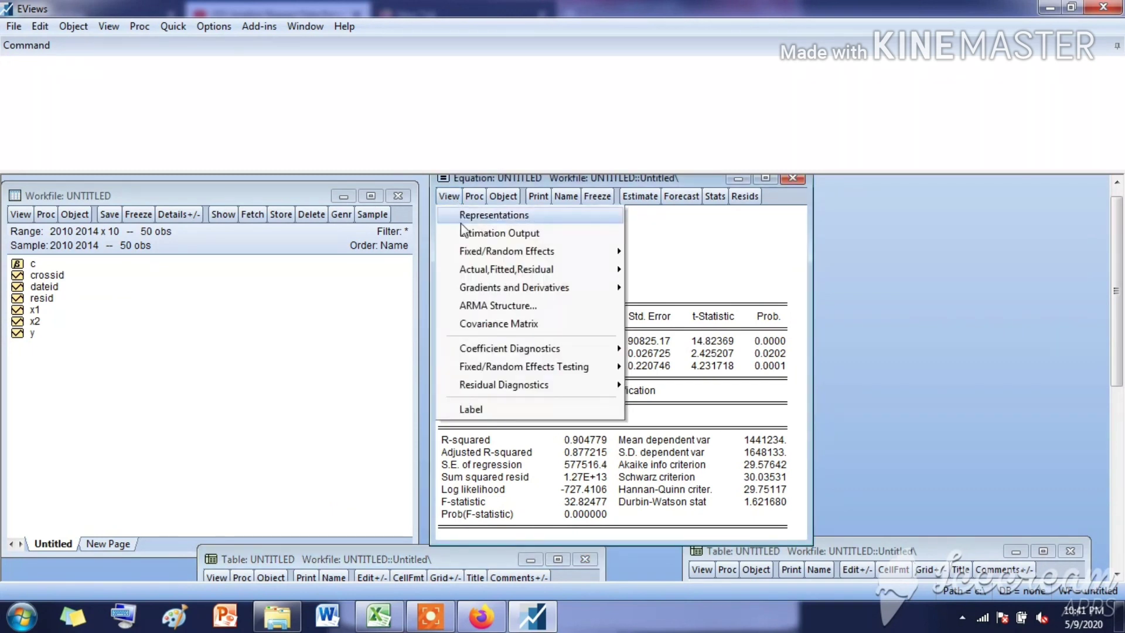
pyautogui.moveTo(522, 367)
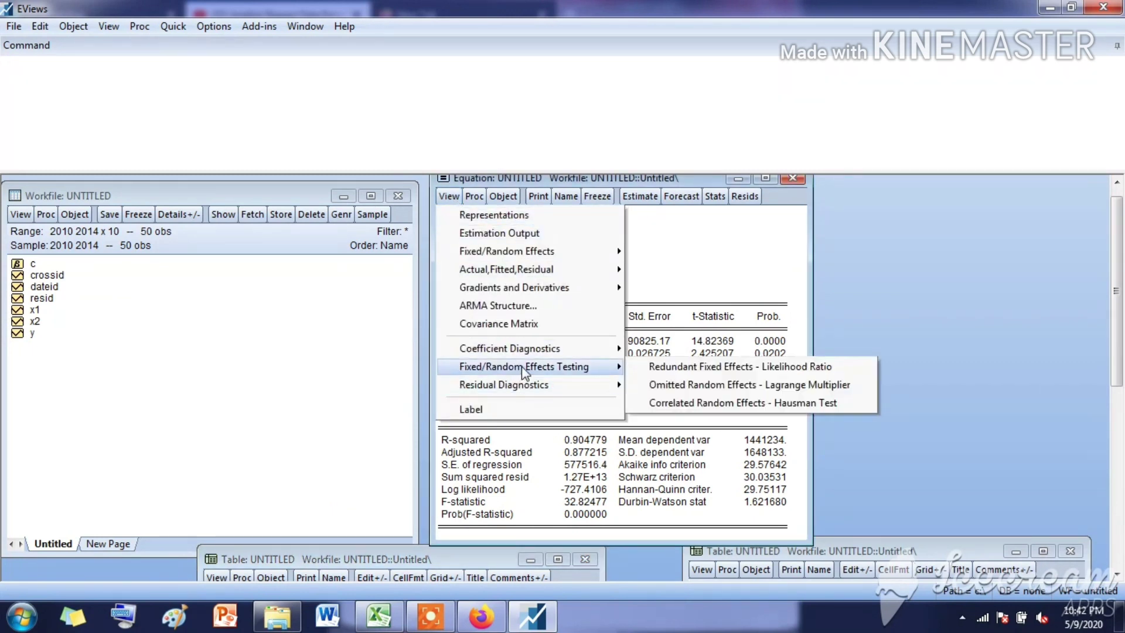
pyautogui.click(651, 368)
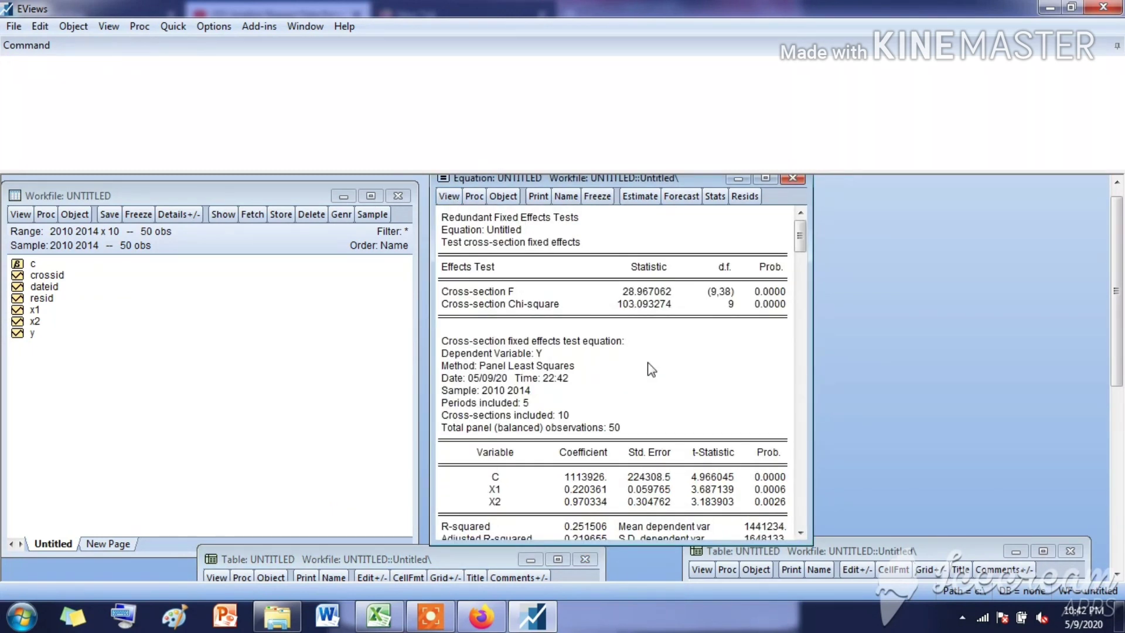
pyautogui.moveTo(677, 181); pyautogui.dragTo(629, 175)
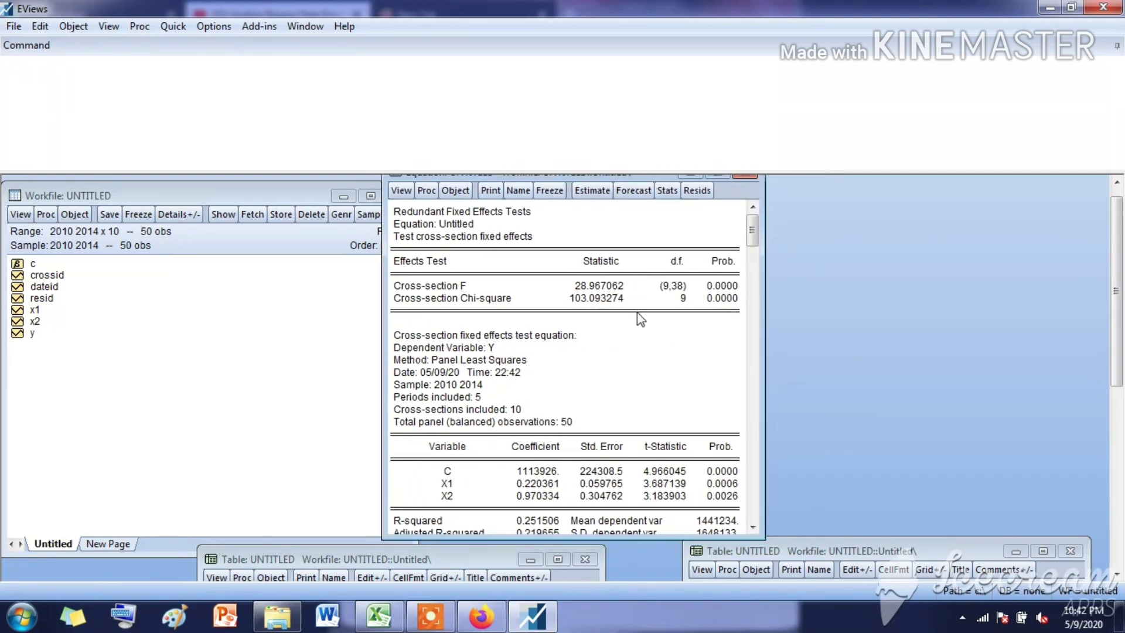
# Freeze the Redundant Fixed Effects test output as a table and title it UJI CHOW.
pyautogui.moveTo(638, 540); pyautogui.dragTo(640, 580)
pyautogui.scroll(-3, 661, 330)
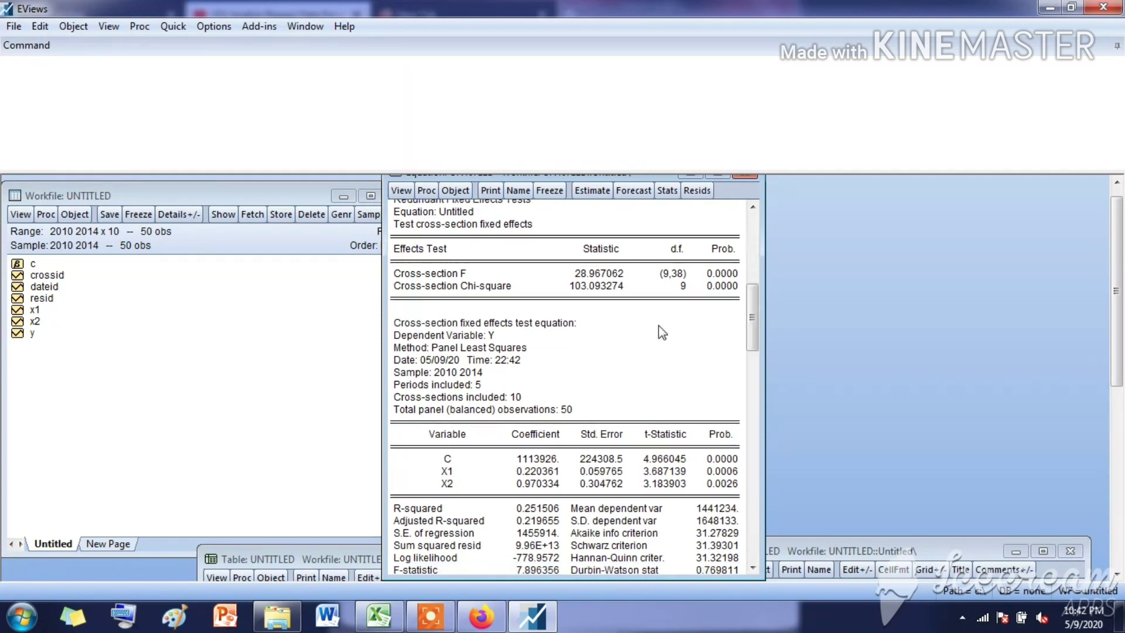
pyautogui.scroll(3, 661, 330)
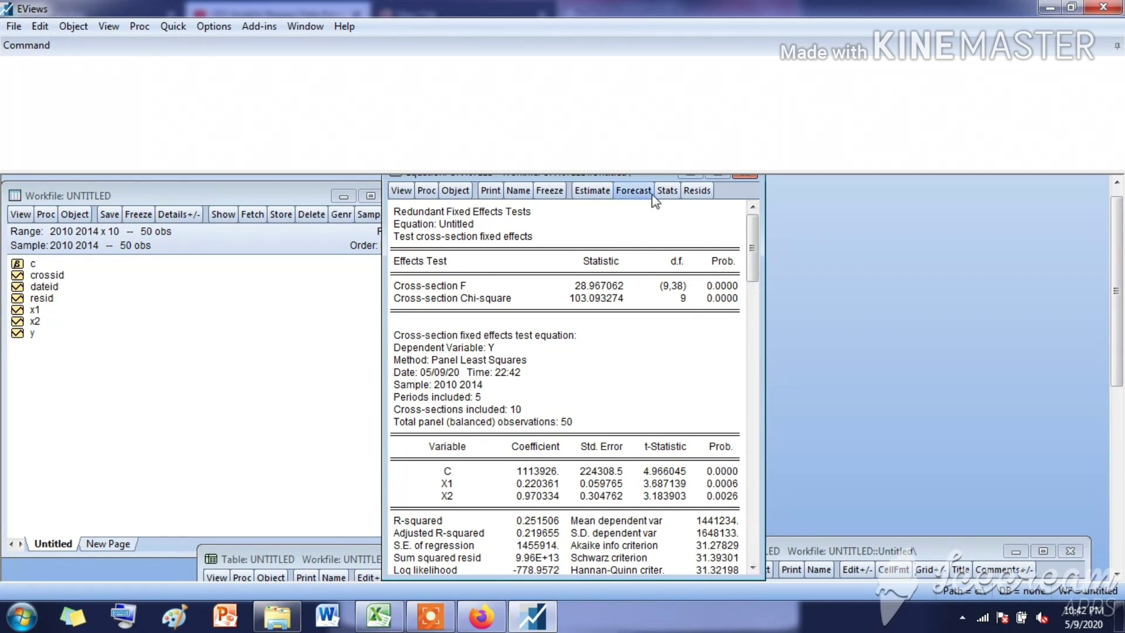
pyautogui.click(549, 189)
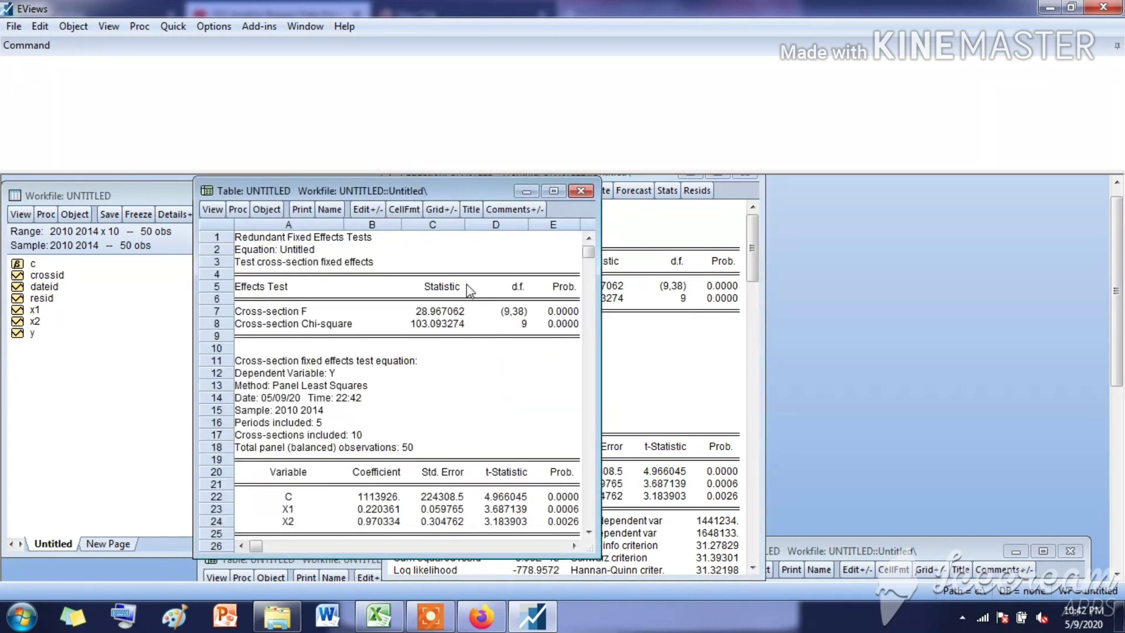
pyautogui.click(472, 210)
pyautogui.write('UJI CHOW')
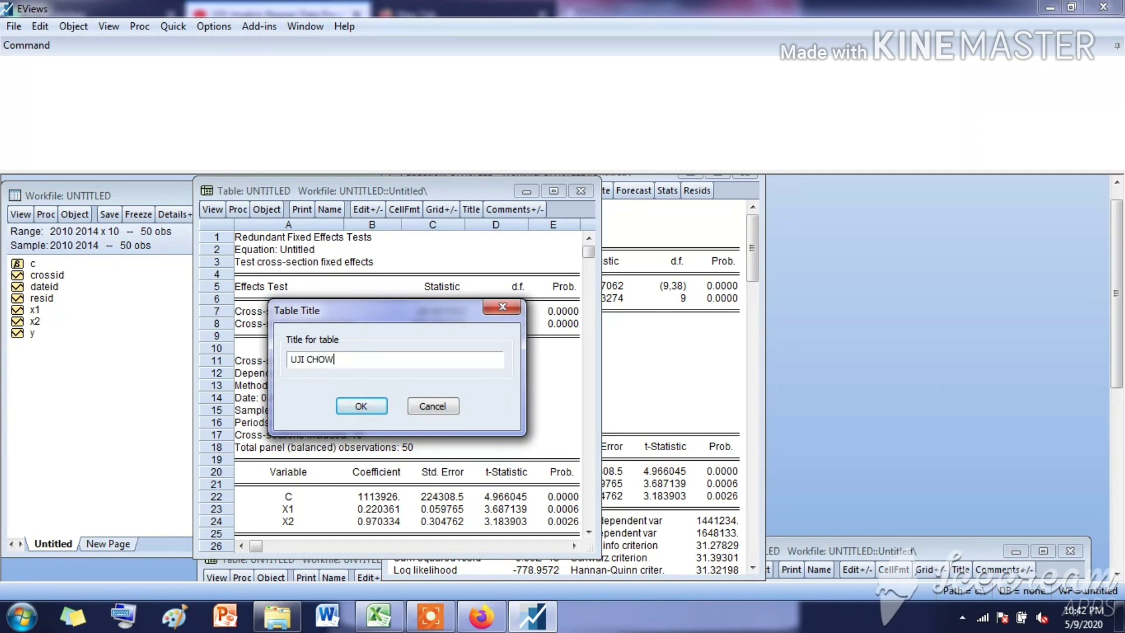
pyautogui.click(362, 405)
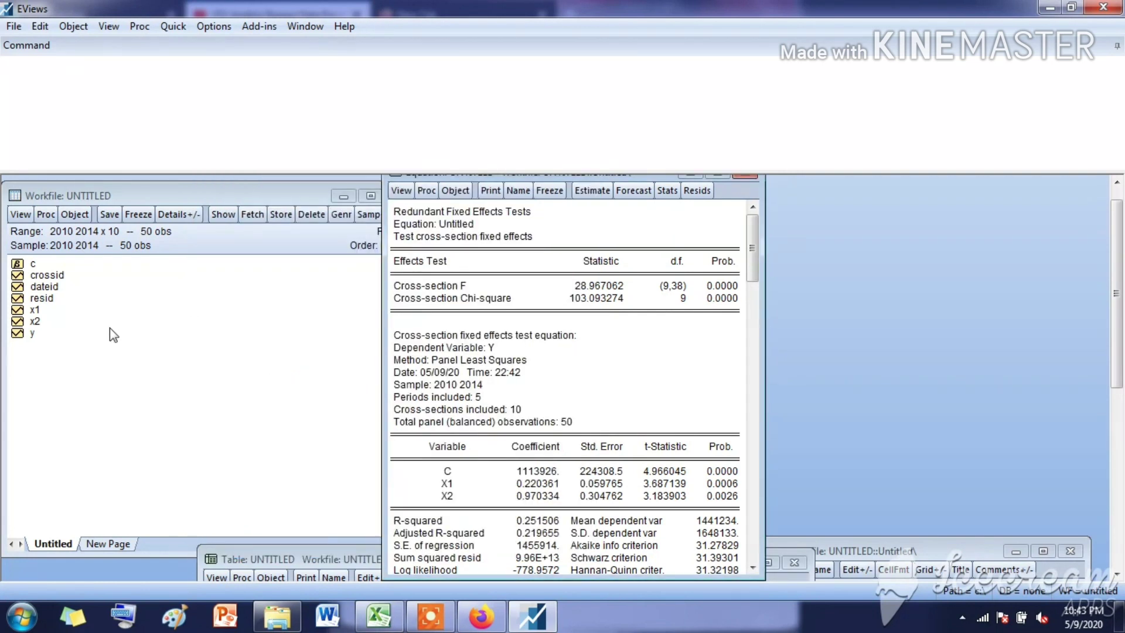
# Open the series y, x1 and x2 together as a new equation.
pyautogui.click(32, 332)
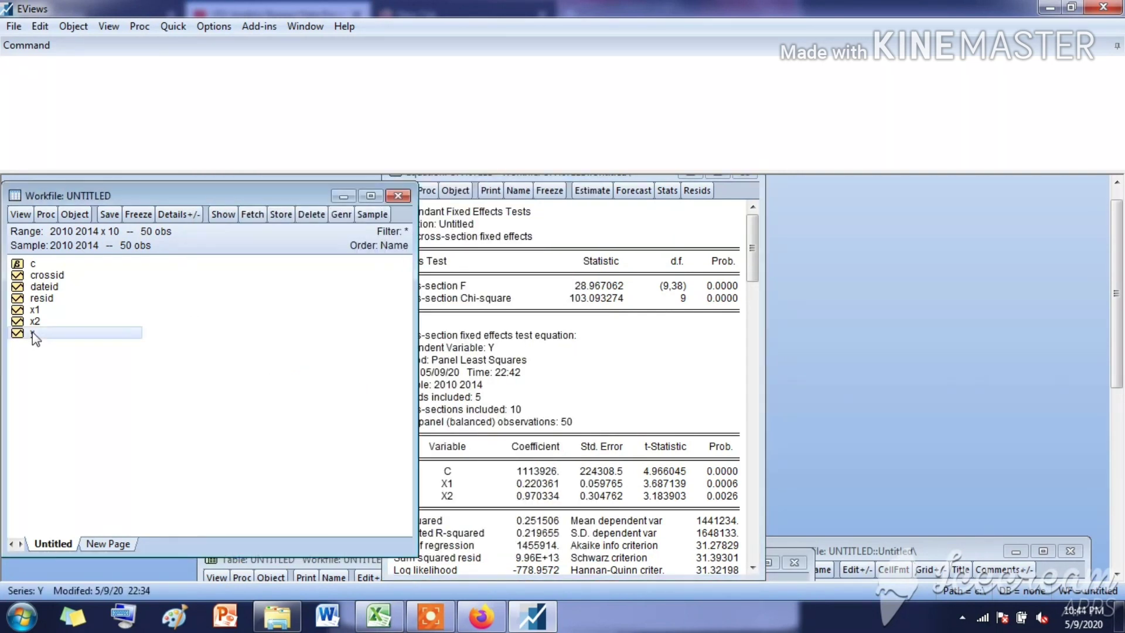
pyautogui.keyDown('ctrl'); pyautogui.click(45, 321); pyautogui.keyUp('ctrl')
pyautogui.keyDown('ctrl'); pyautogui.click(59, 311); pyautogui.keyUp('ctrl')
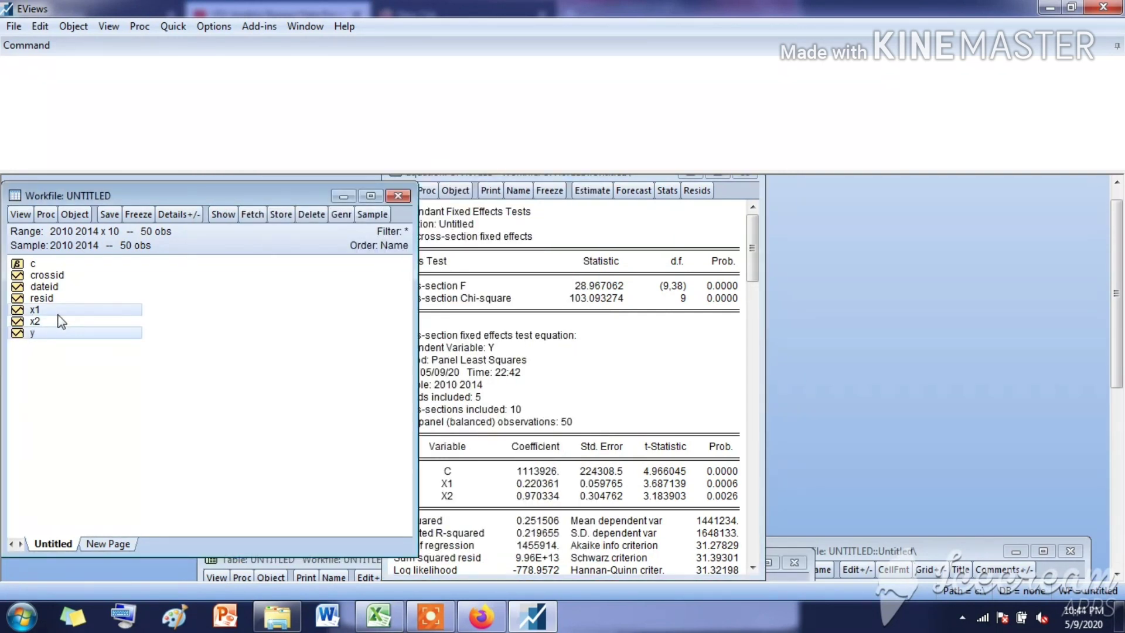
pyautogui.rightClick(61, 313)
pyautogui.moveTo(159, 327)
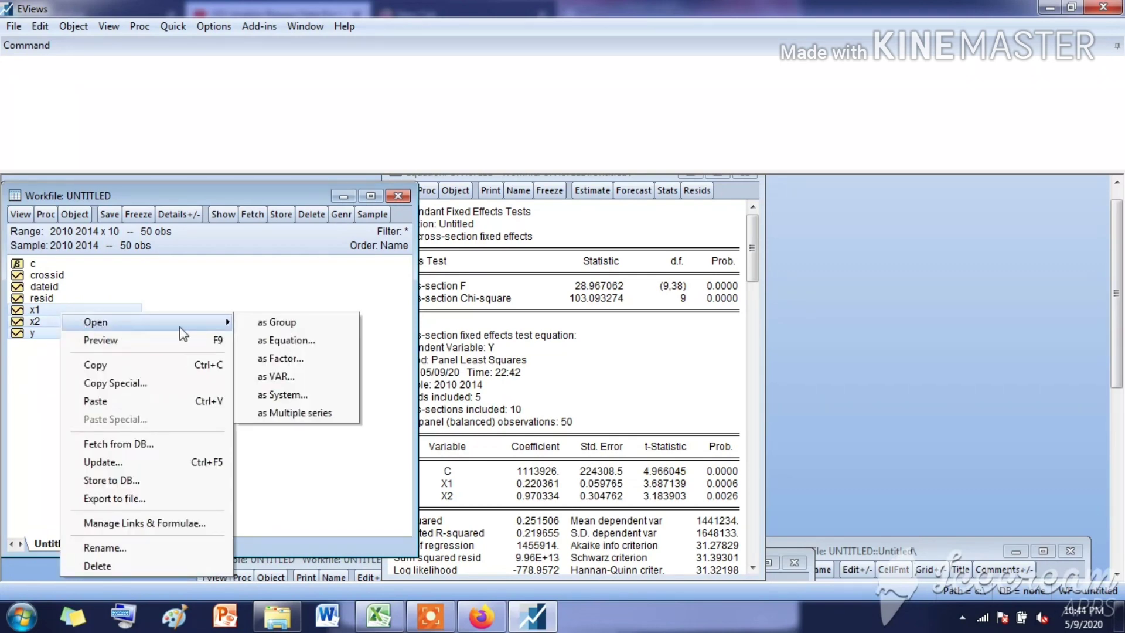
pyautogui.click(275, 340)
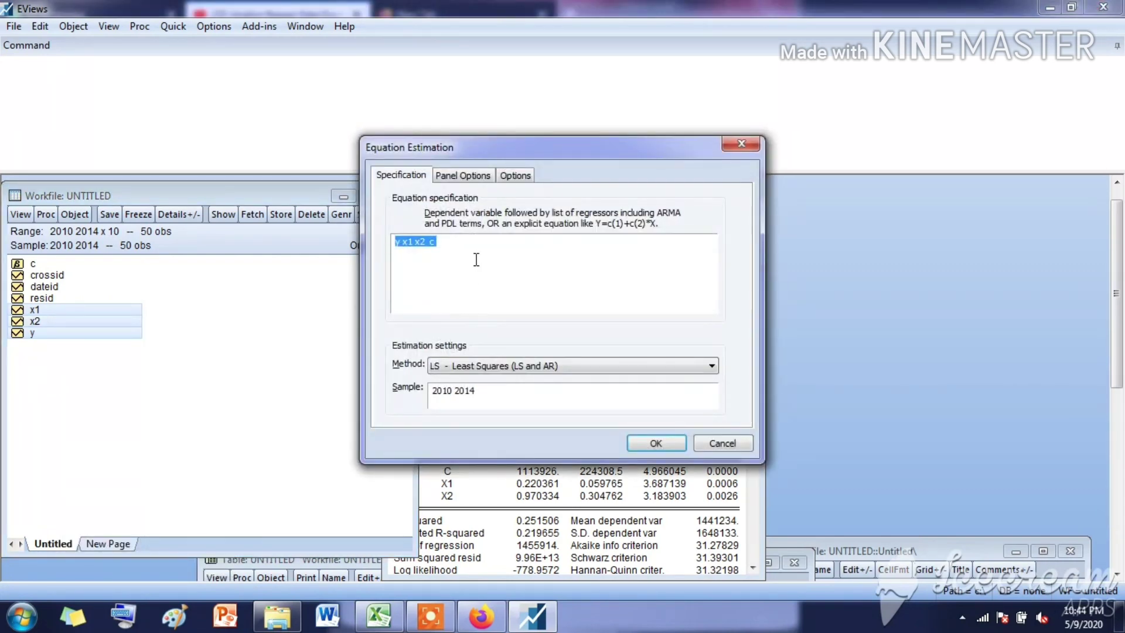
# Rewrite the equation specification as y c x1 x2.
pyautogui.moveTo(436, 241); pyautogui.dragTo(422, 241)
pyautogui.press('Delete')
pyautogui.write('c')
pyautogui.press('BackSpace')
pyautogui.write('c')
# Estimate the equation with Random cross-section effects, confirm deleting the previous untitled equation, and place the enlarged output window beside the workfile.
pyautogui.click(479, 175)
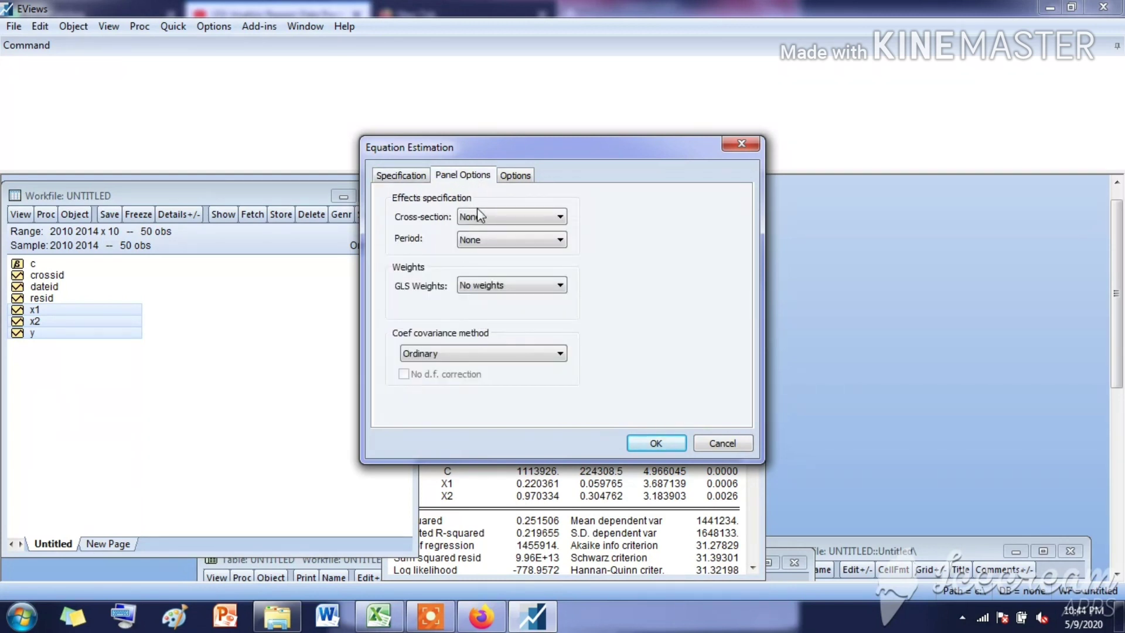
pyautogui.click(480, 215)
pyautogui.click(491, 252)
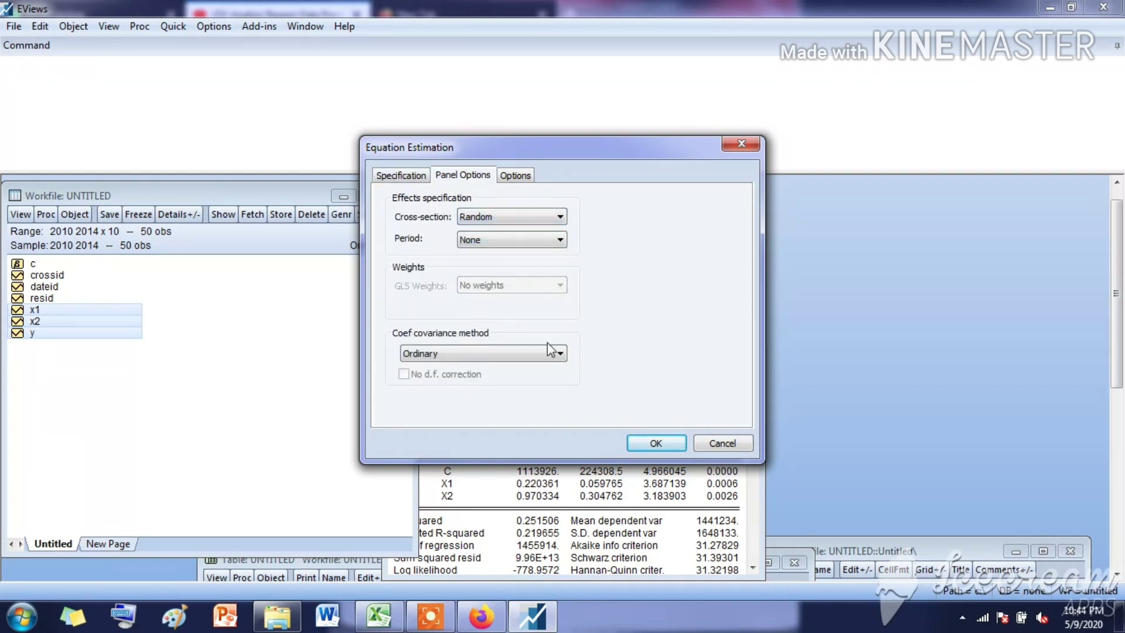
pyautogui.click(636, 444)
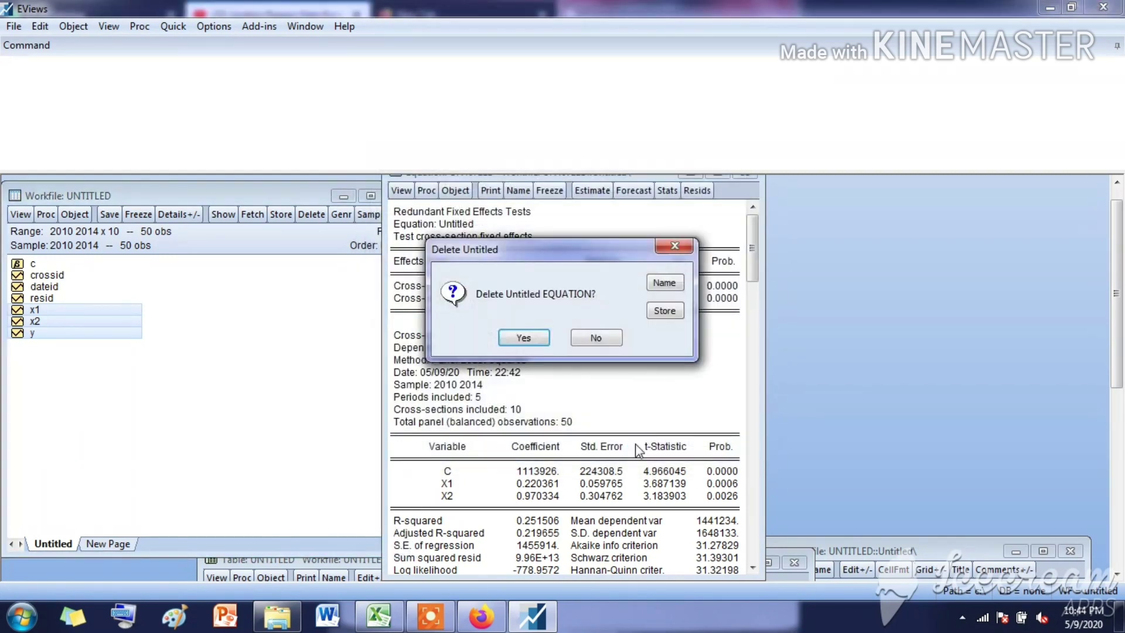
pyautogui.click(509, 336)
pyautogui.moveTo(439, 216); pyautogui.dragTo(502, 177)
pyautogui.moveTo(587, 547); pyautogui.dragTo(589, 562)
pyautogui.scroll(-2, 573, 355)
pyautogui.scroll(-1, 573, 354)
pyautogui.scroll(3, 574, 355)
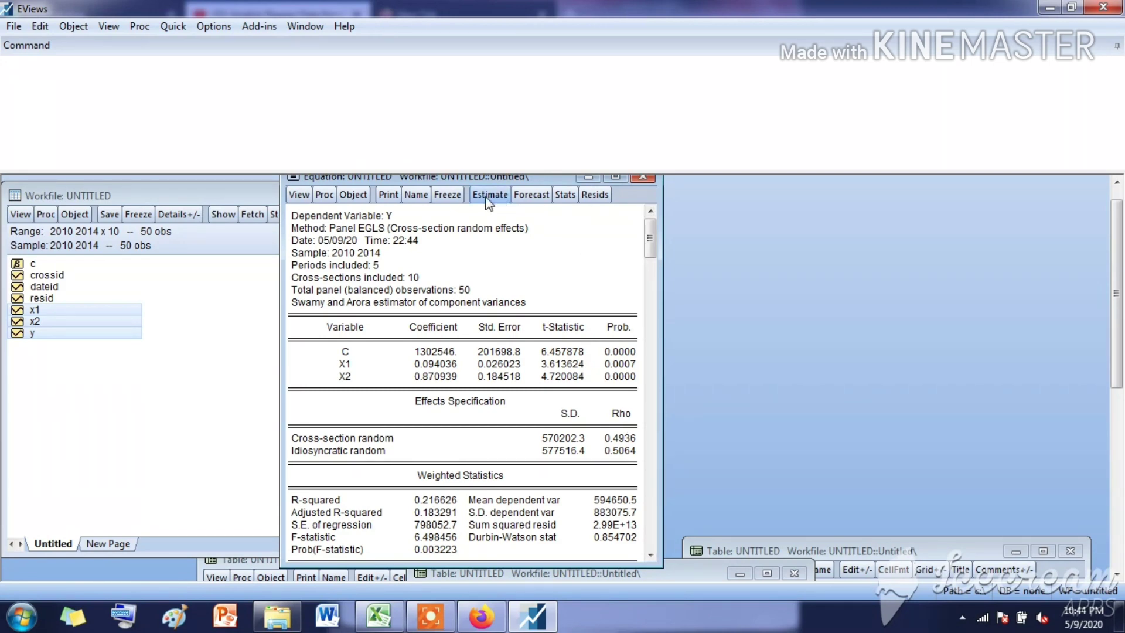
# Freeze the random-effects output as a table, title it MODEL REM, and put the table out of the way of the equation output.
pyautogui.click(448, 195)
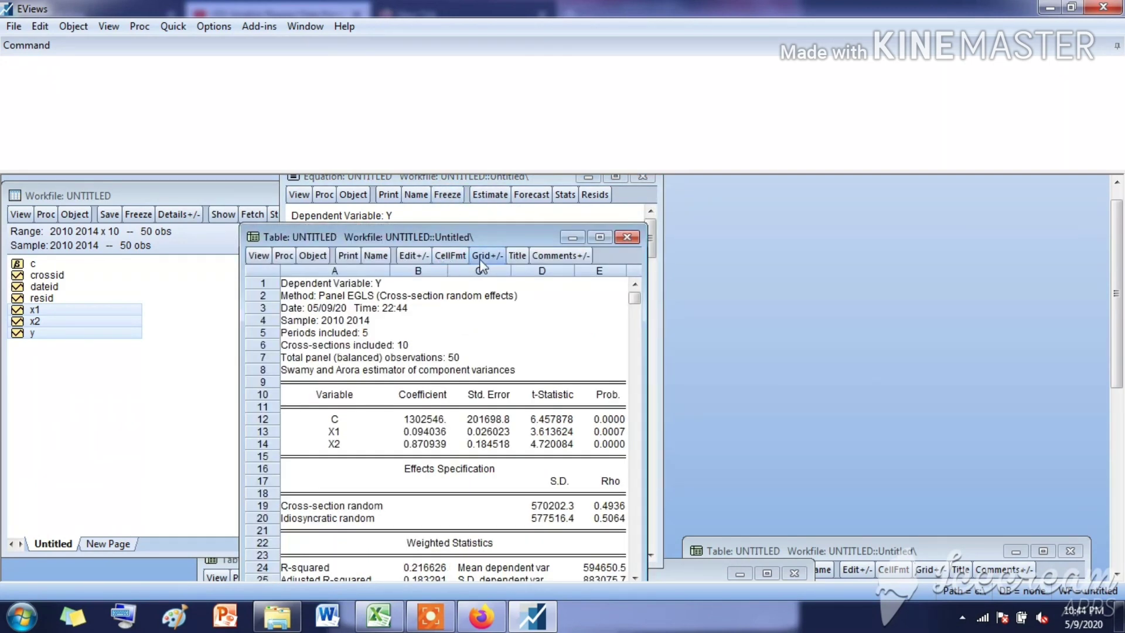
pyautogui.click(517, 258)
pyautogui.write('MODEL REM')
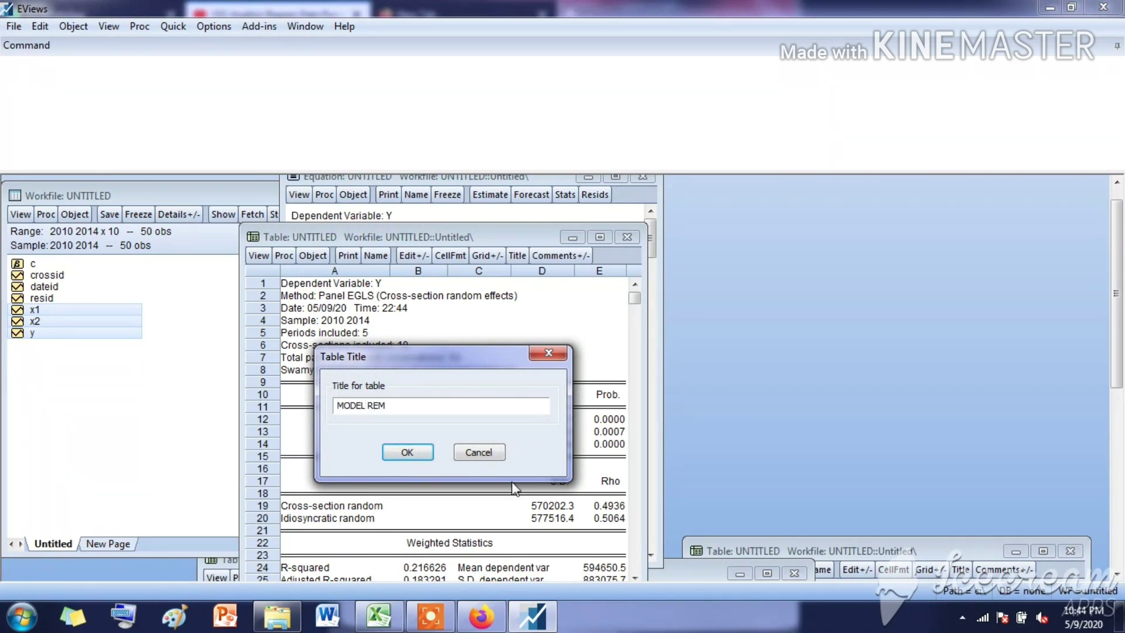
pyautogui.click(418, 452)
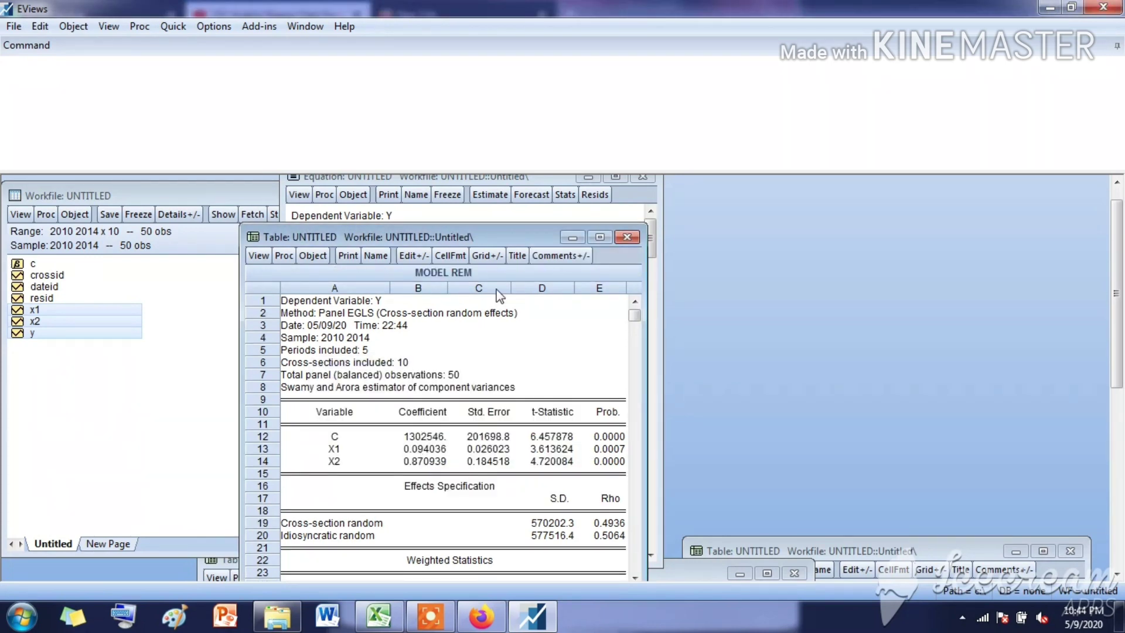
pyautogui.click(571, 238)
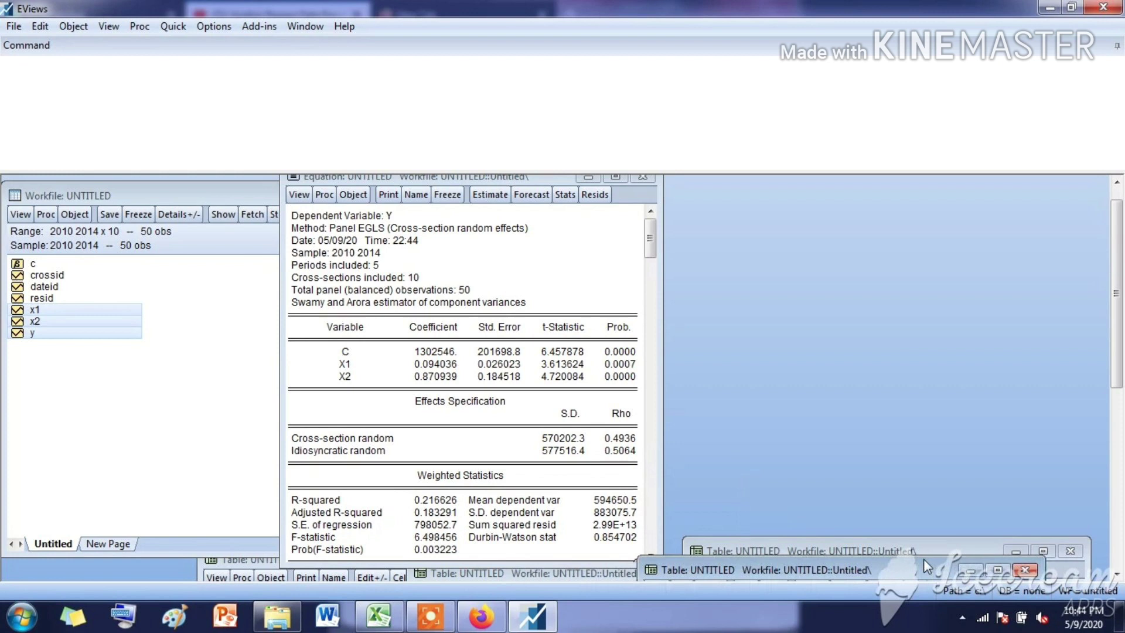
pyautogui.doubleClick(923, 560)
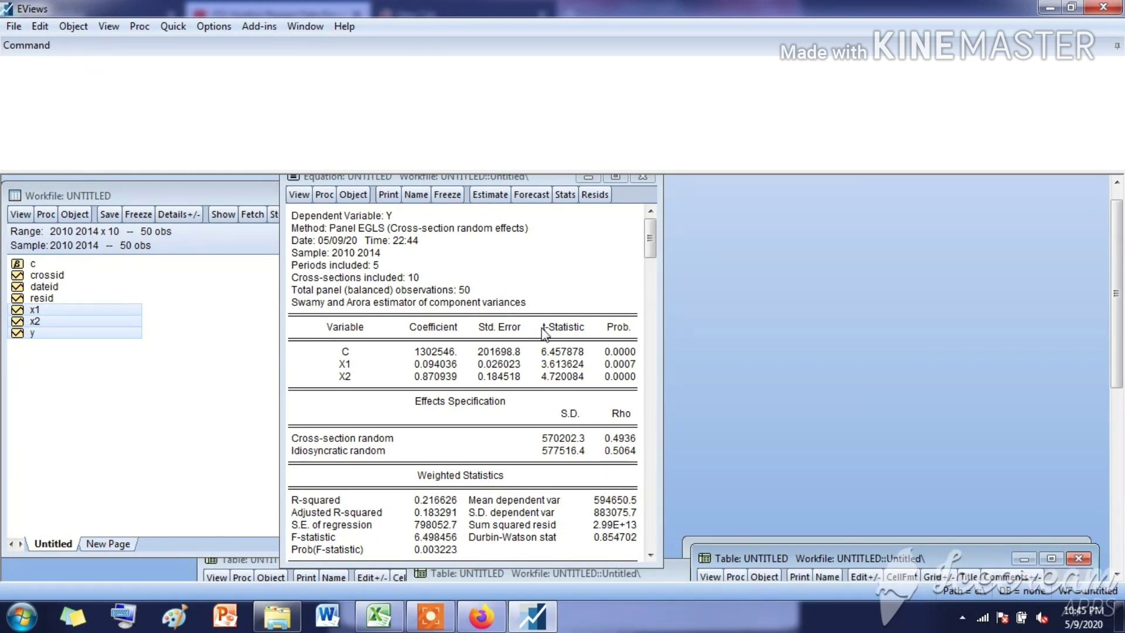
# Run the Correlated Random Effects - Hausman Test on the random-effects equation.
pyautogui.click(300, 195)
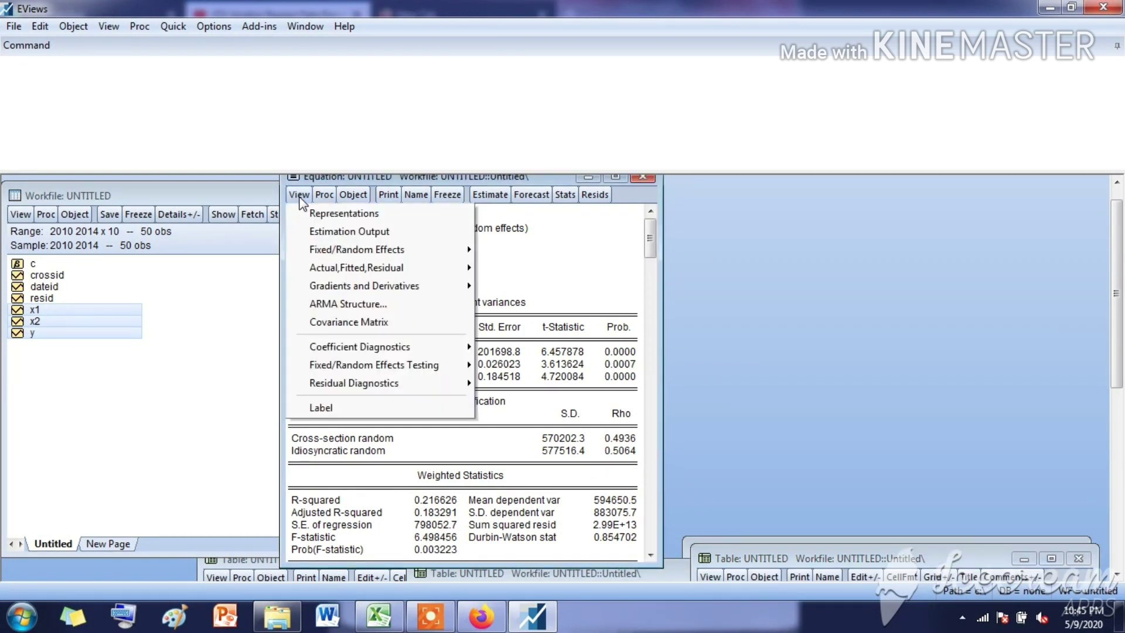
pyautogui.moveTo(388, 367)
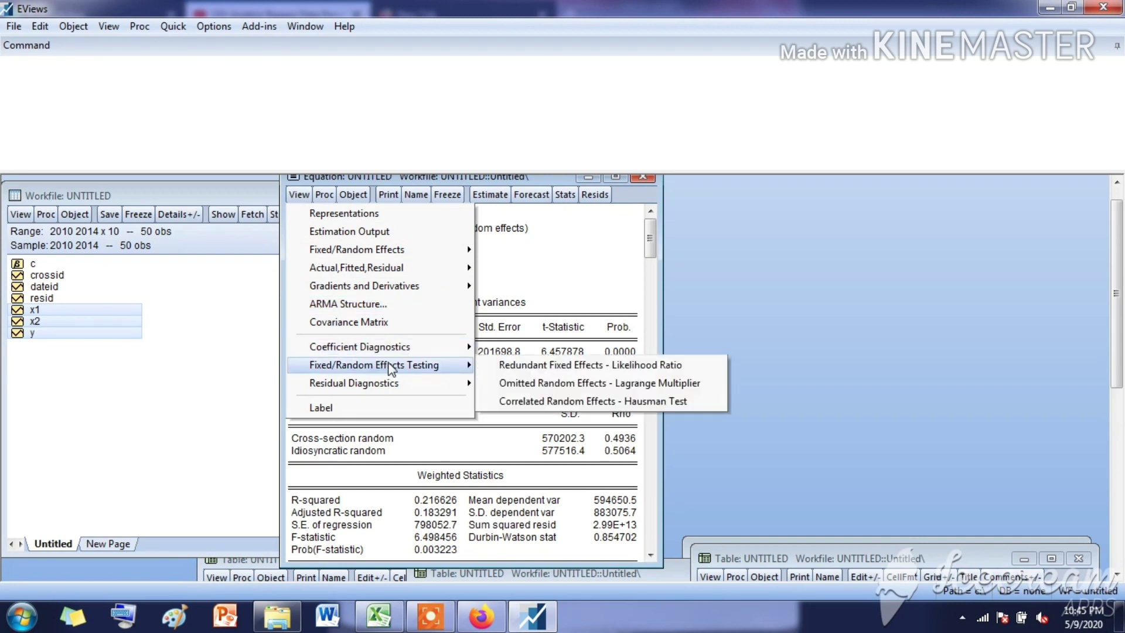
pyautogui.click(529, 401)
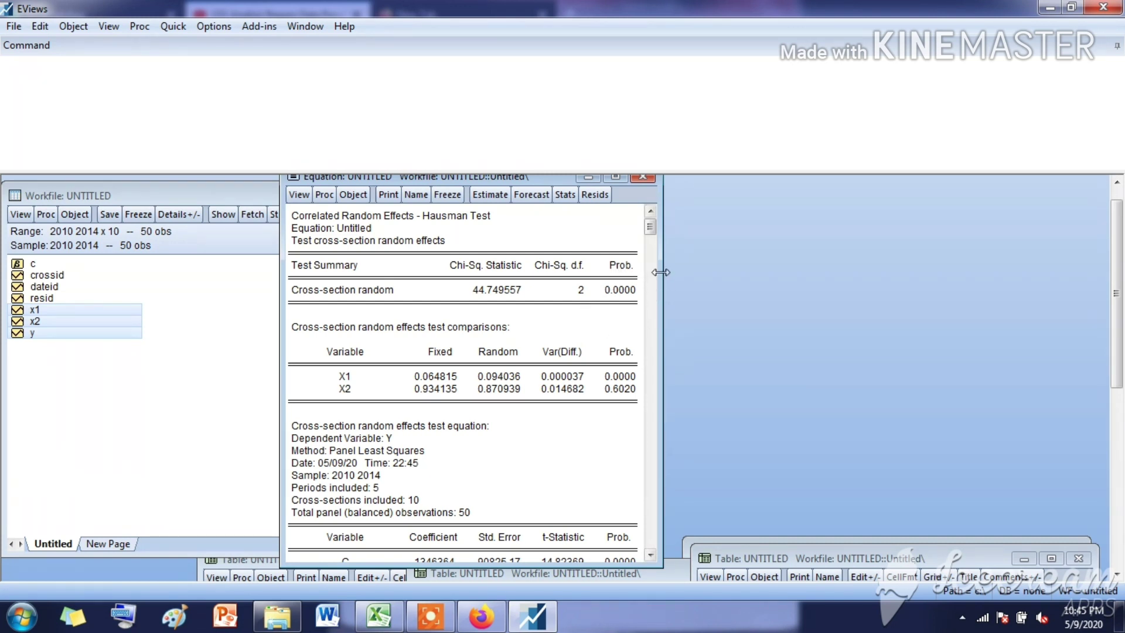
# Freeze the Hausman test output as a table and title it UJI HAUSMAN.
pyautogui.click(448, 194)
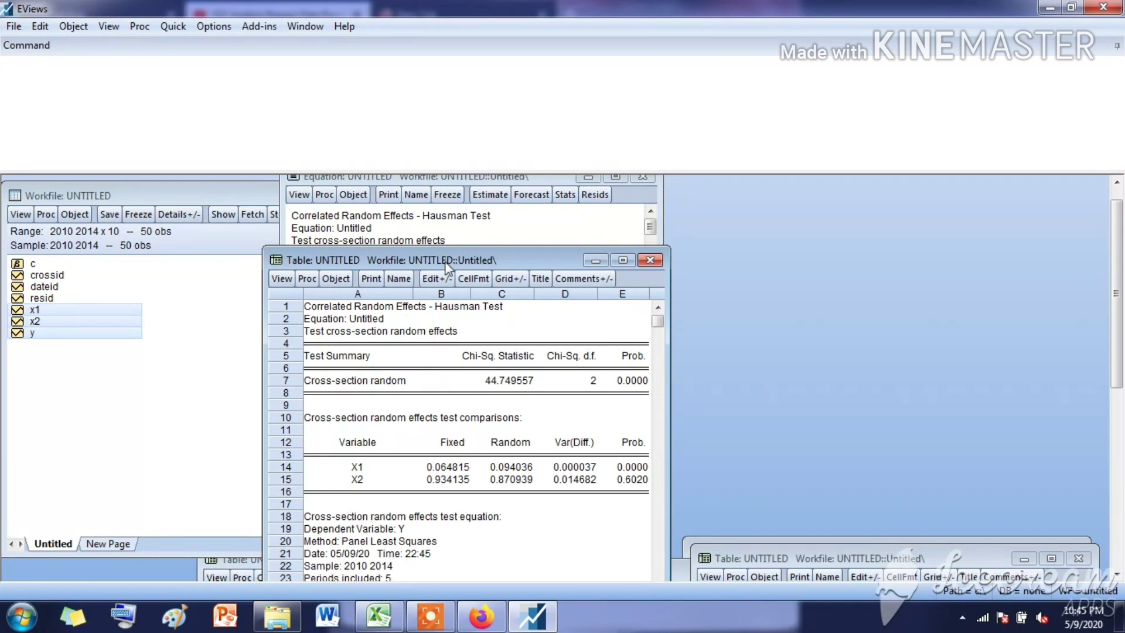
pyautogui.click(541, 280)
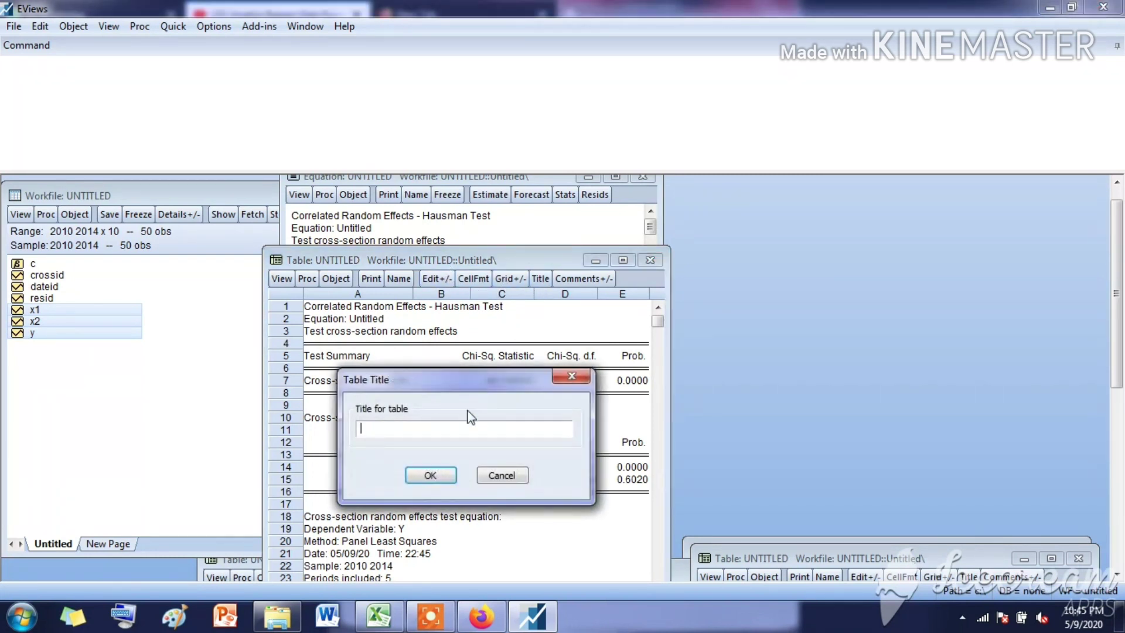
pyautogui.write('UJI HAUSMAN')
pyautogui.click(442, 475)
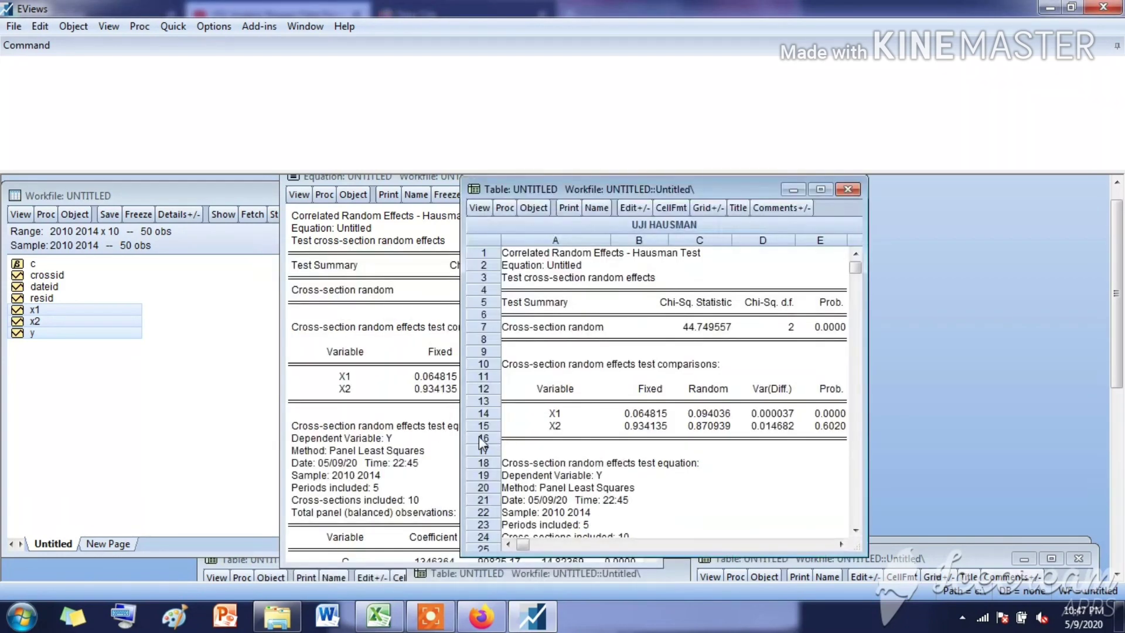
# Select the series y, x1 and x2 in the workfile again and open them as another equation.
pyautogui.click(117, 355)
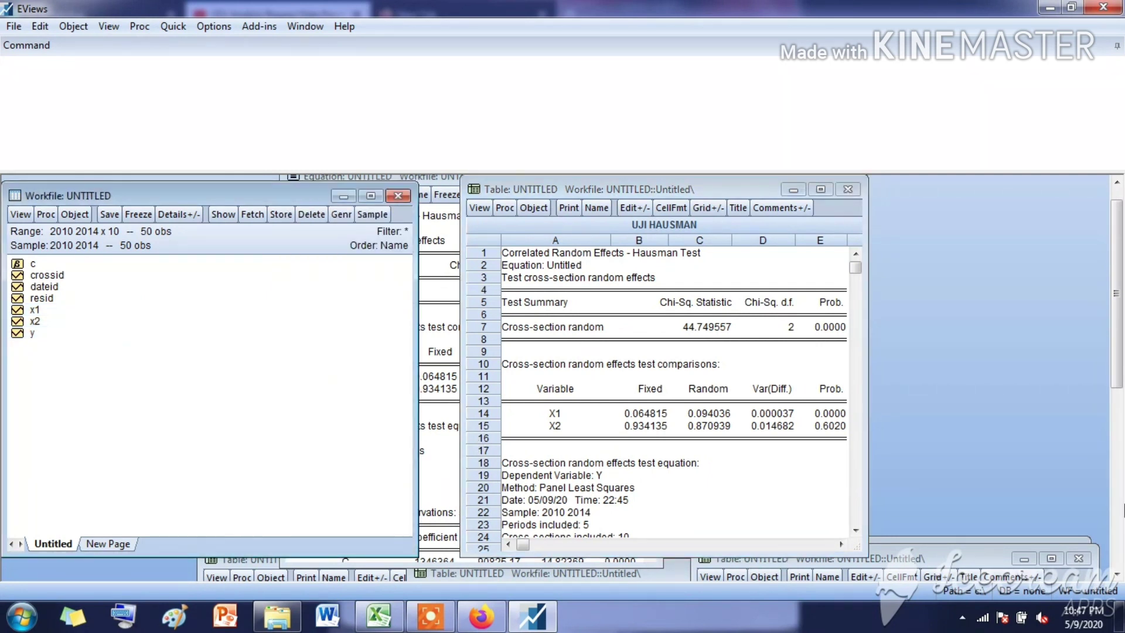
pyautogui.click(100, 334)
pyautogui.keyDown('ctrl'); pyautogui.click(68, 310); pyautogui.keyUp('ctrl')
pyautogui.keyDown('ctrl'); pyautogui.click(65, 321); pyautogui.keyUp('ctrl')
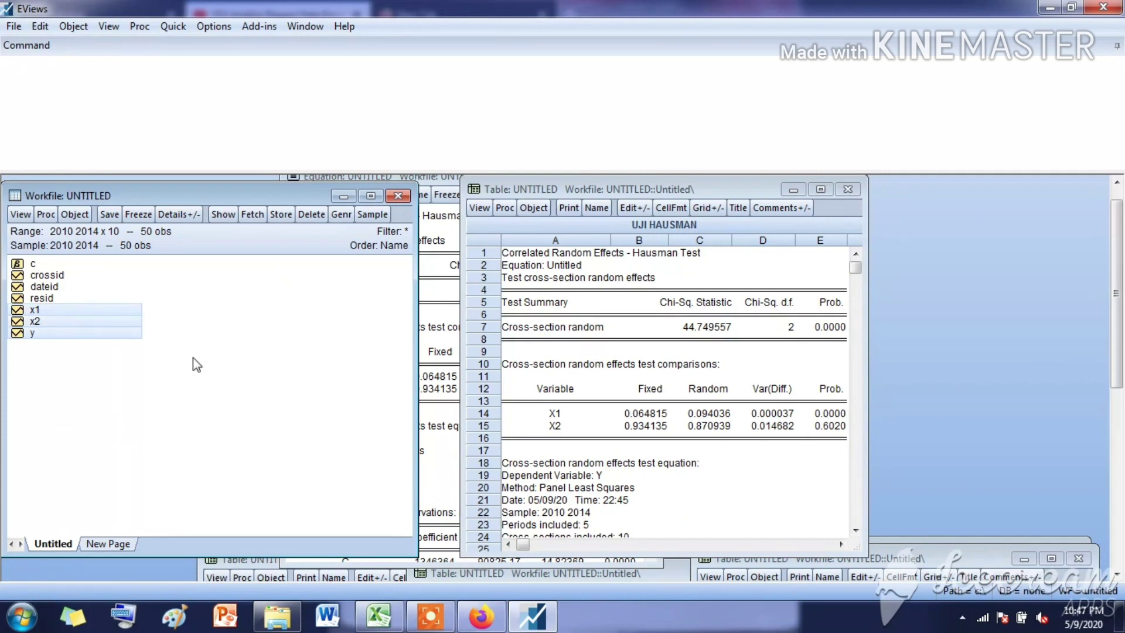
pyautogui.rightClick(93, 333)
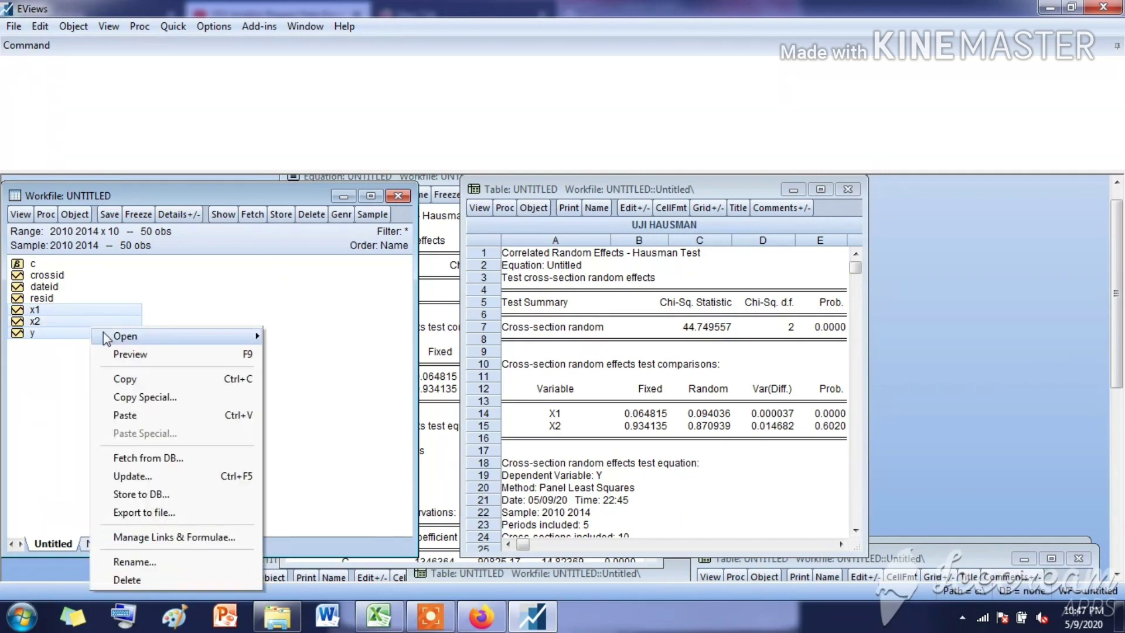
pyautogui.moveTo(213, 339)
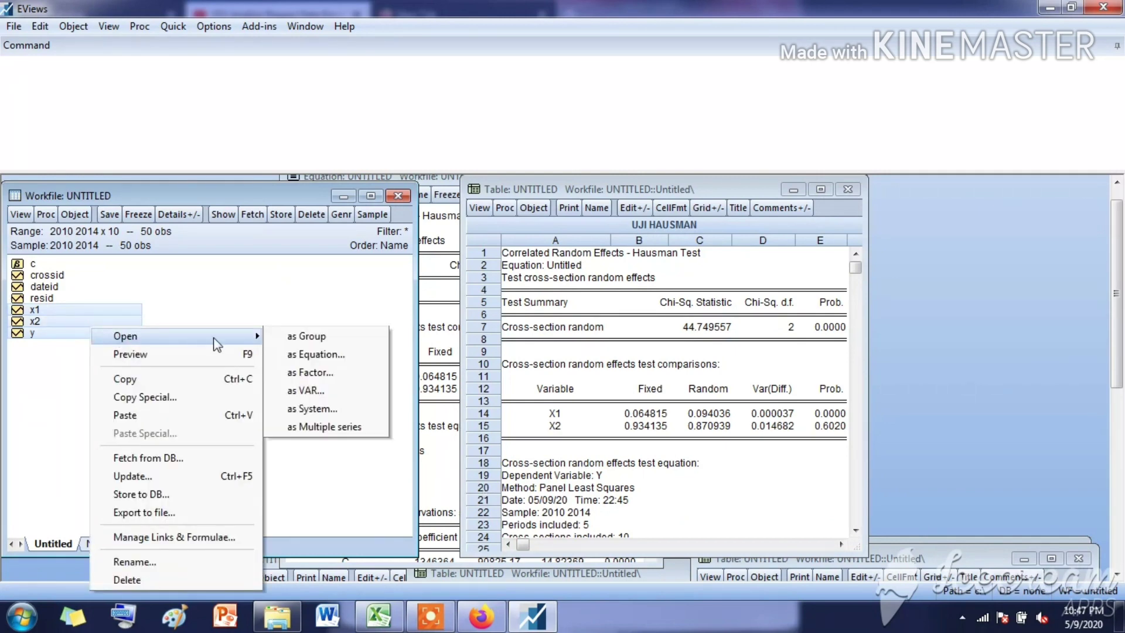
pyautogui.click(300, 355)
# Move the constant c directly after y in the equation specification, ahead of x1 and x2.
pyautogui.moveTo(443, 244); pyautogui.dragTo(426, 243)
pyautogui.press('BackSpace')
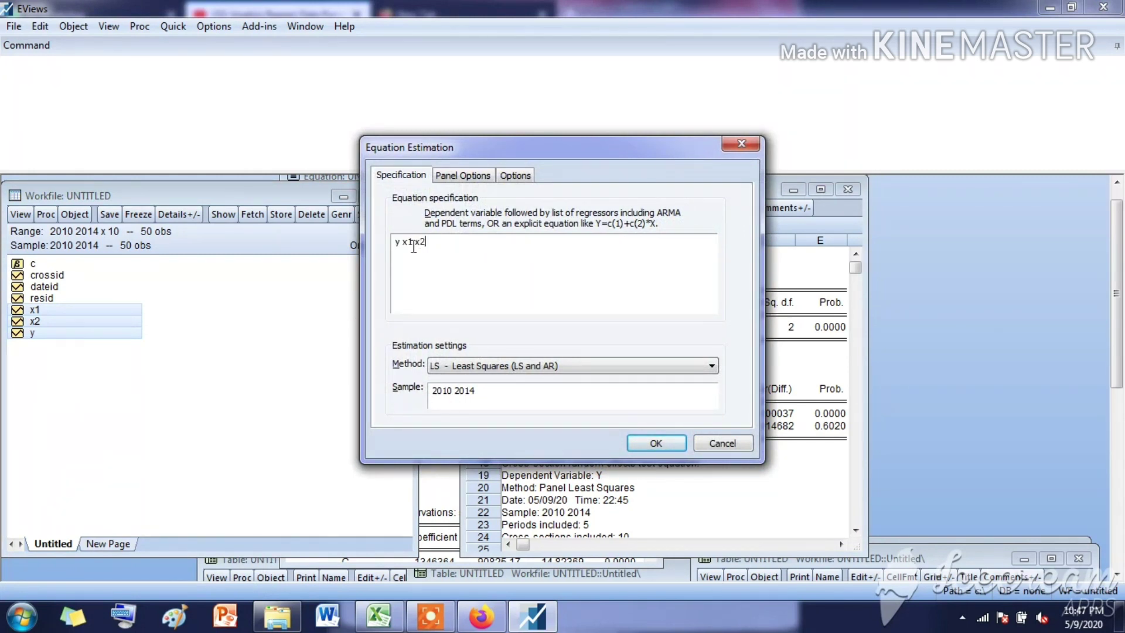
pyautogui.write('C')
# Estimate the equation with Fixed cross-section effects, confirm deleting the previous untitled equation, and arrange its output clear of the UJI HAUSMAN table.
pyautogui.click(460, 176)
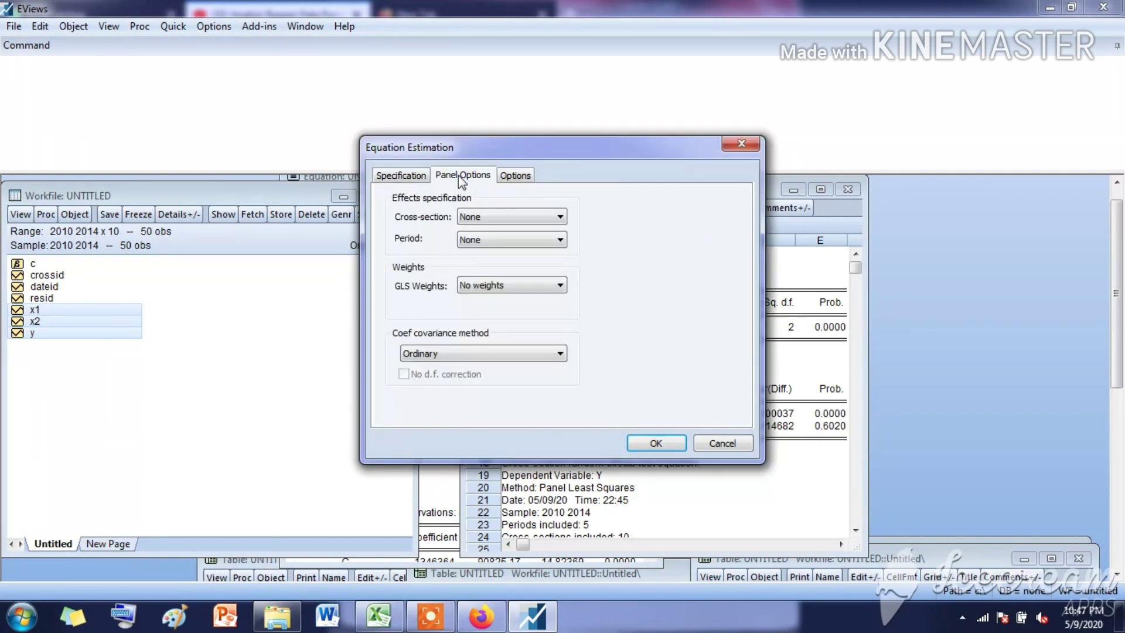
pyautogui.click(484, 217)
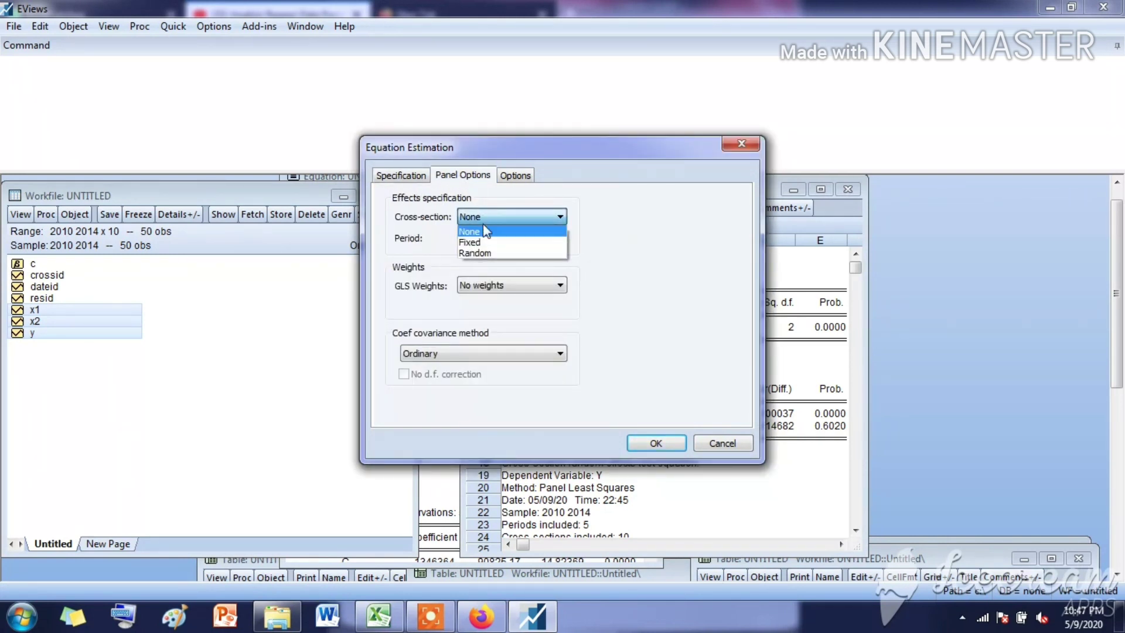
pyautogui.click(487, 242)
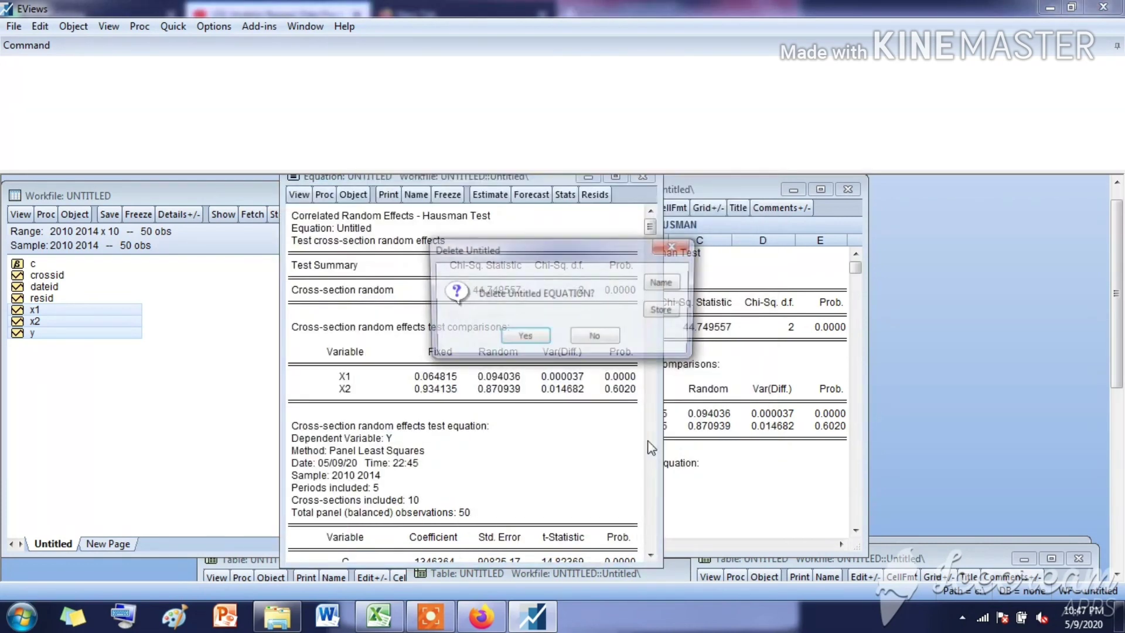
pyautogui.click(521, 337)
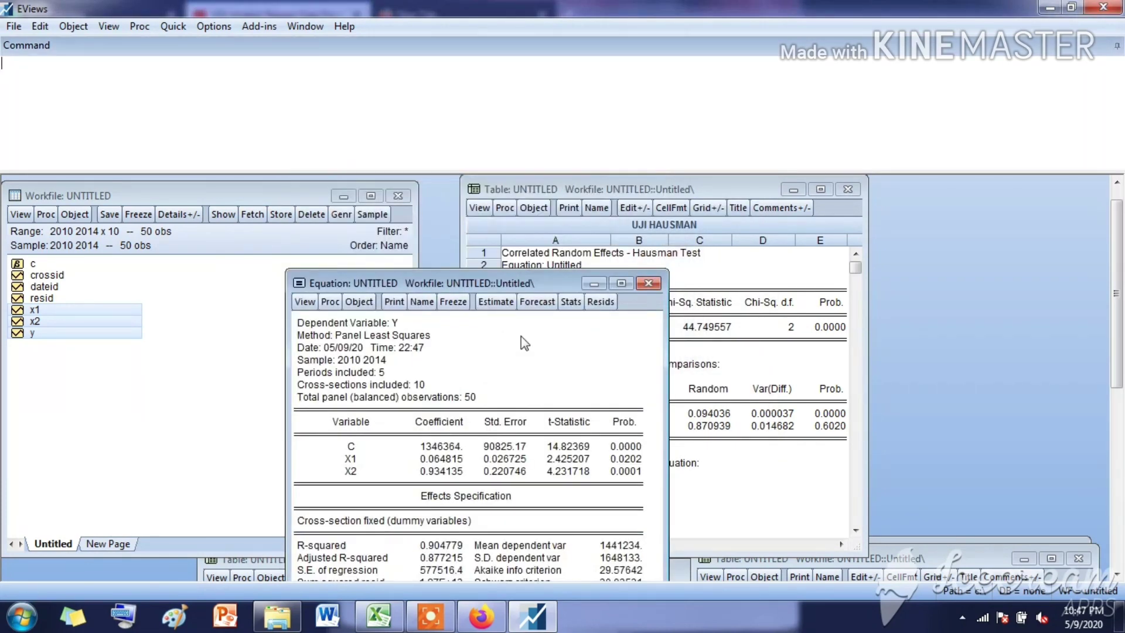
pyautogui.moveTo(485, 290); pyautogui.dragTo(444, 190)
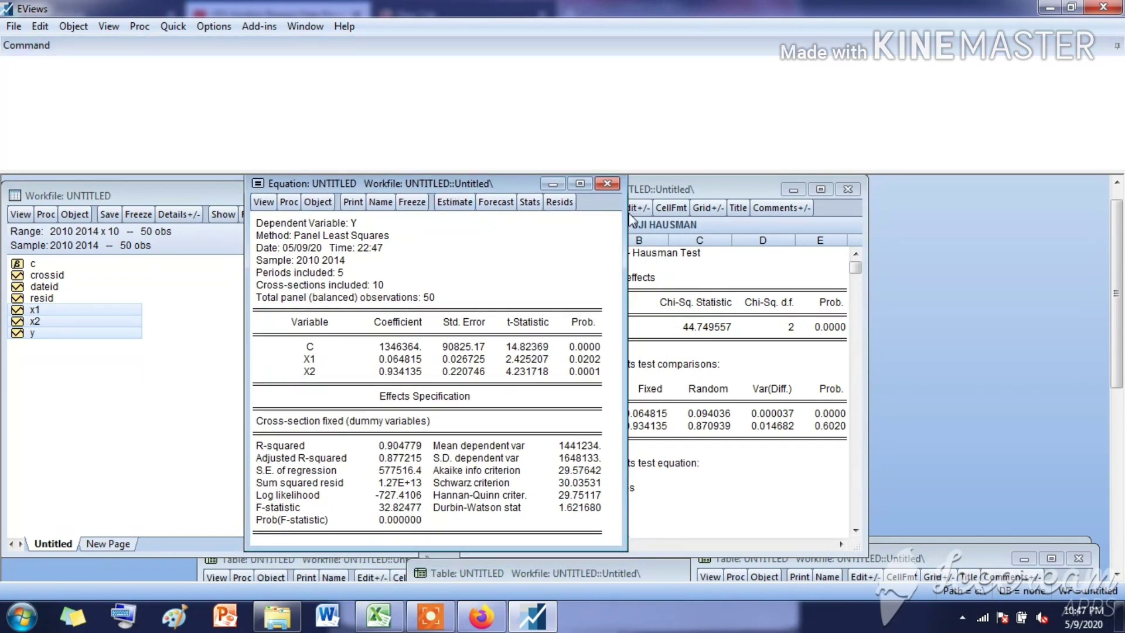
pyautogui.moveTo(693, 191); pyautogui.dragTo(621, 578)
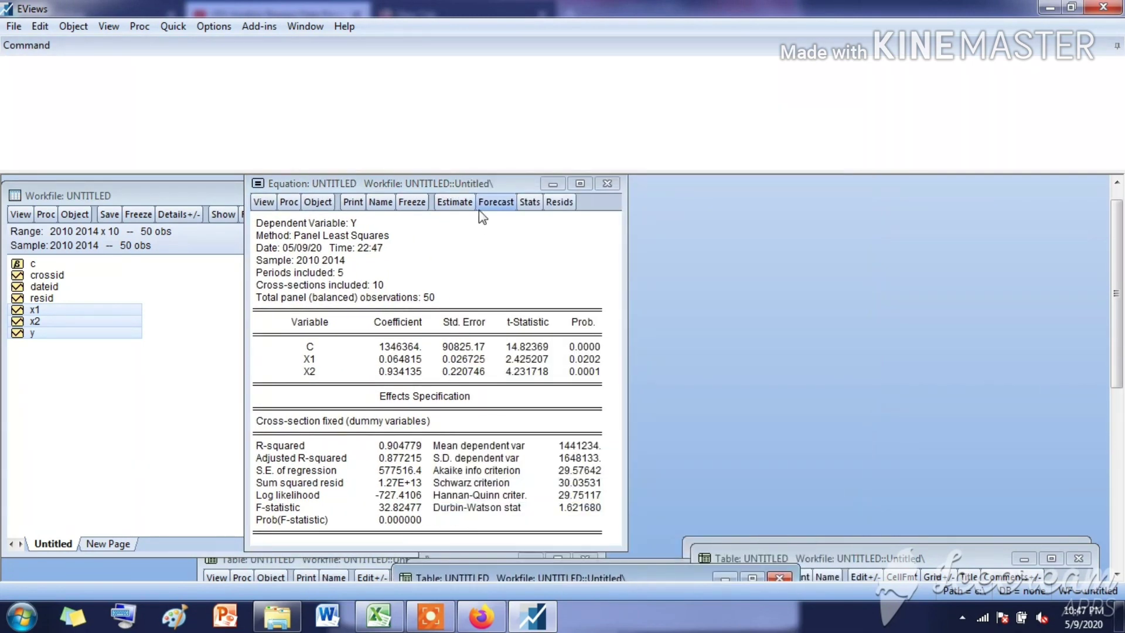
# Run the Histogram - Normality Test on the residuals of the fixed-effects equation, with the equation window shifted slightly aside.
pyautogui.moveTo(477, 189); pyautogui.dragTo(497, 183)
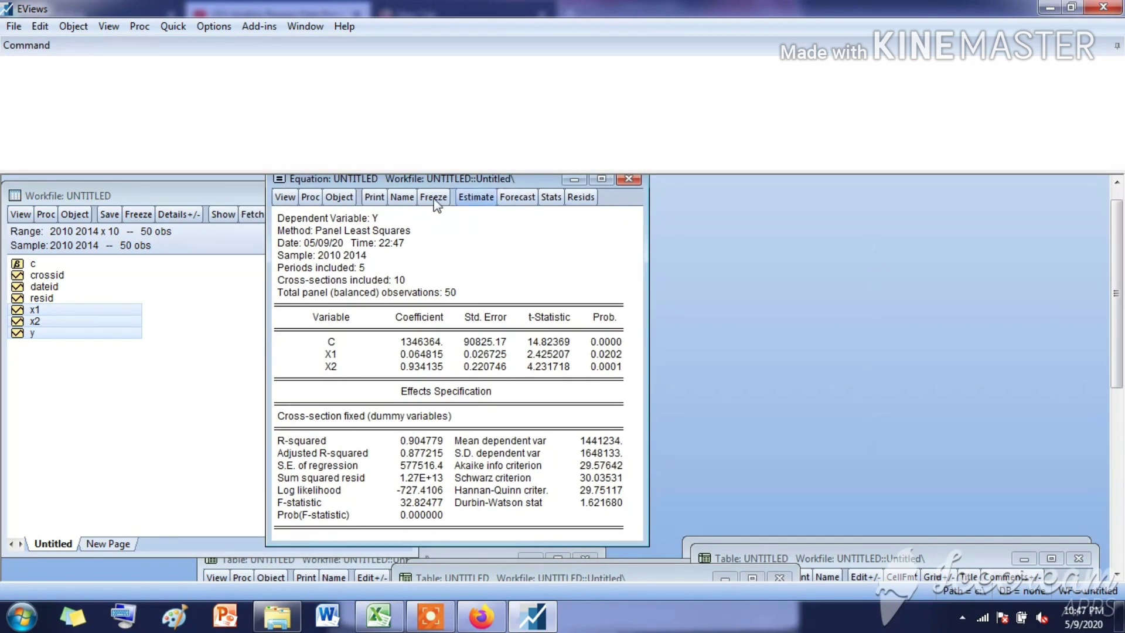
pyautogui.click(293, 200)
pyautogui.moveTo(384, 388)
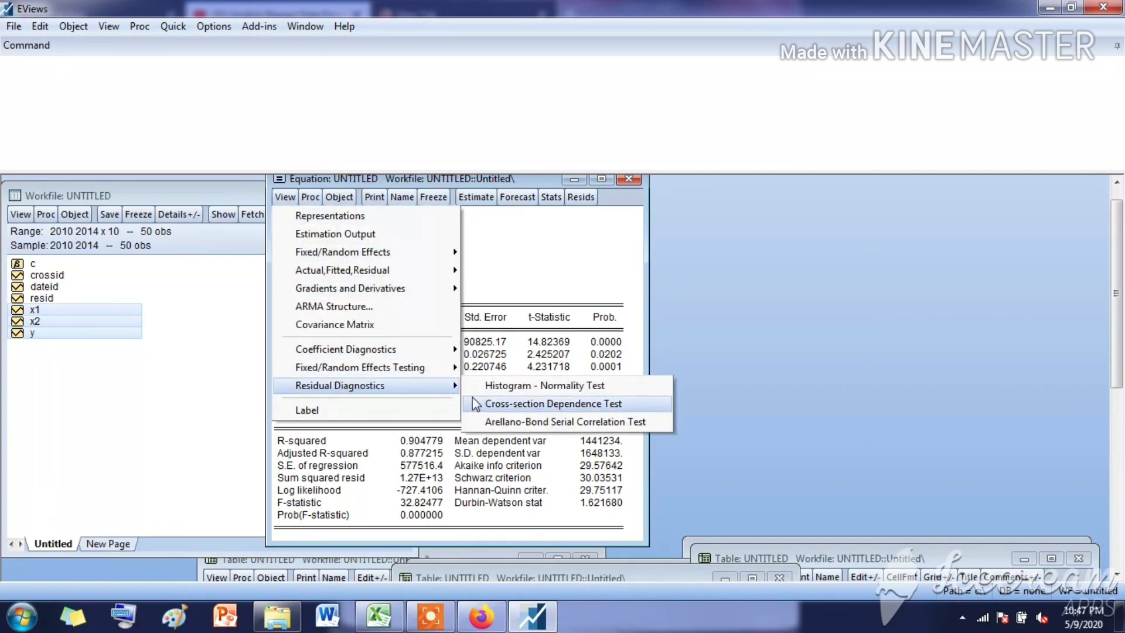
pyautogui.click(509, 387)
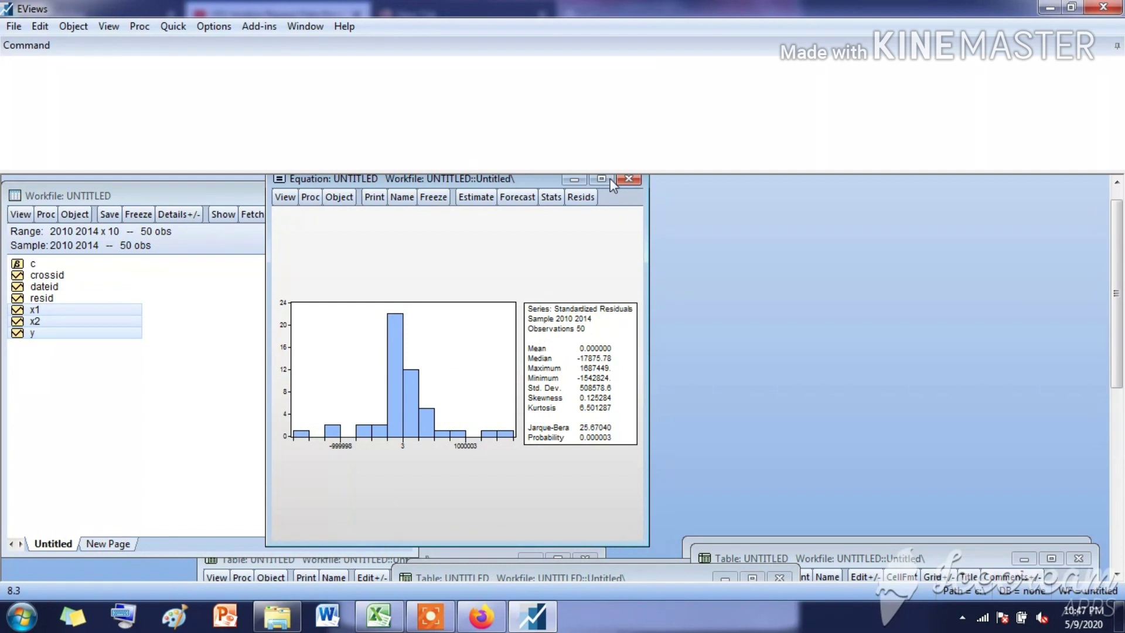
pyautogui.click(601, 179)
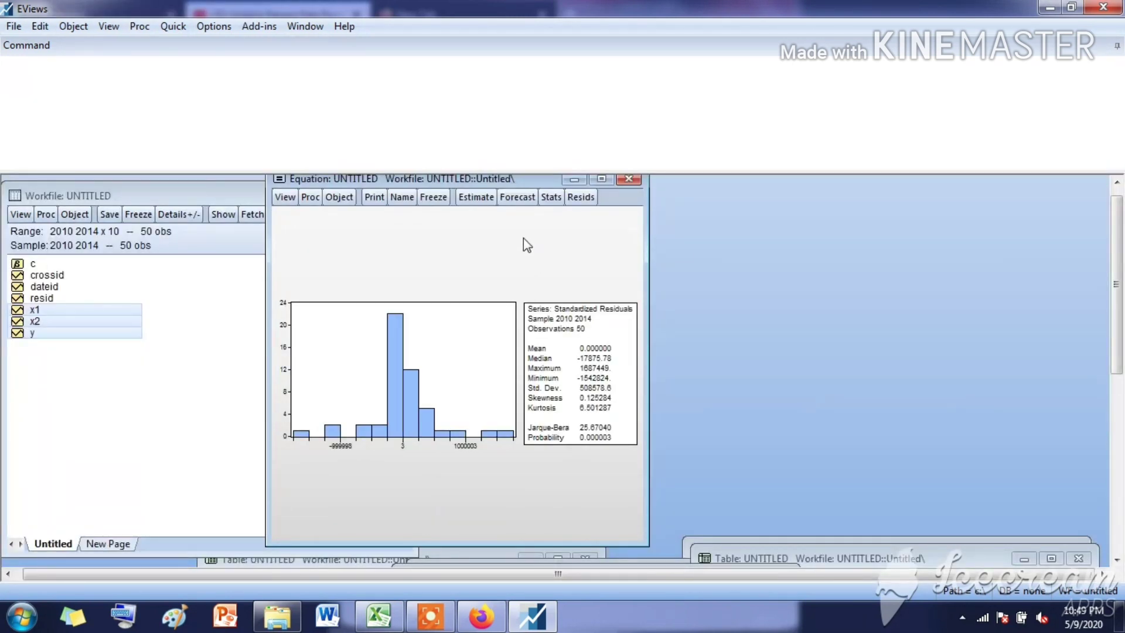
# Produce the group Correlations matrix for x1 and x2 only, dropping y from the series list, and move its window up.
pyautogui.click(173, 28)
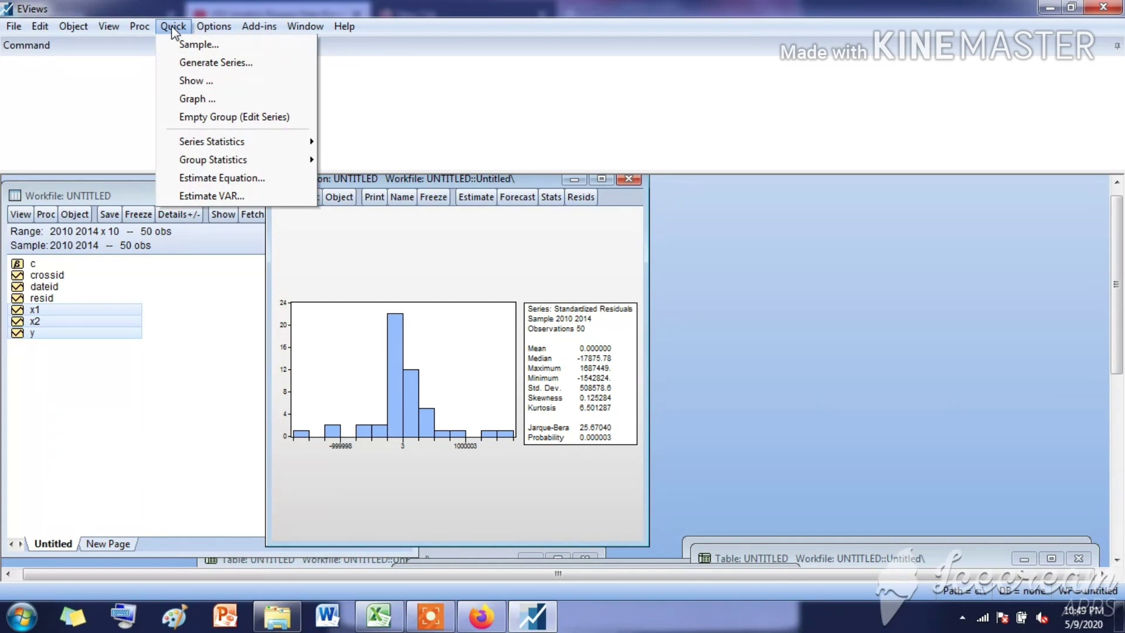
pyautogui.moveTo(249, 160)
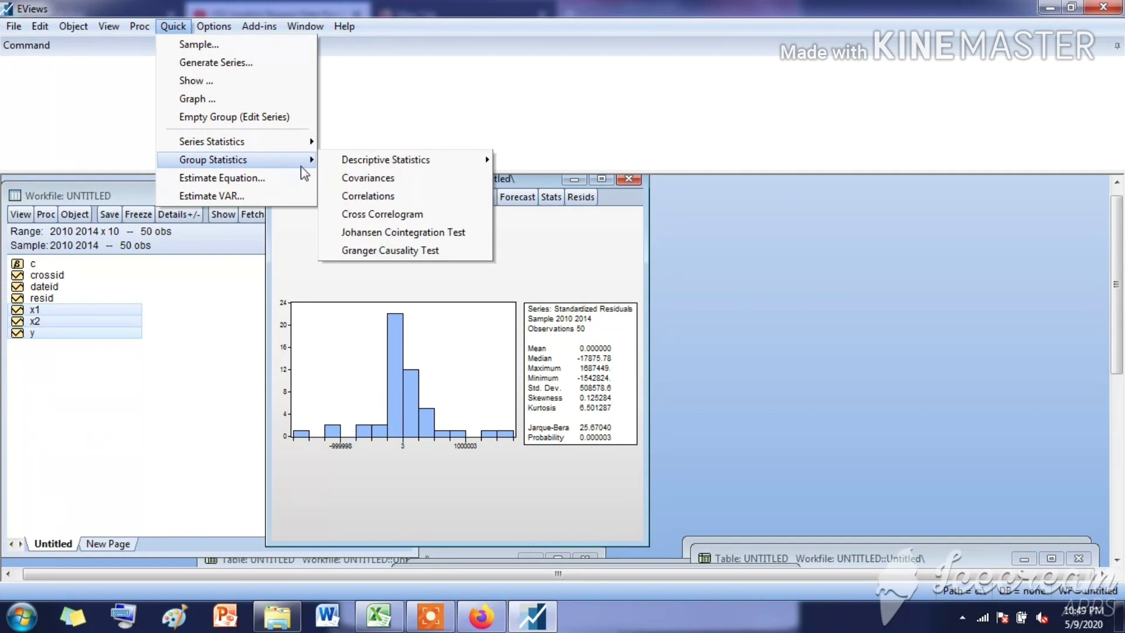
pyautogui.click(359, 199)
pyautogui.click(460, 264)
pyautogui.moveTo(457, 262); pyautogui.dragTo(450, 261)
pyautogui.press('BackSpace')
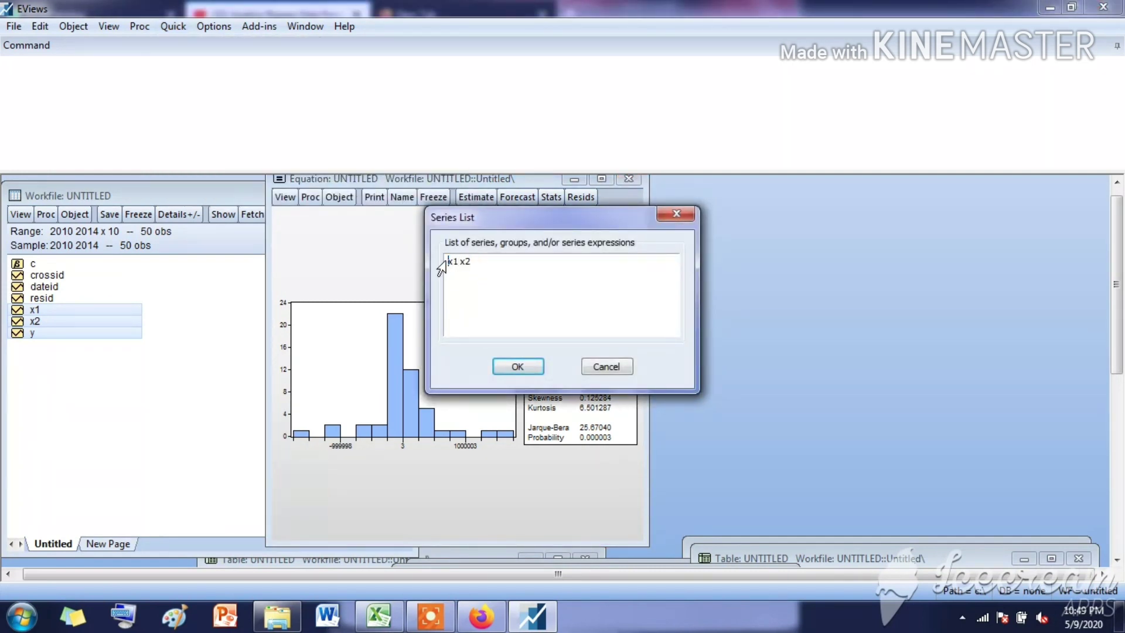
pyautogui.click(527, 365)
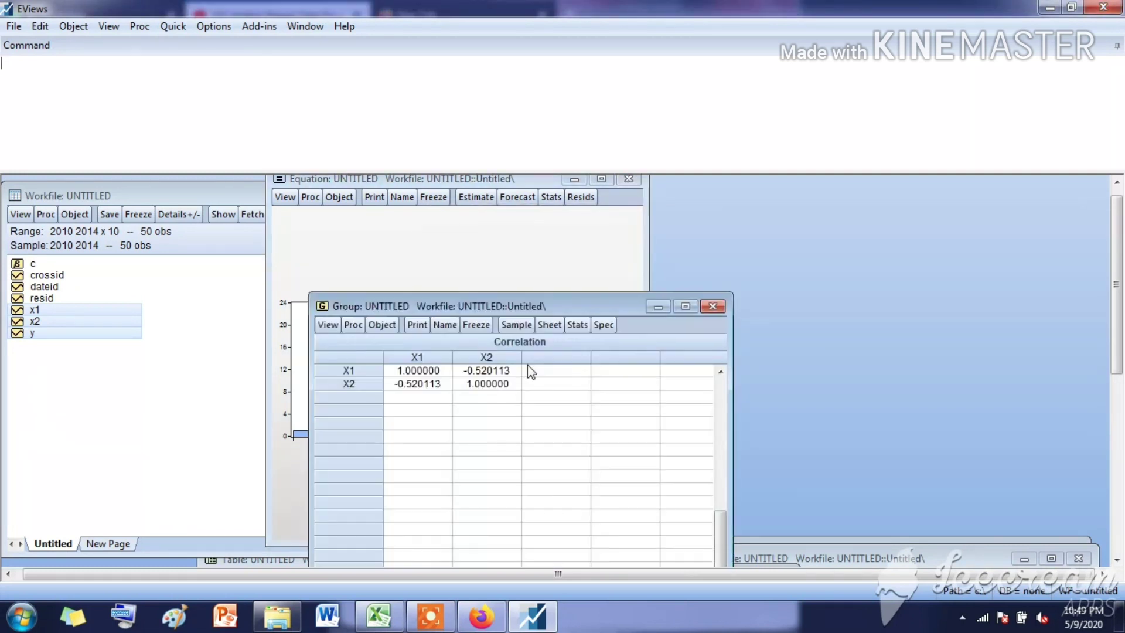
pyautogui.moveTo(509, 306); pyautogui.dragTo(507, 214)
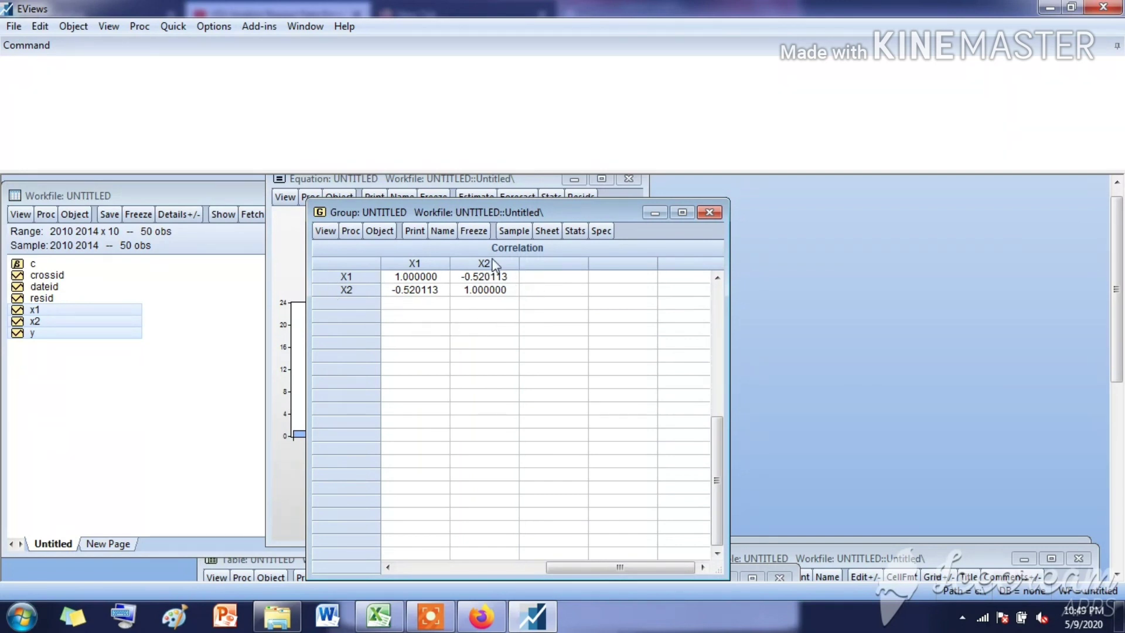
# Freeze the correlation matrix as a table, title it UJI MULTIKOLINEARITAS, and minimize the table.
pyautogui.click(474, 230)
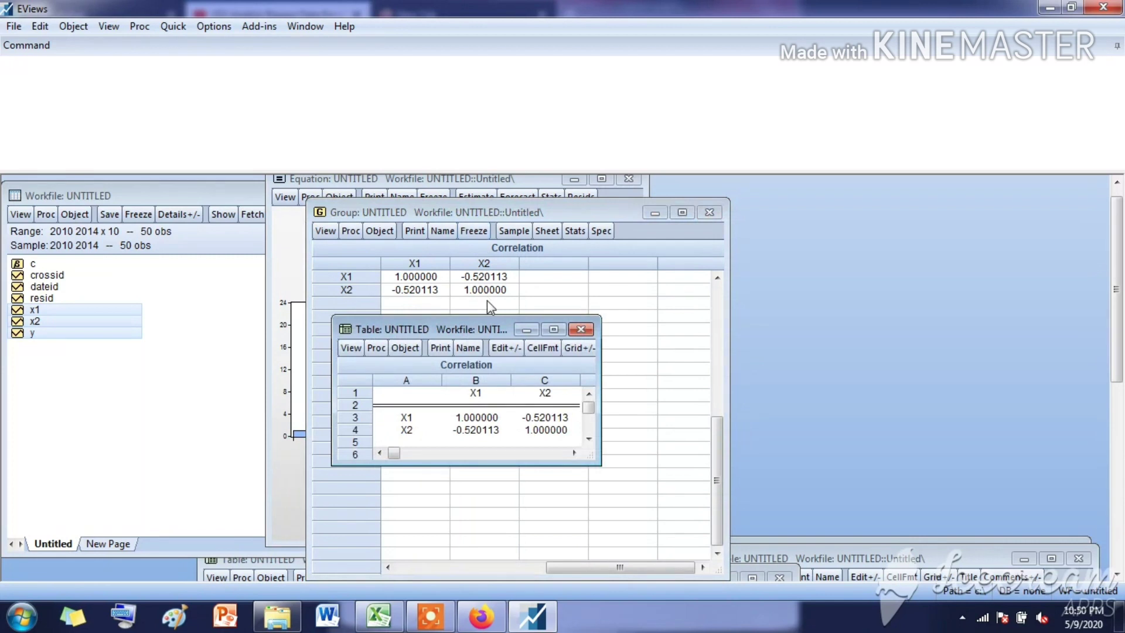
pyautogui.click(503, 348)
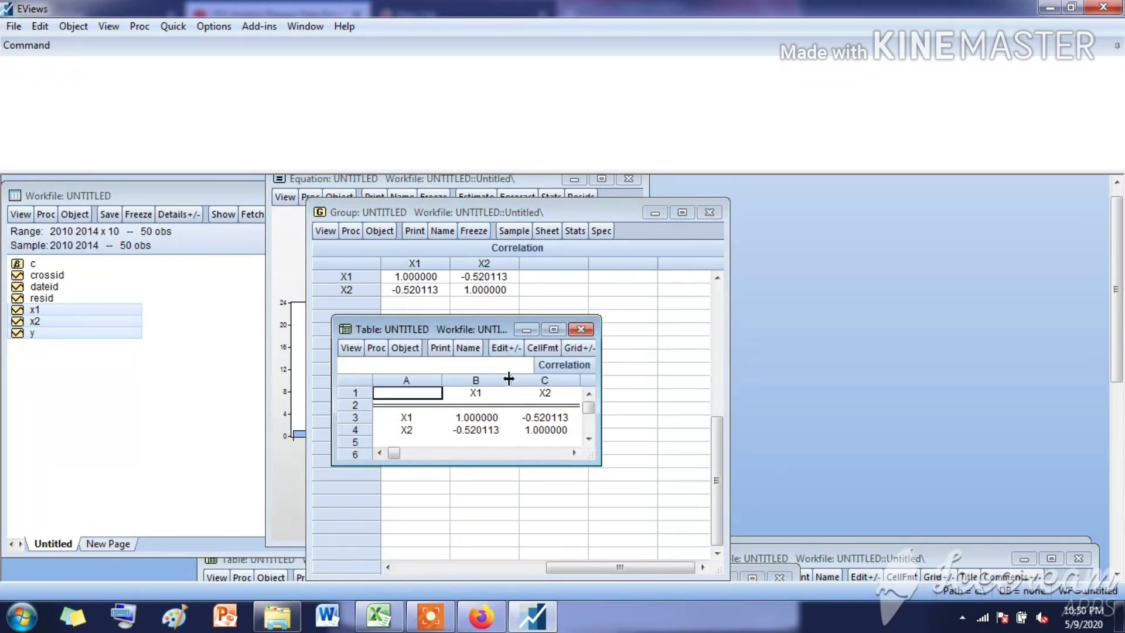
pyautogui.click(554, 329)
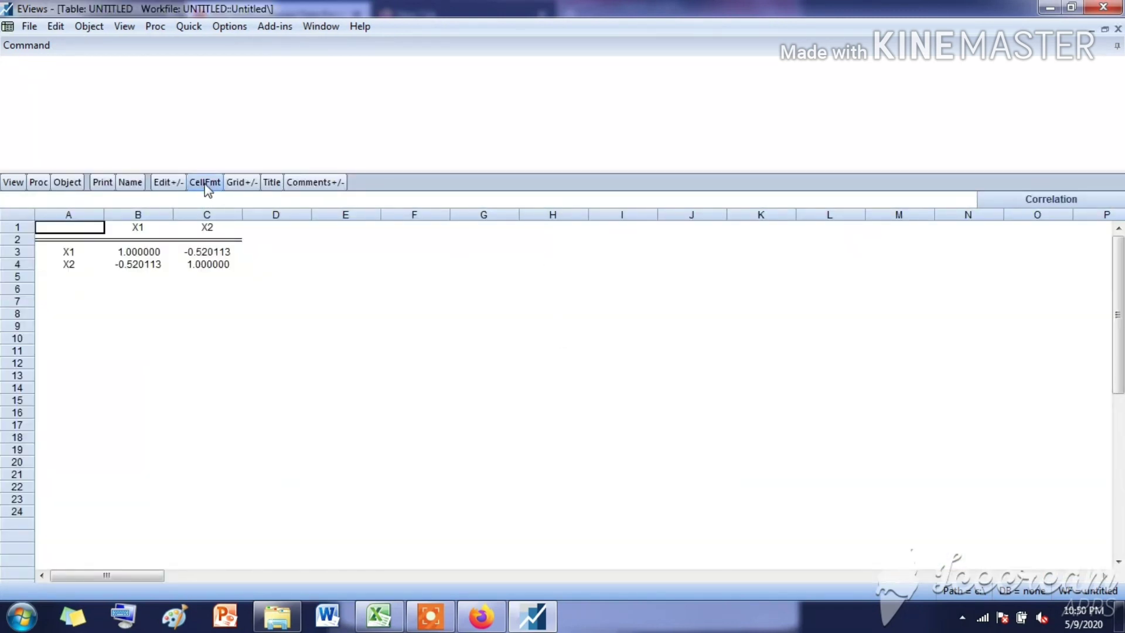
pyautogui.click(271, 182)
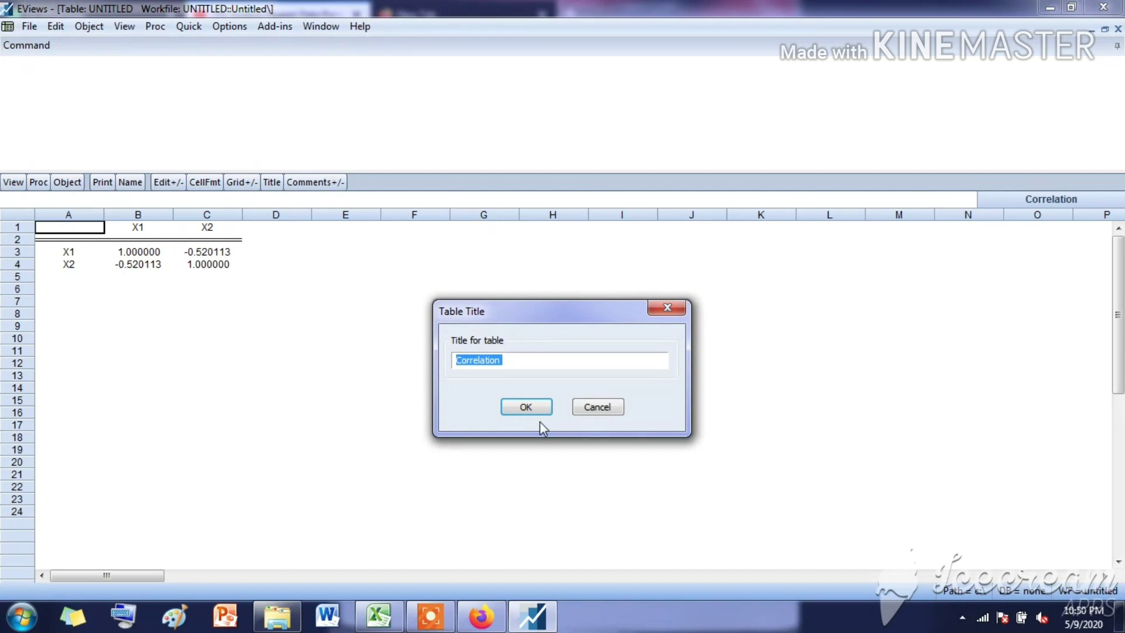
pyautogui.write('UJI MULTIKOLINEARITAS')
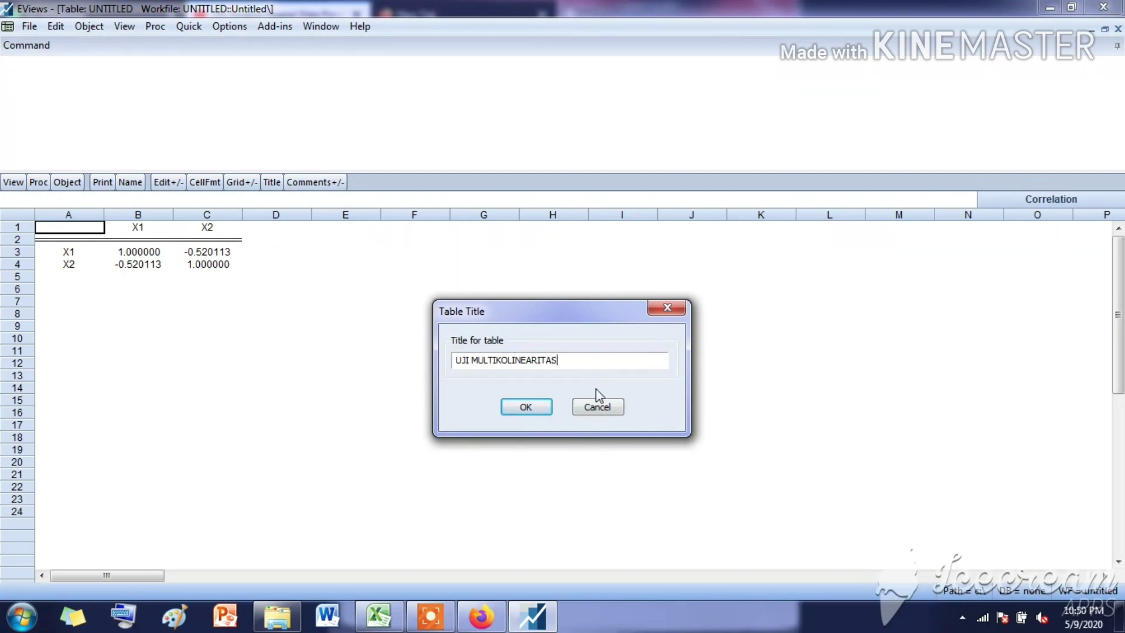
pyautogui.click(526, 406)
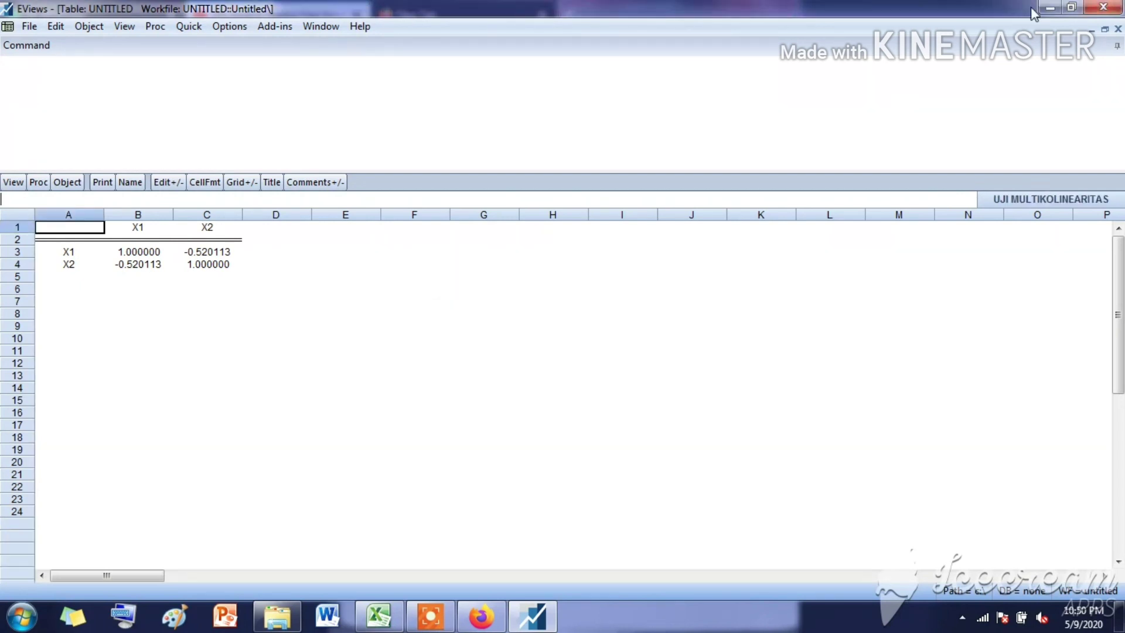
pyautogui.click(1104, 31)
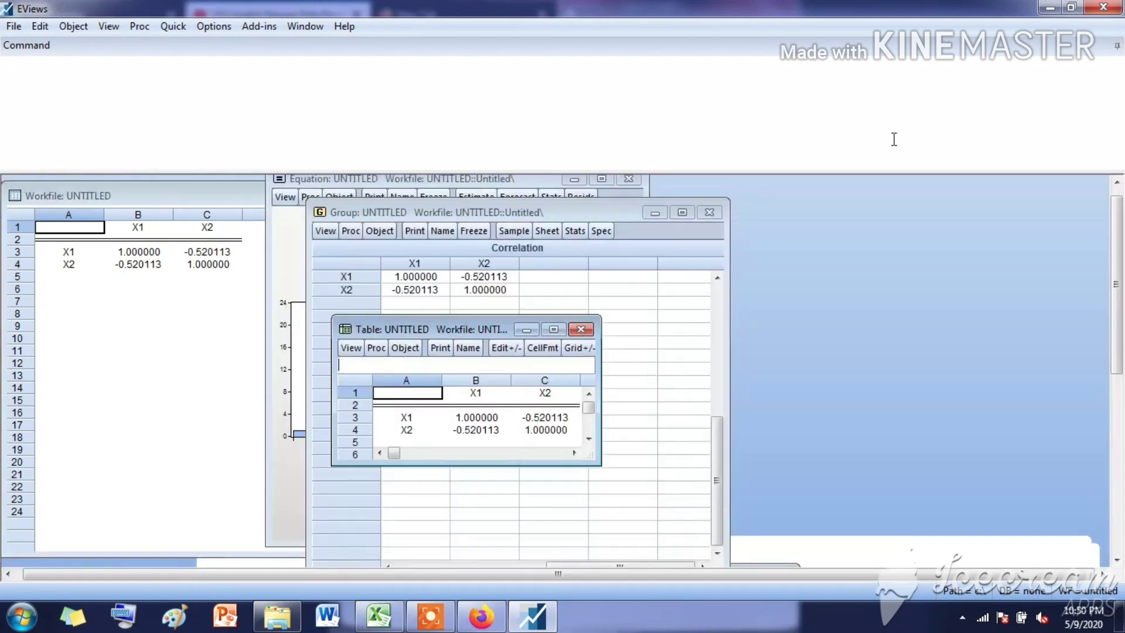
pyautogui.click(526, 328)
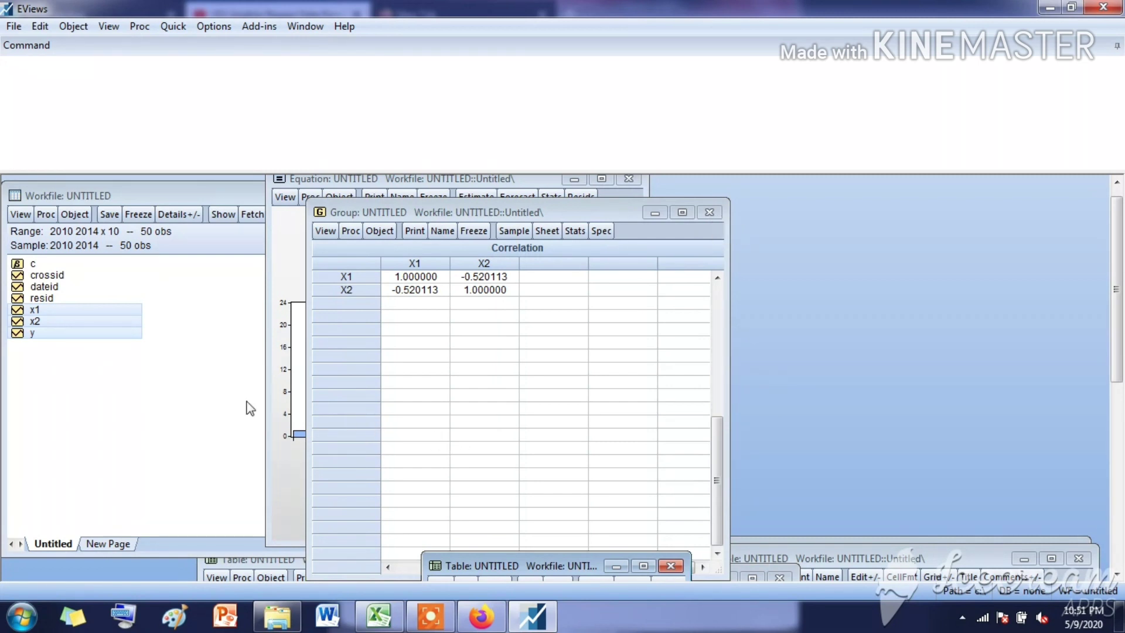
# Generate a new workfile series with the equation resabs=abs(resid) over the sample 2010 2014.
pyautogui.click(203, 387)
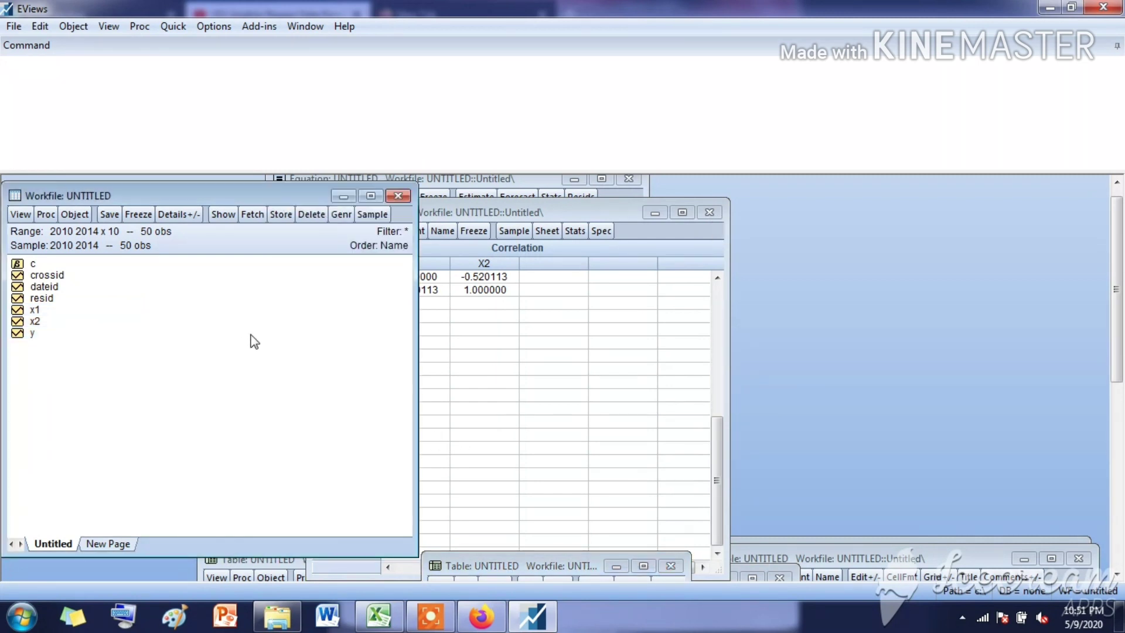
pyautogui.click(340, 215)
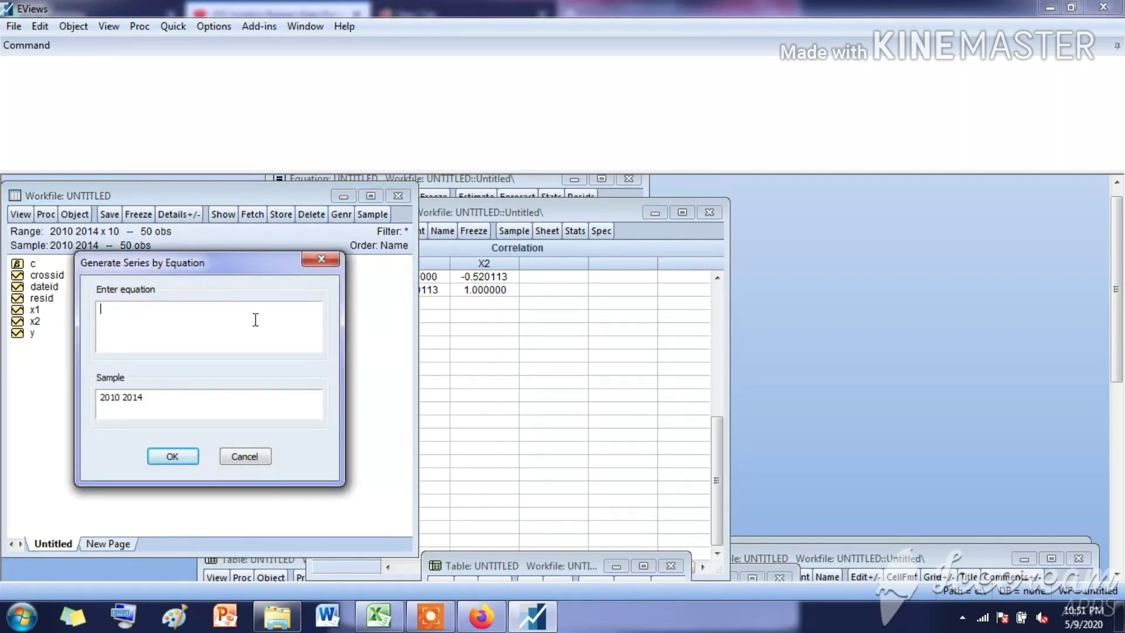
pyautogui.write('resab')
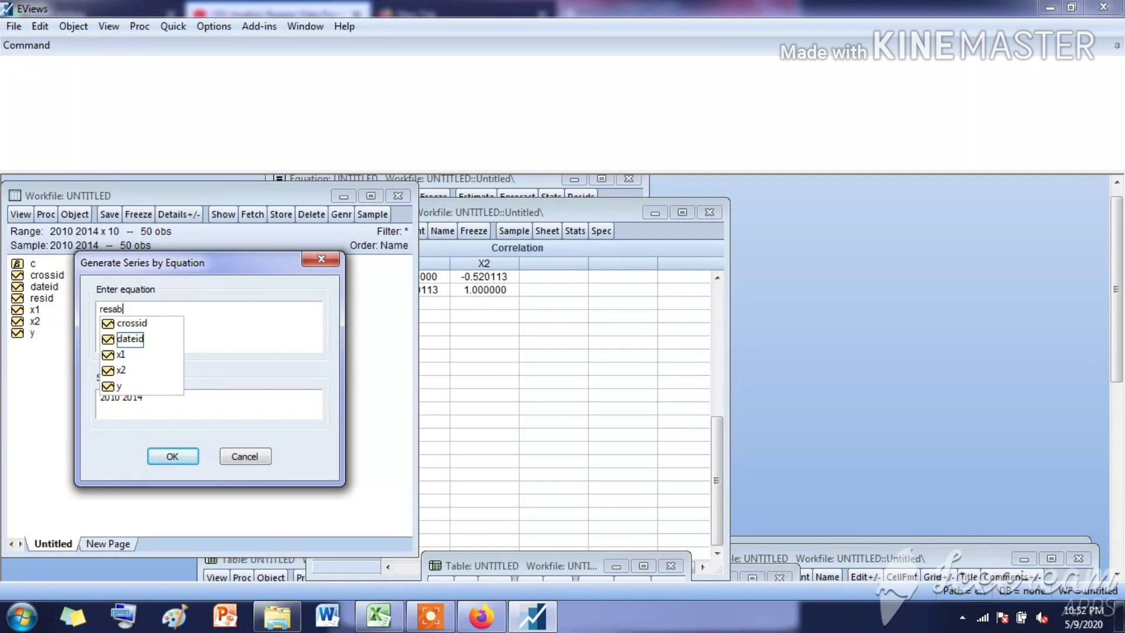
pyautogui.write('s')
pyautogui.write('=a')
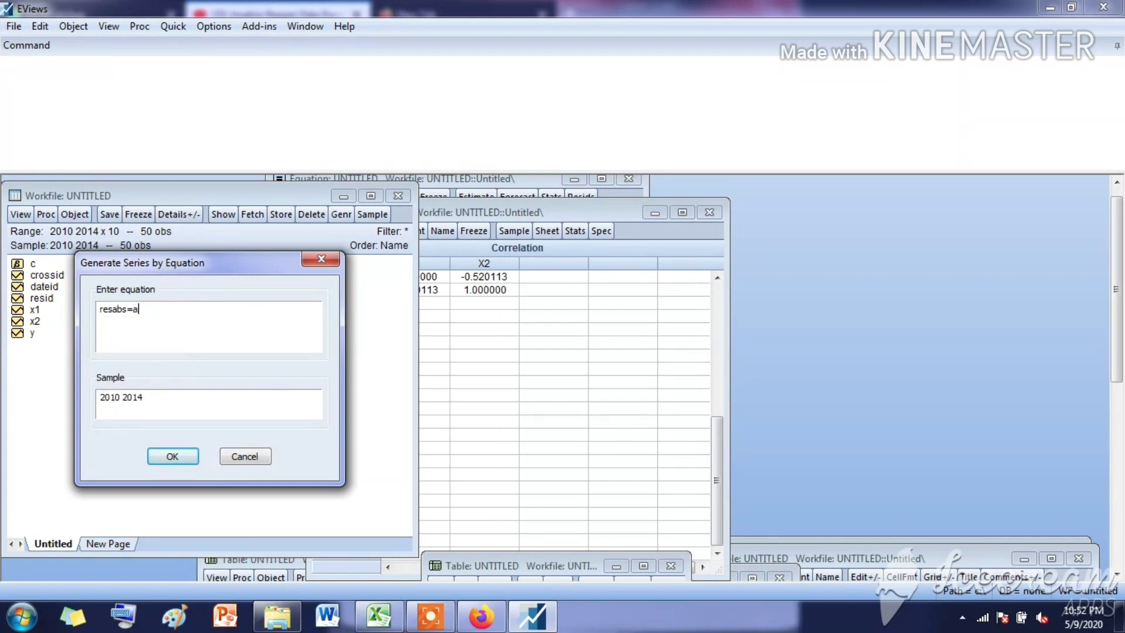
pyautogui.write('bs(resid)')
pyautogui.click(191, 454)
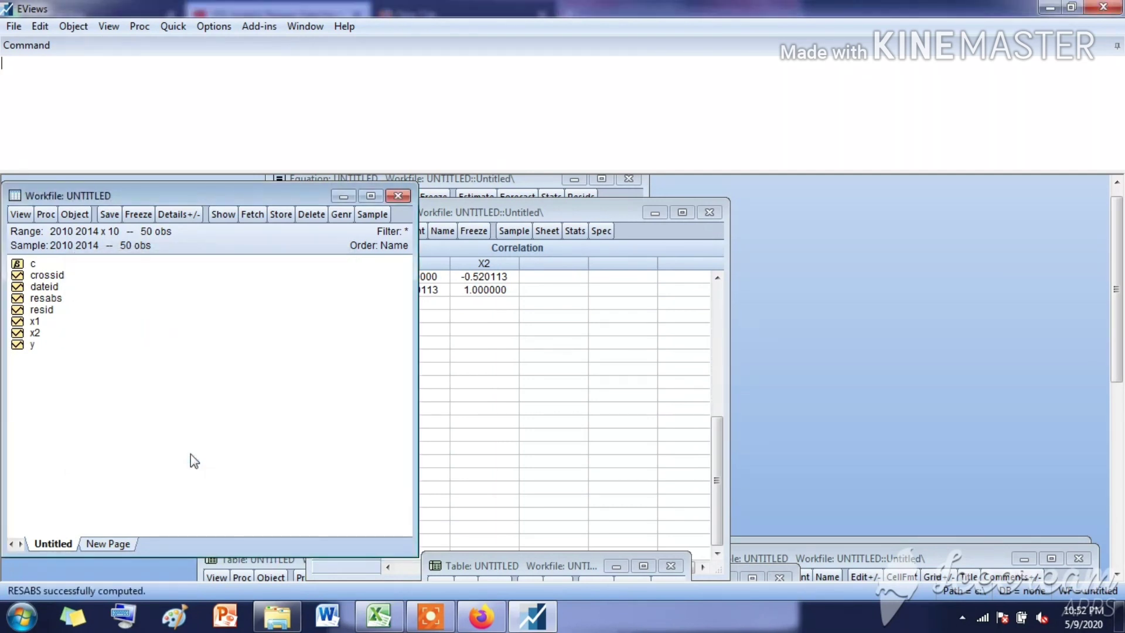
# Select the series resabs, x1 and x2 in the workfile and open them as an equation.
pyautogui.click(49, 300)
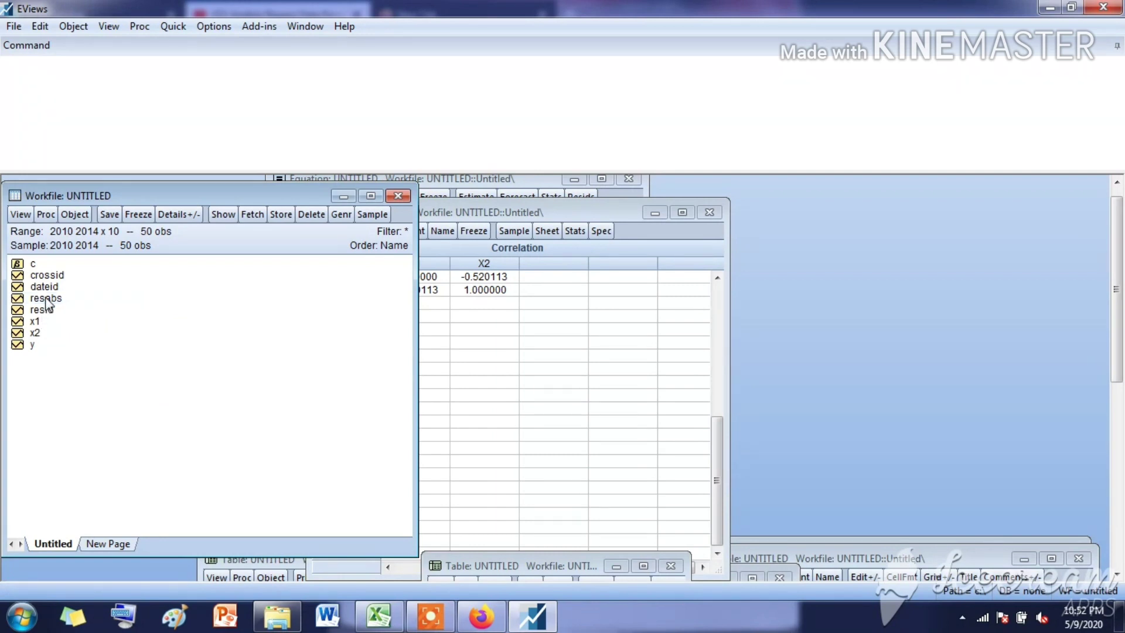
pyautogui.click(45, 300)
pyautogui.keyDown('ctrl'); pyautogui.click(40, 319); pyautogui.keyUp('ctrl')
pyautogui.keyDown('ctrl'); pyautogui.click(37, 332); pyautogui.keyUp('ctrl')
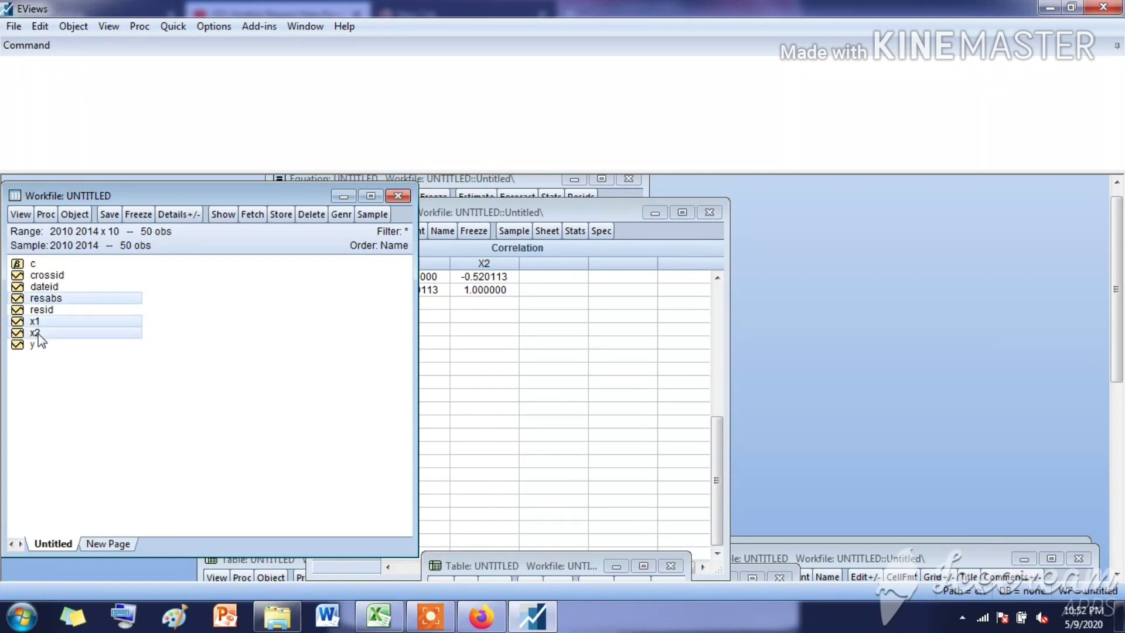
pyautogui.rightClick(71, 324)
pyautogui.moveTo(187, 332)
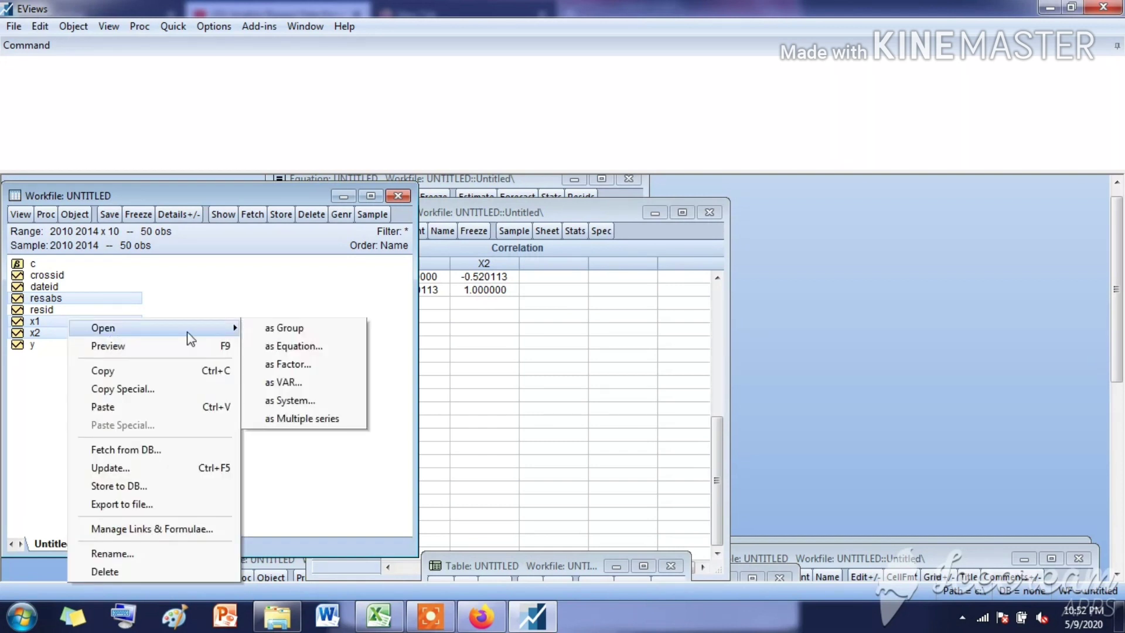
pyautogui.click(284, 346)
# Set the equation specification to resabs c x1 x2, with the constant placed directly after resabs.
pyautogui.click(463, 242)
pyautogui.write('c')
pyautogui.moveTo(454, 242); pyautogui.dragTo(450, 242)
pyautogui.press('BackSpace')
pyautogui.click(425, 242)
pyautogui.write('c x1 x2')
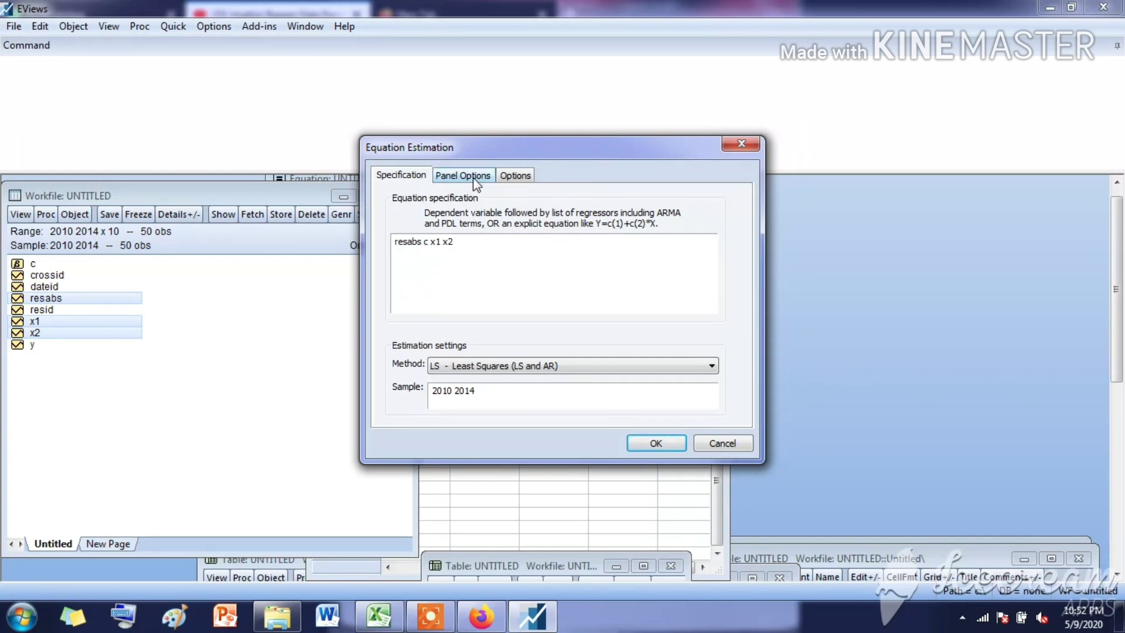
# Estimate the resabs equation with cross-section effects set to None, confirm deleting the previous untitled equation, and move the output window up.
pyautogui.click(476, 175)
pyautogui.click(501, 215)
pyautogui.click(501, 215)
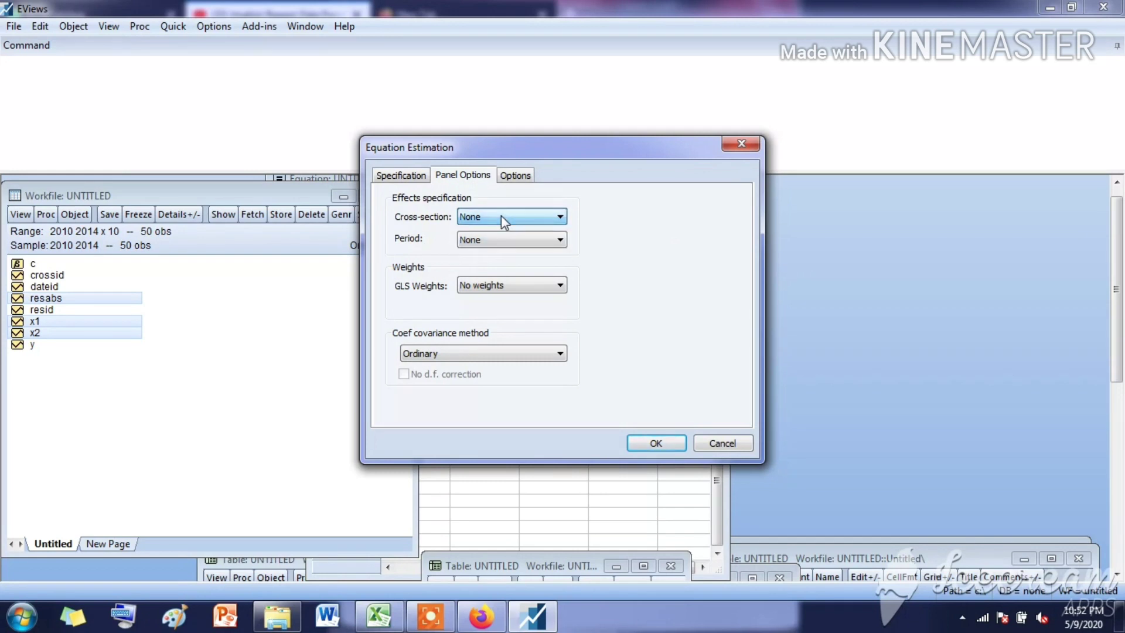
pyautogui.click(393, 180)
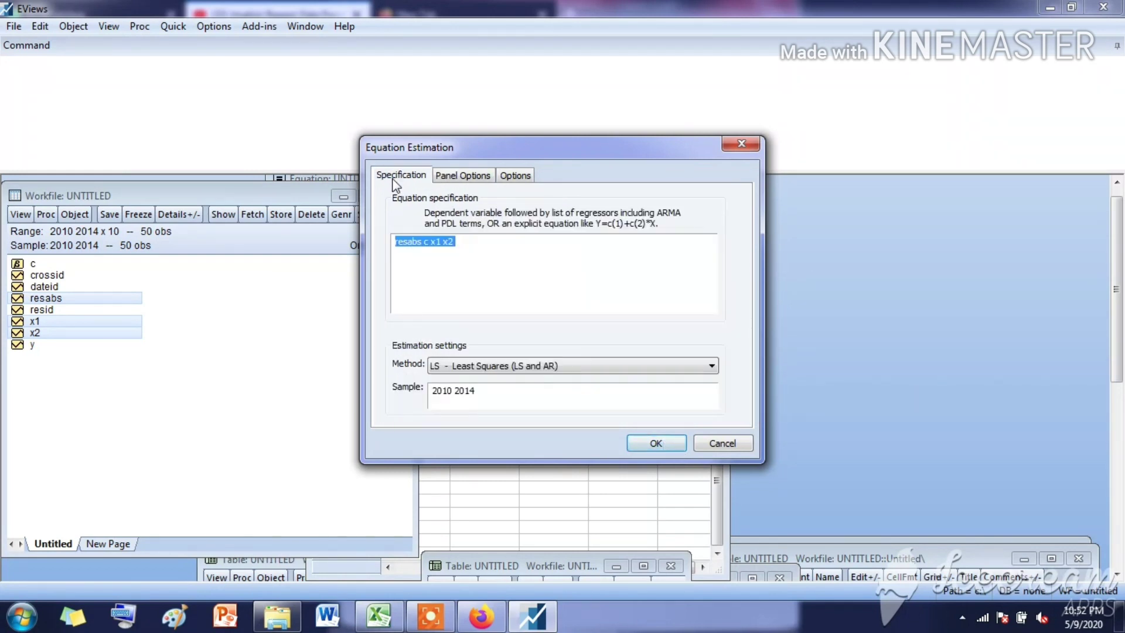
pyautogui.click(460, 175)
pyautogui.click(656, 443)
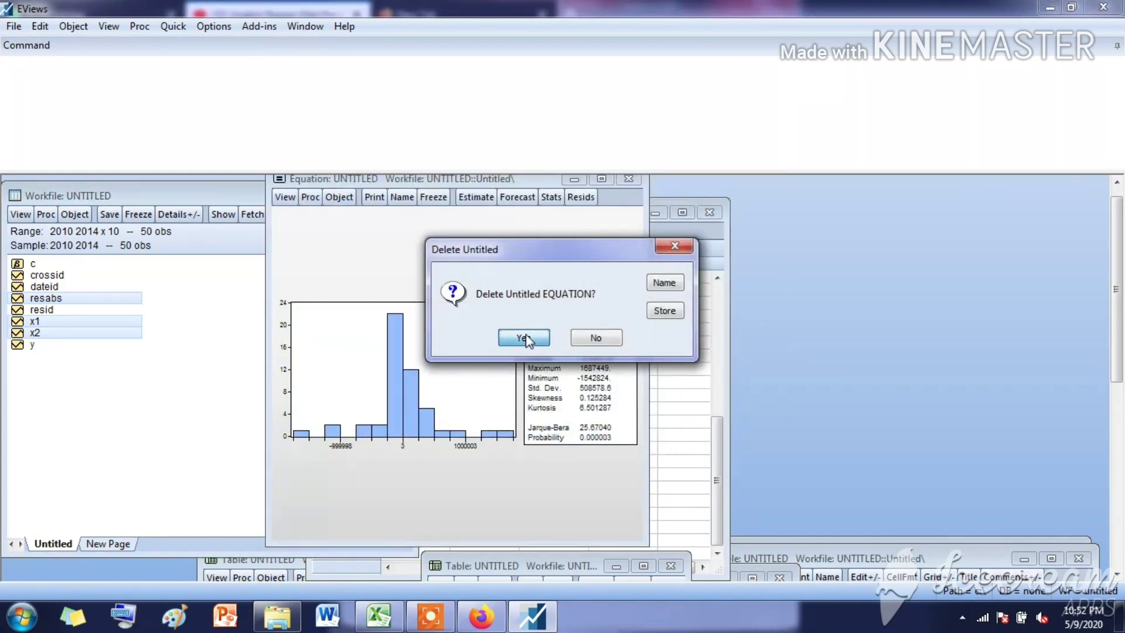
pyautogui.click(524, 338)
pyautogui.moveTo(528, 356); pyautogui.dragTo(490, 206)
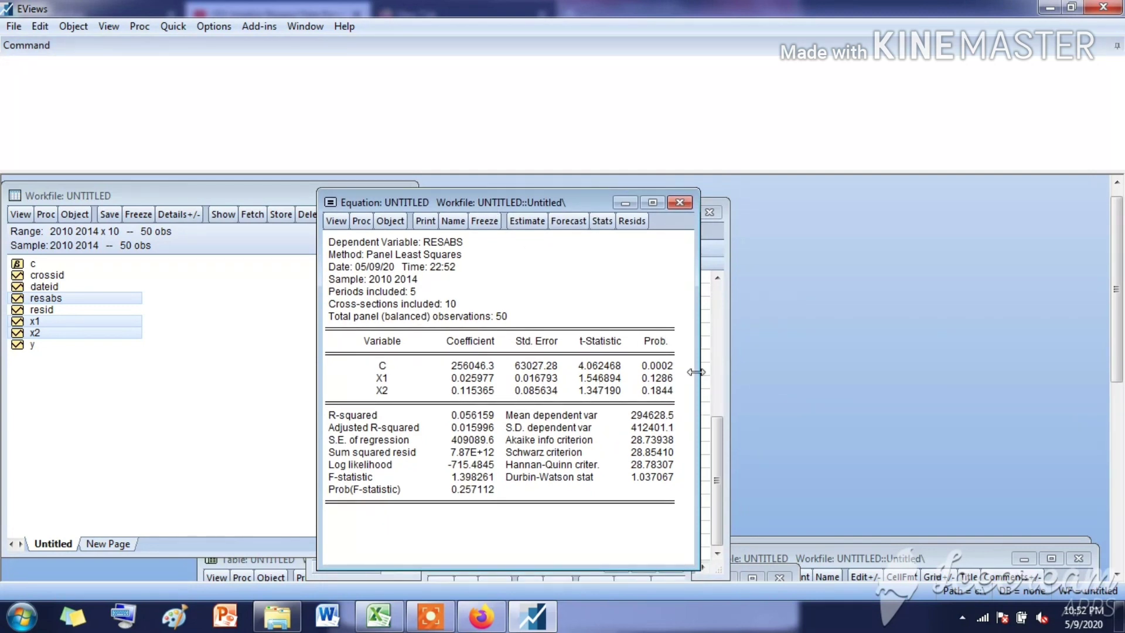